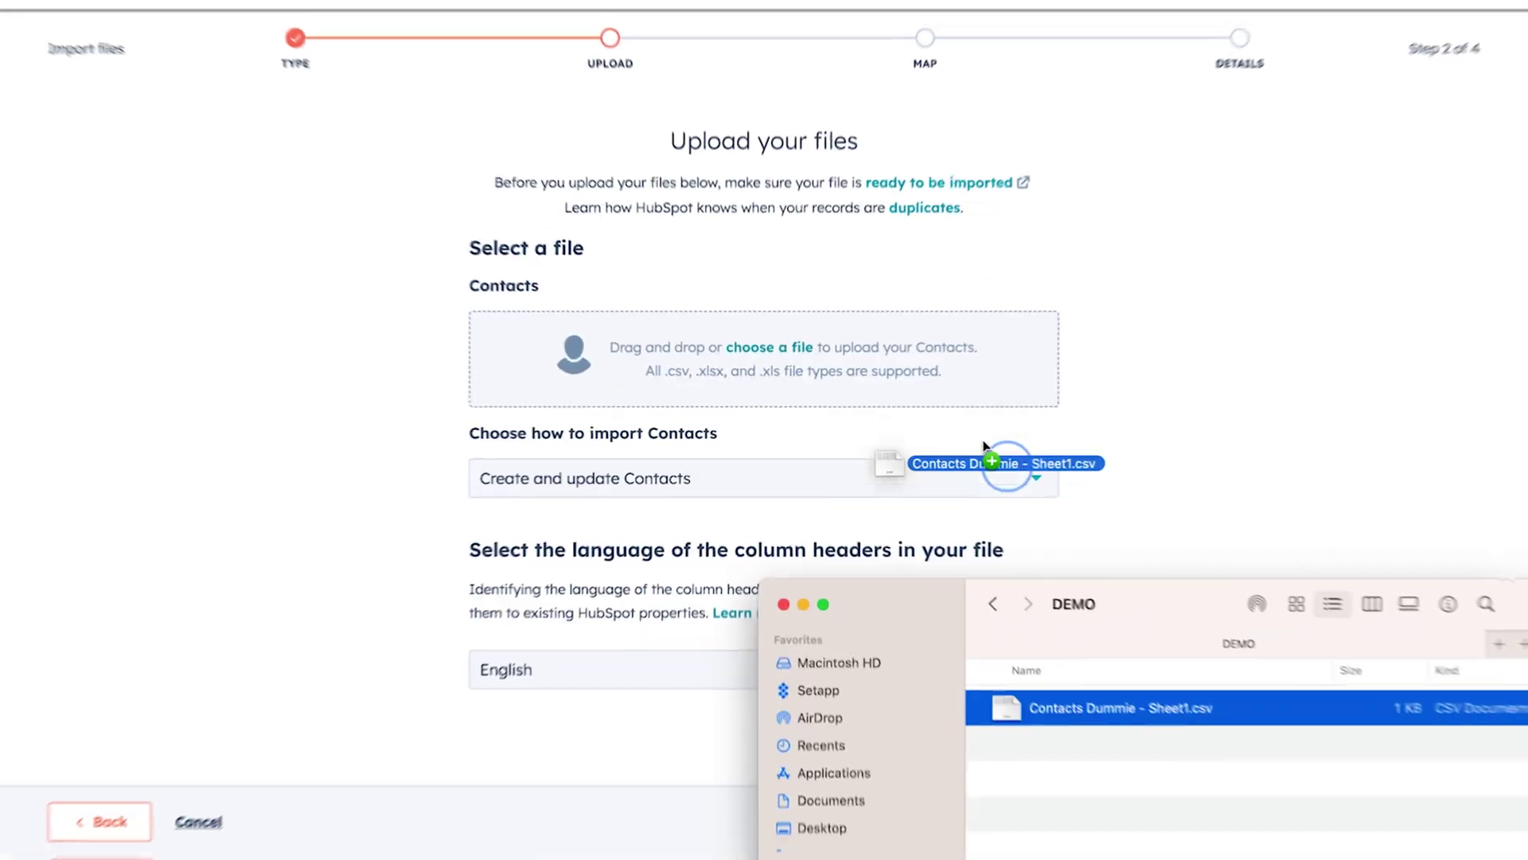
- Upload the file "Contacts Dummie - Sheet1.csv" as the Contacts import file
left_click_drag(880, 461, 817, 358)
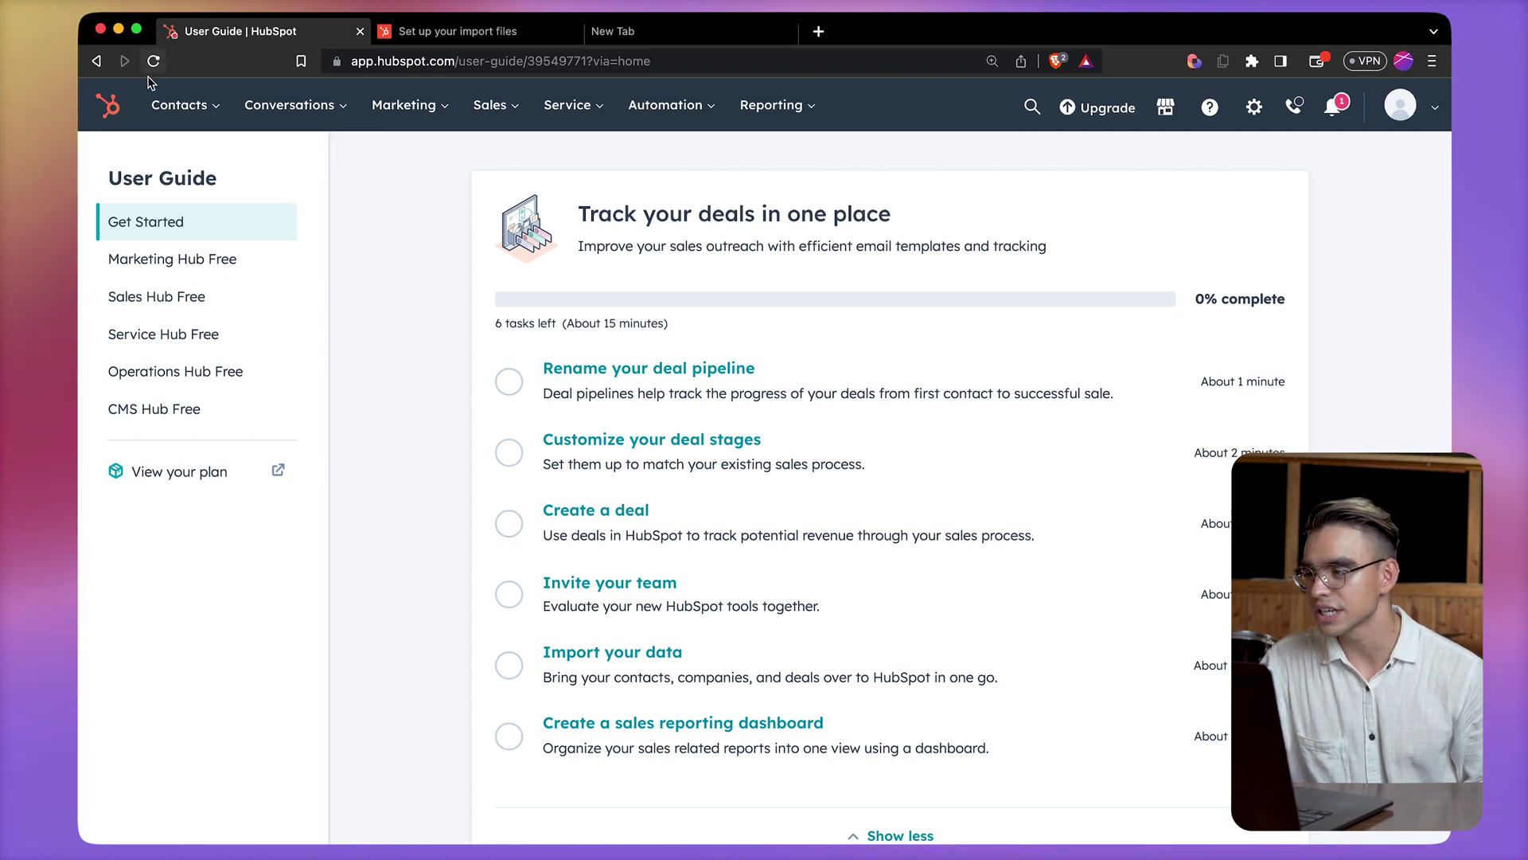
- Open the Contacts list and start a new data import from it
left_click(169, 105)
left_click(184, 164)
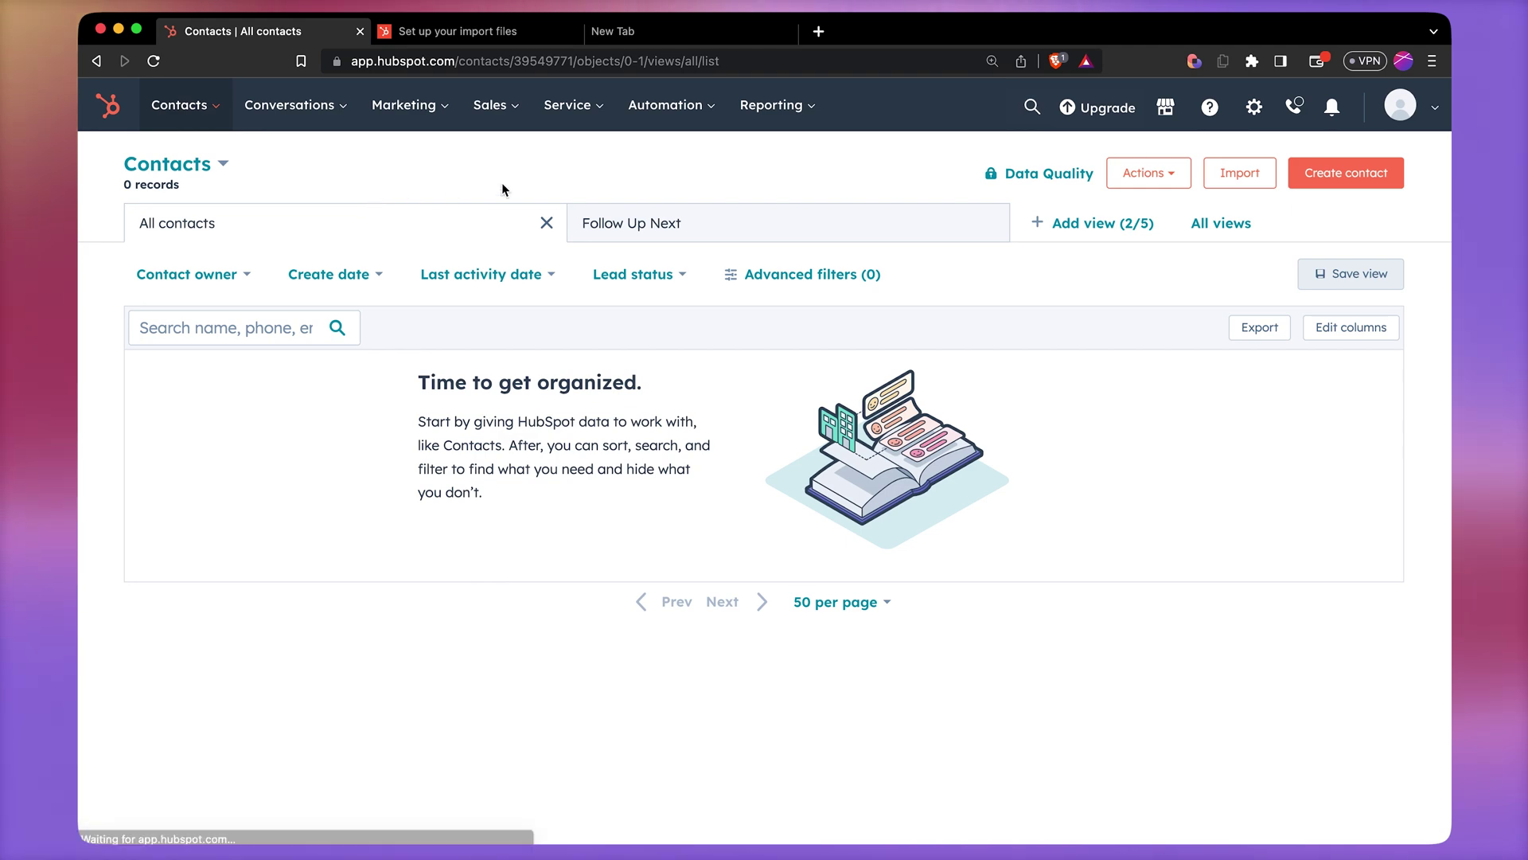
left_click(1239, 173)
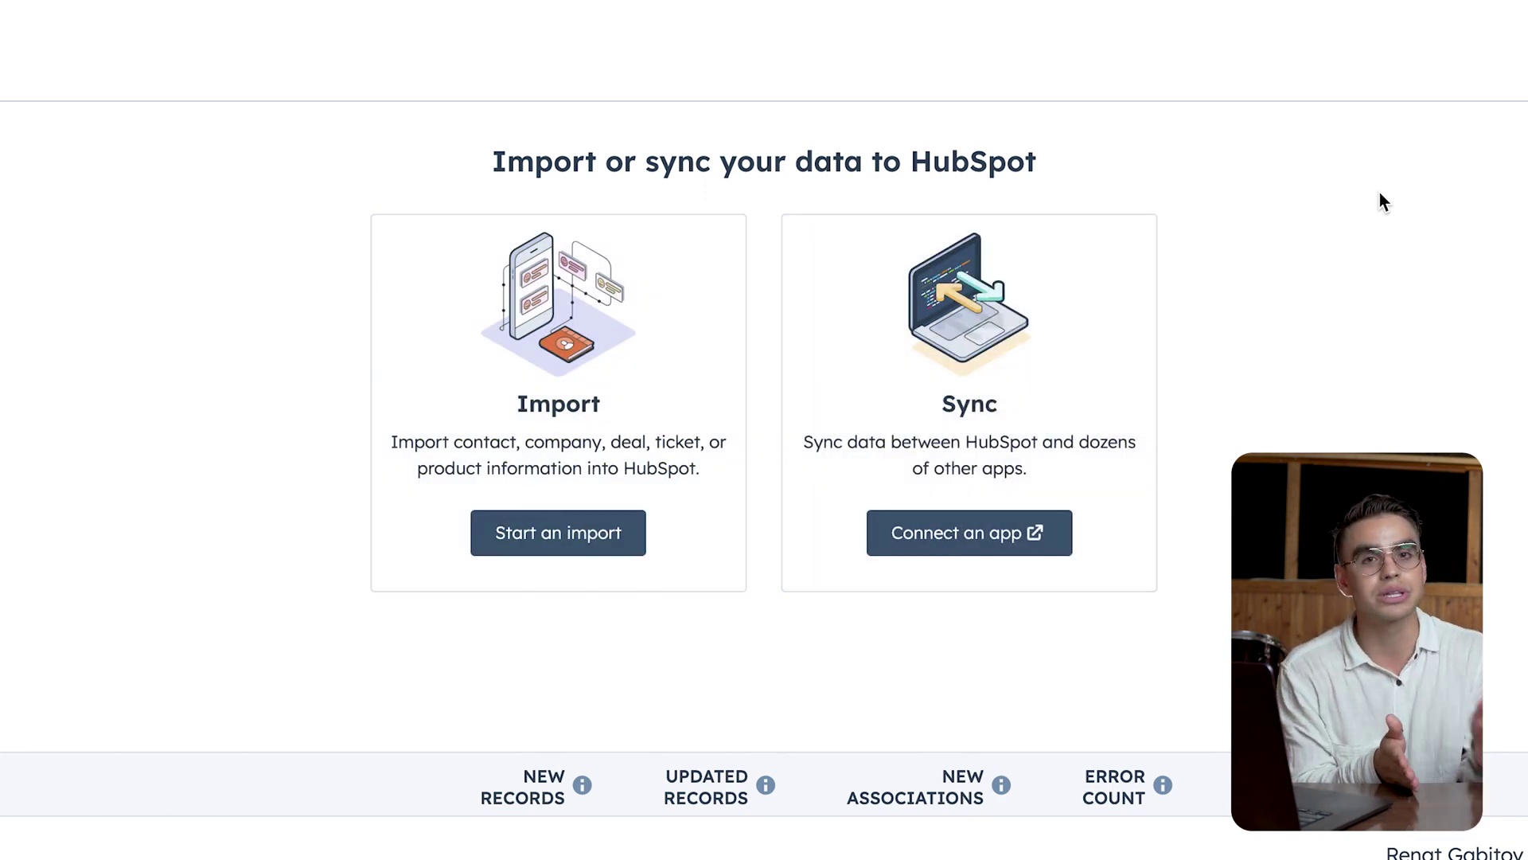
left_click(568, 551)
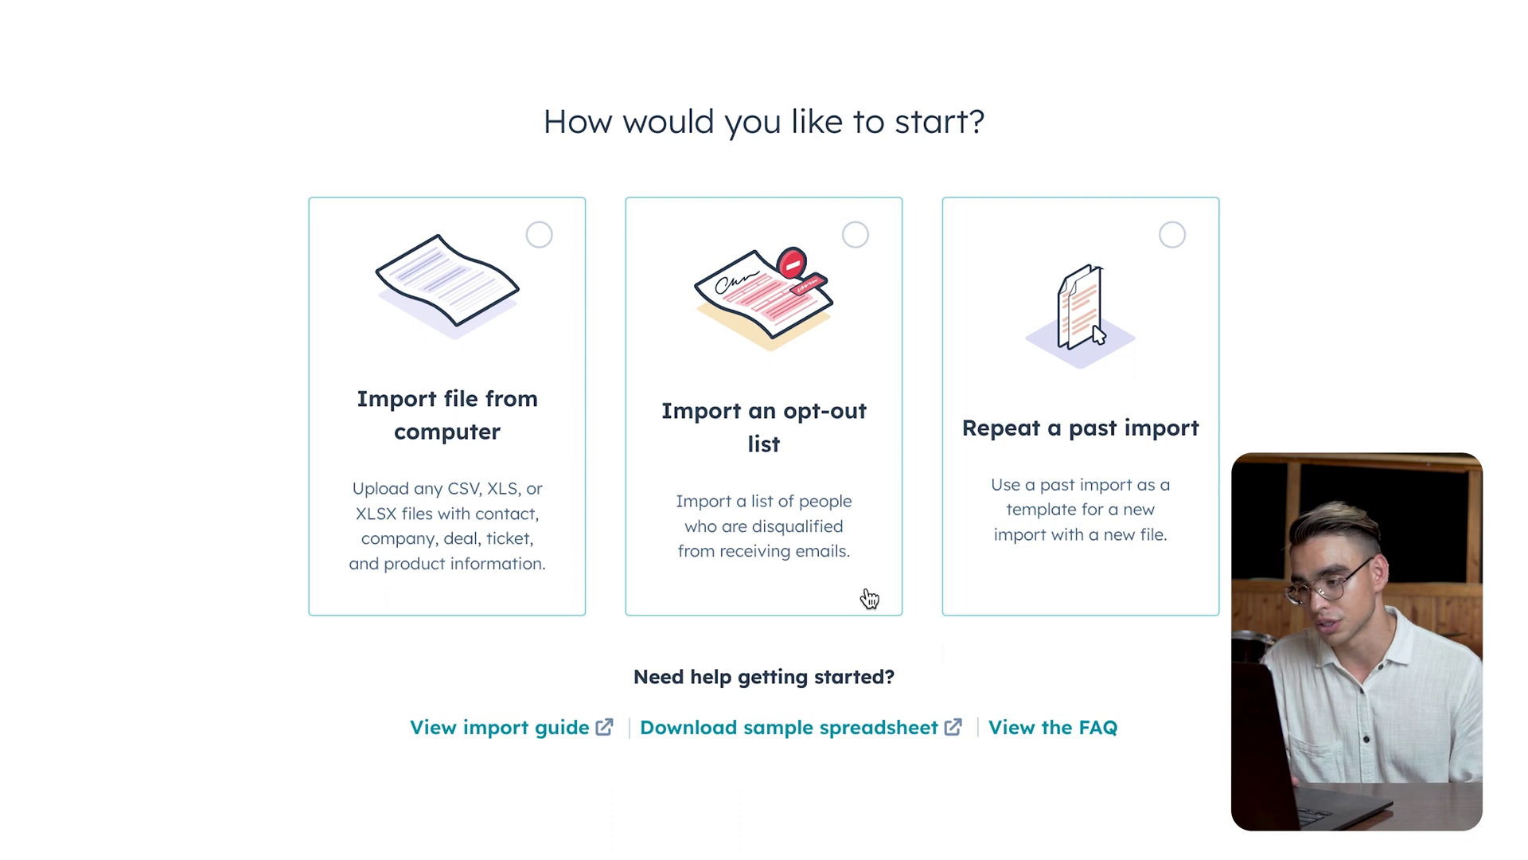
- Choose to import a file from the computer and set the import to one file
left_click(538, 443)
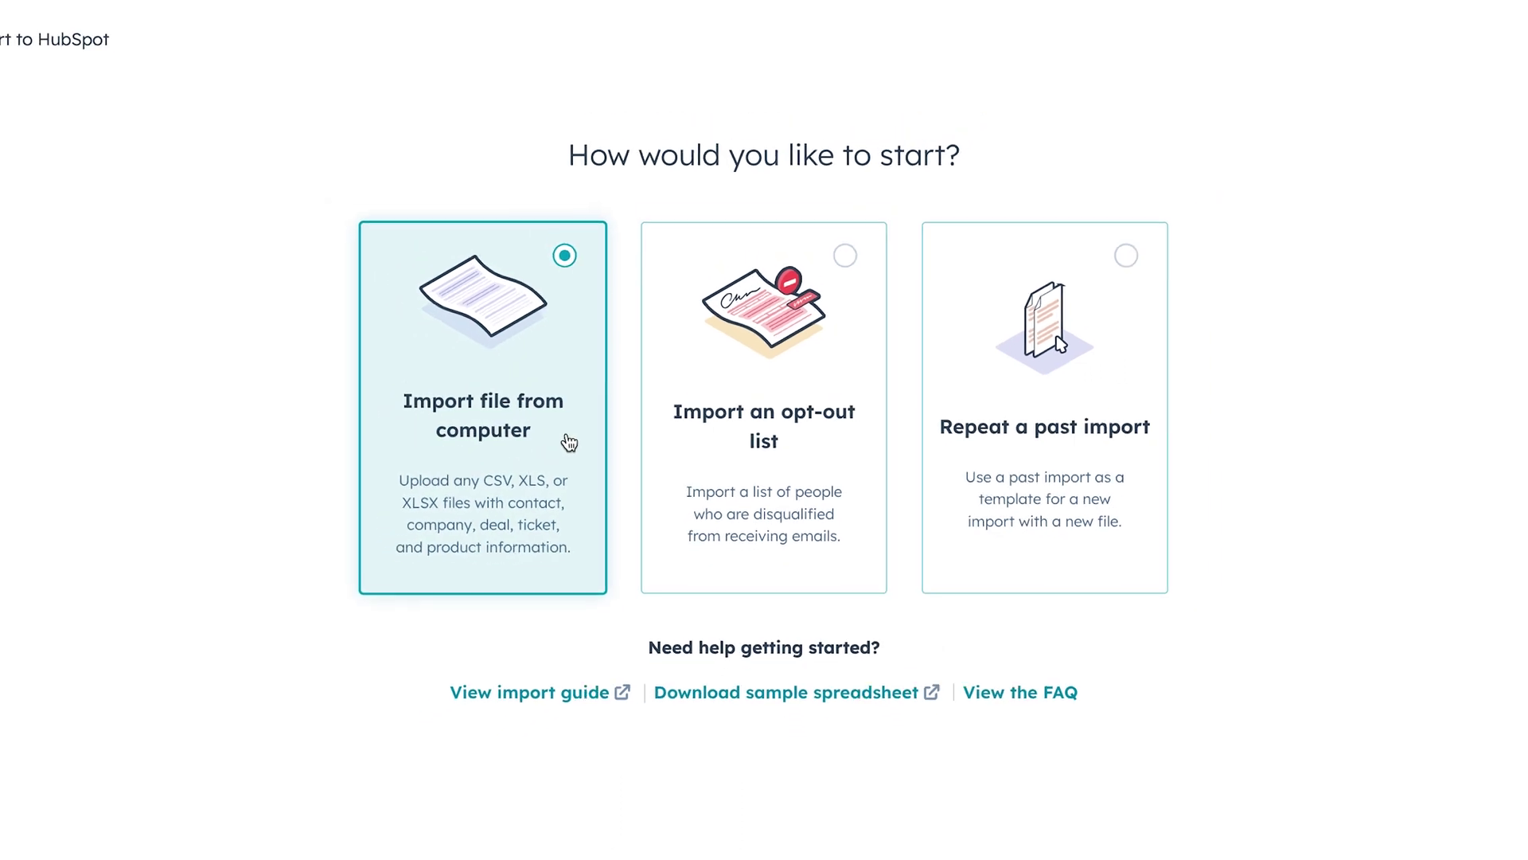
left_click(1372, 811)
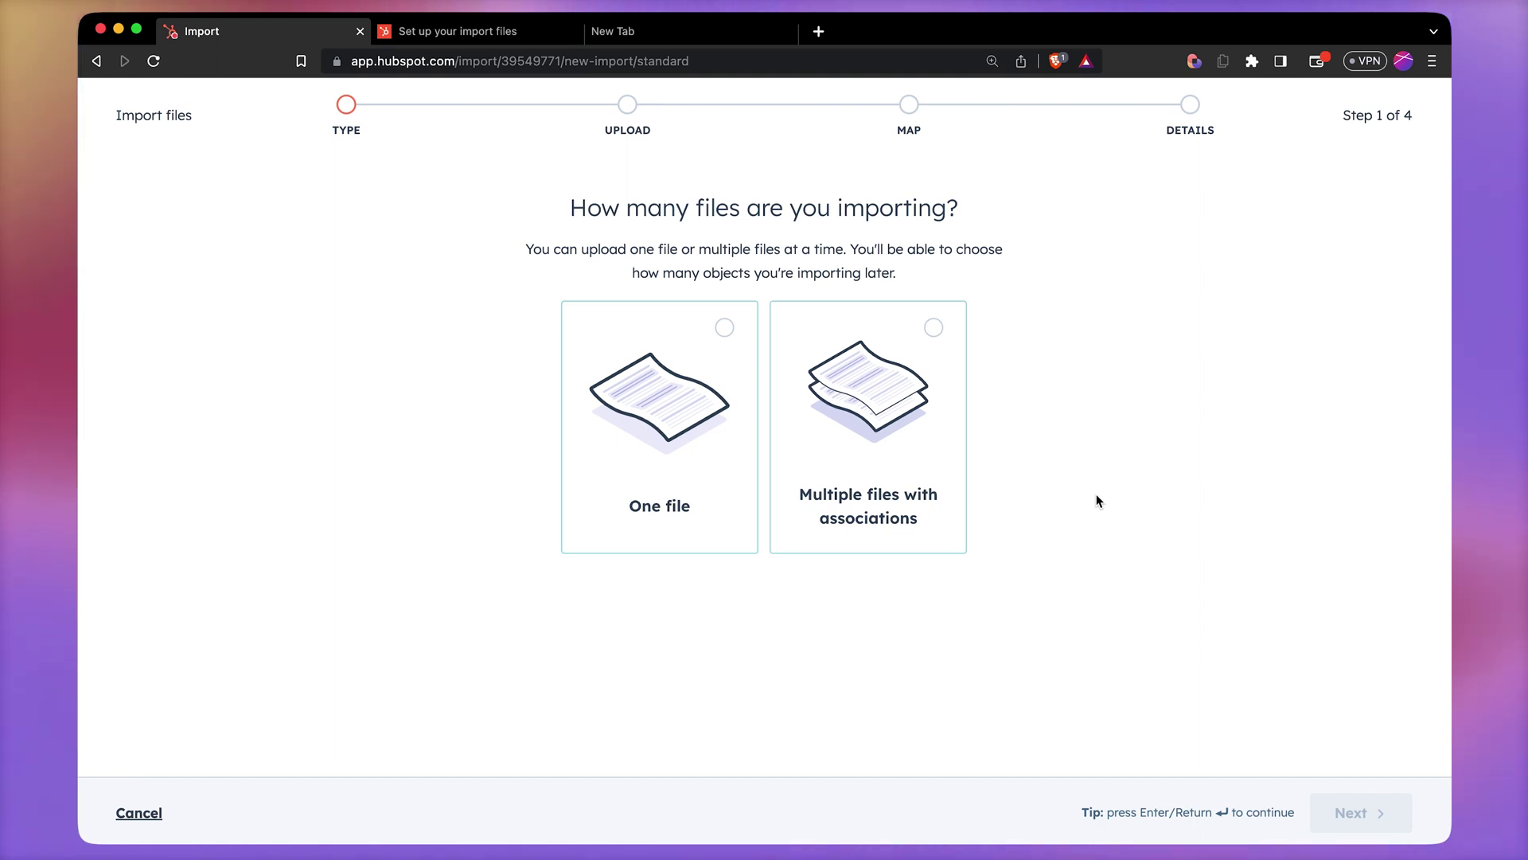
left_click(714, 437)
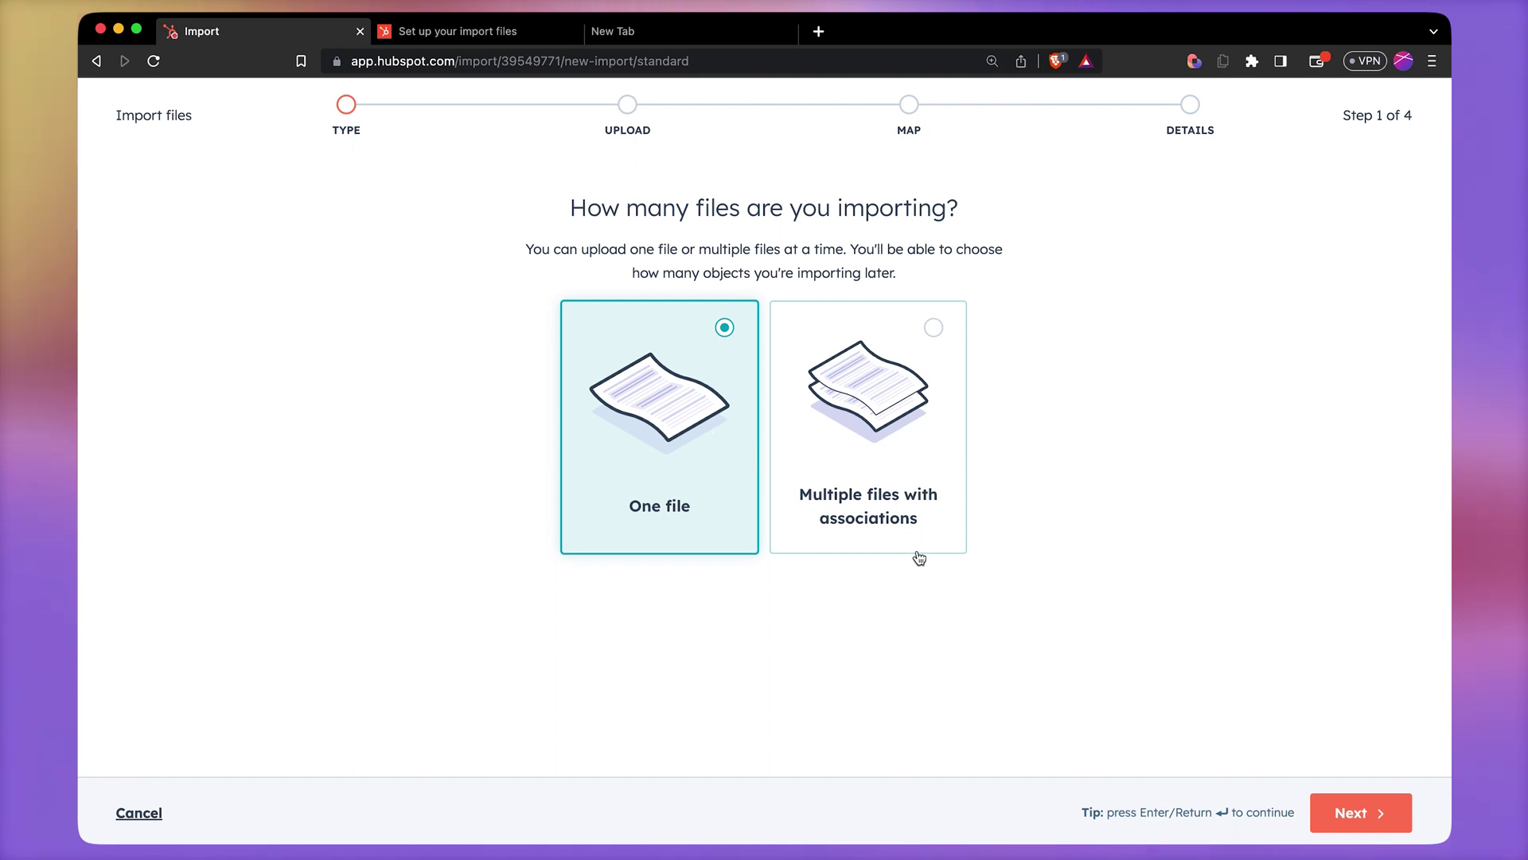
left_click(1349, 813)
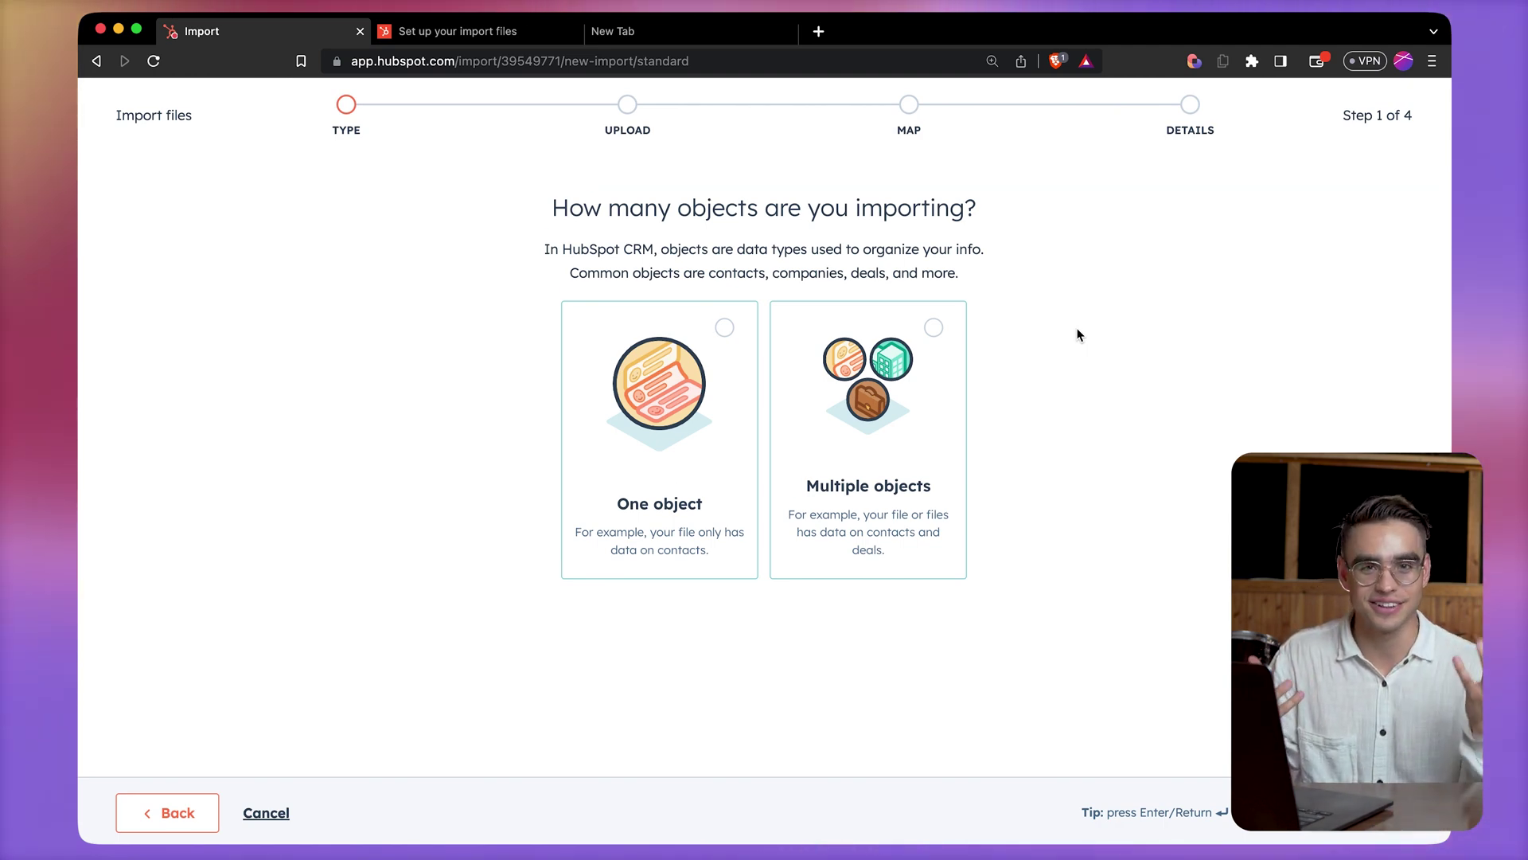
- Switch to Finder and preview the HubSpot example import CSV files in the DEMO folder to examine their columns
key("super+Tab")
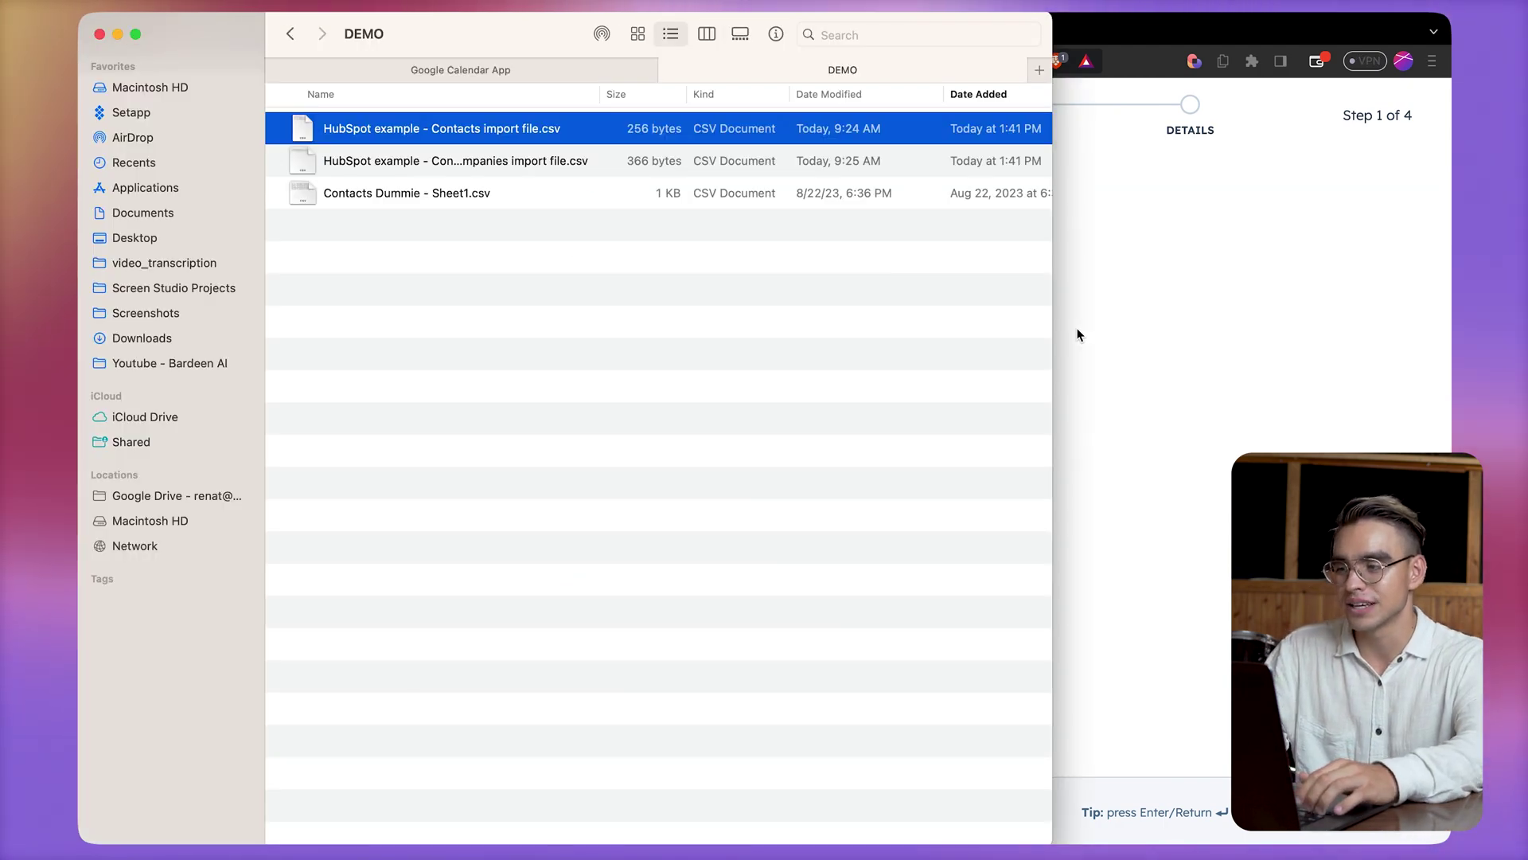
key("space")
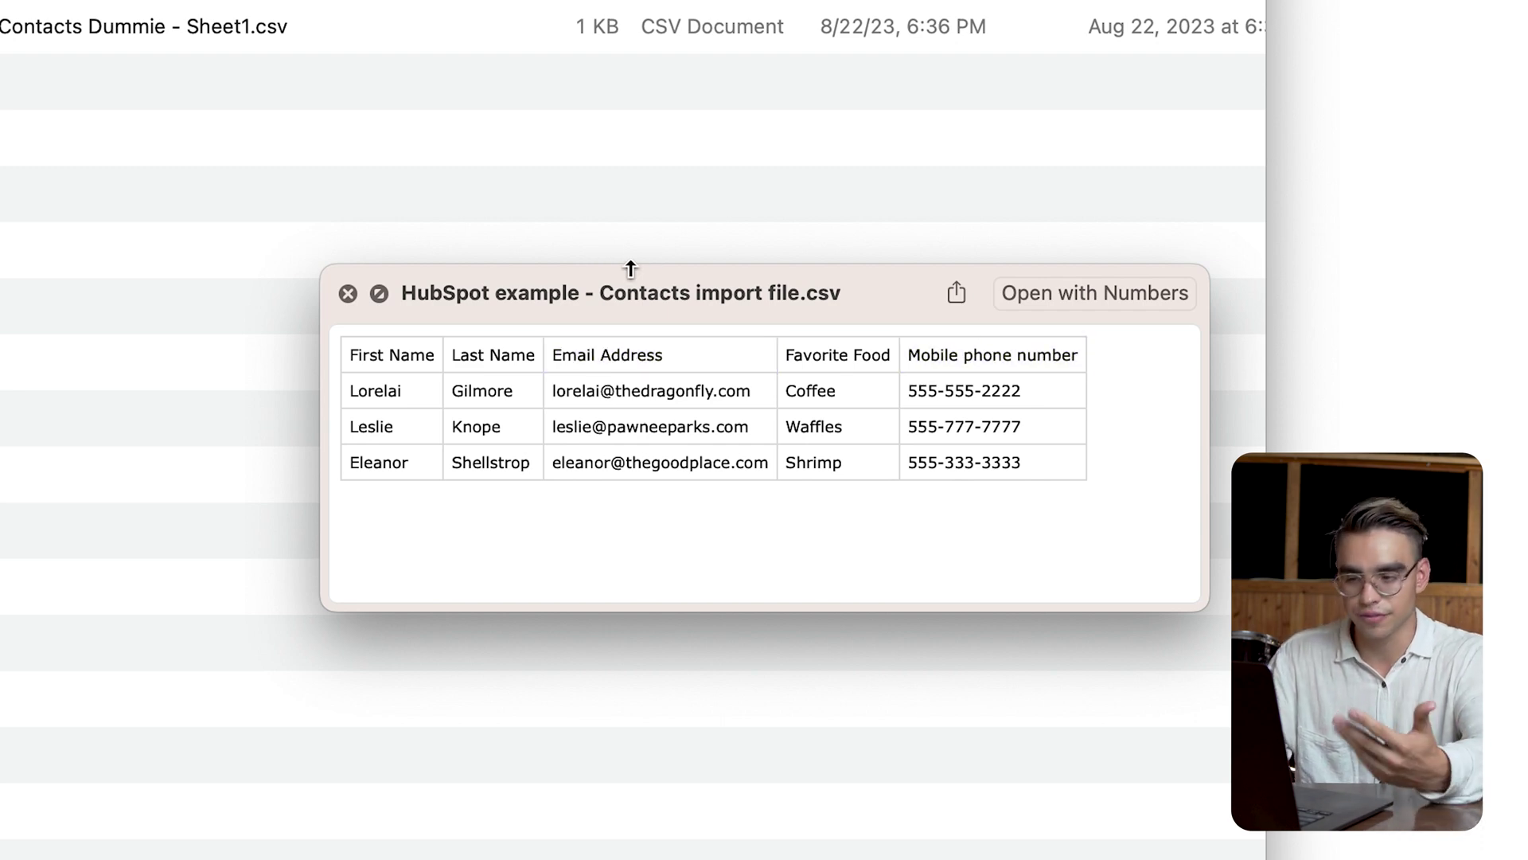
key("space")
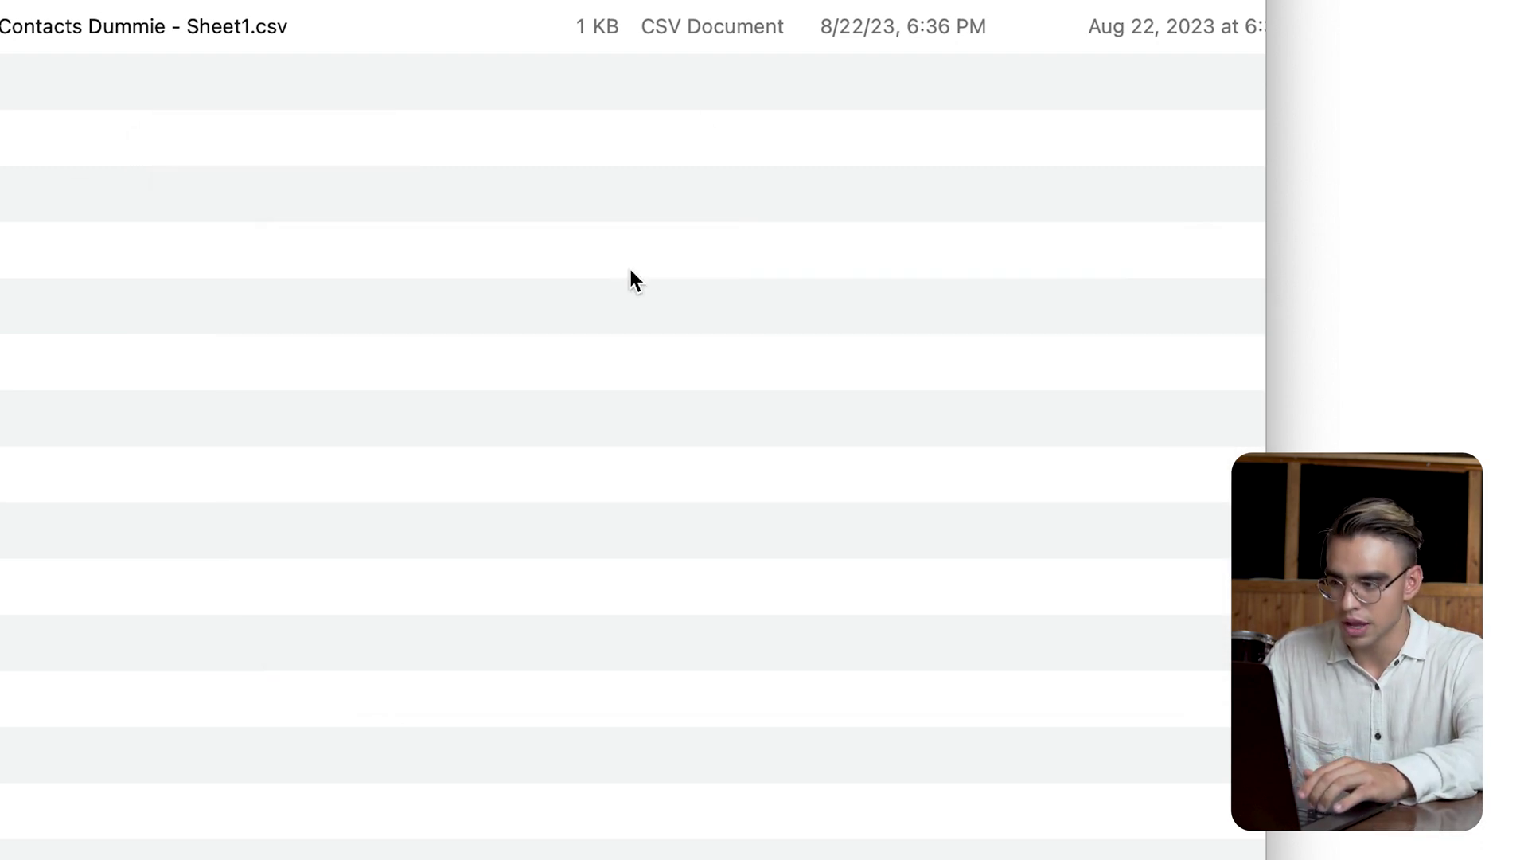
key("space")
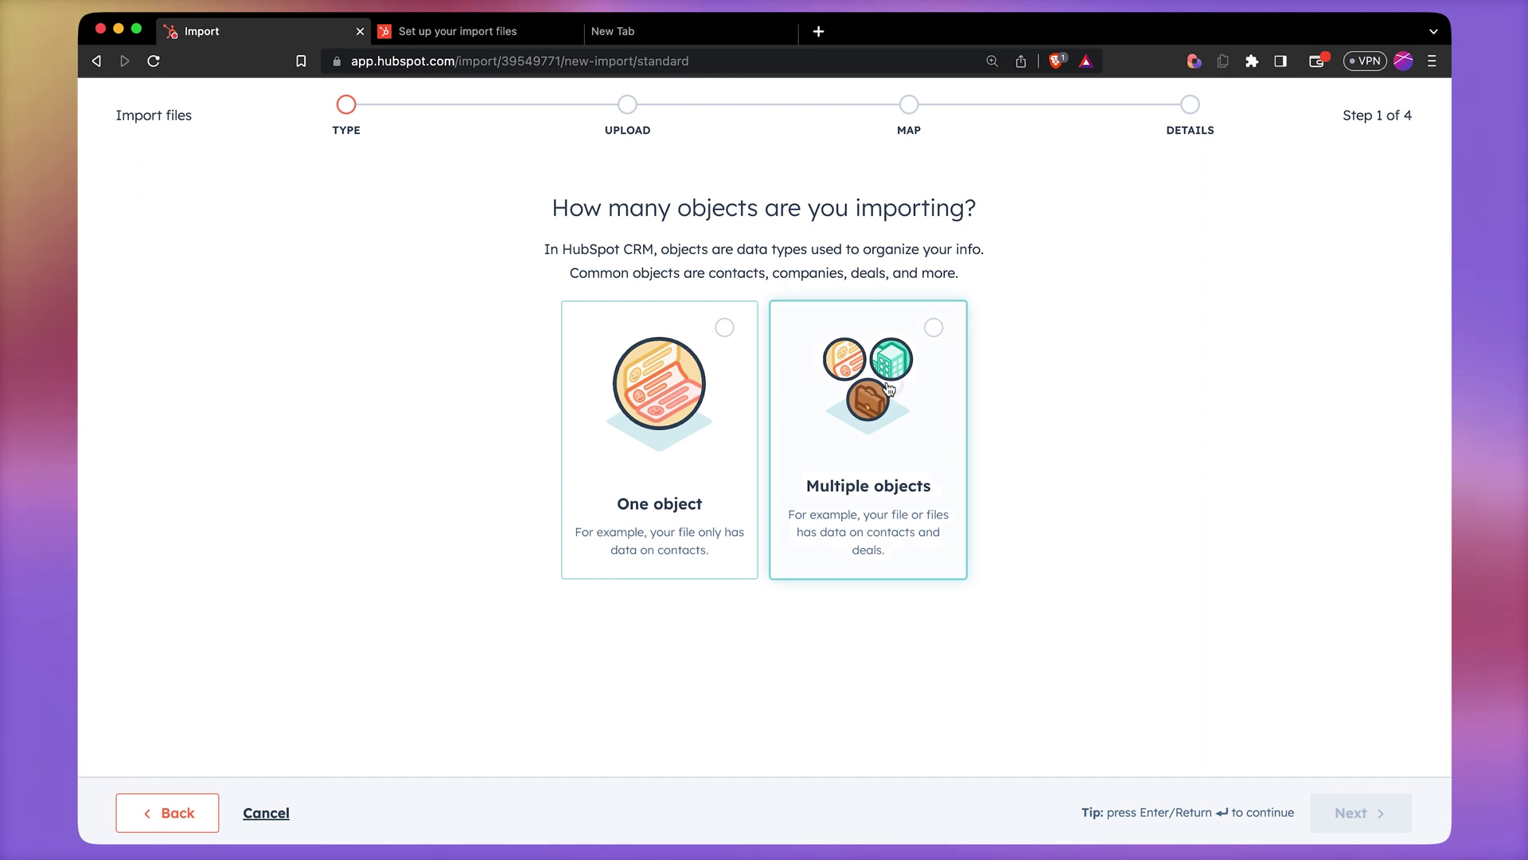
- Set the import to multiple objects, select Companies and Contacts, and continue to the upload stage
left_click(914, 489)
left_click(1357, 812)
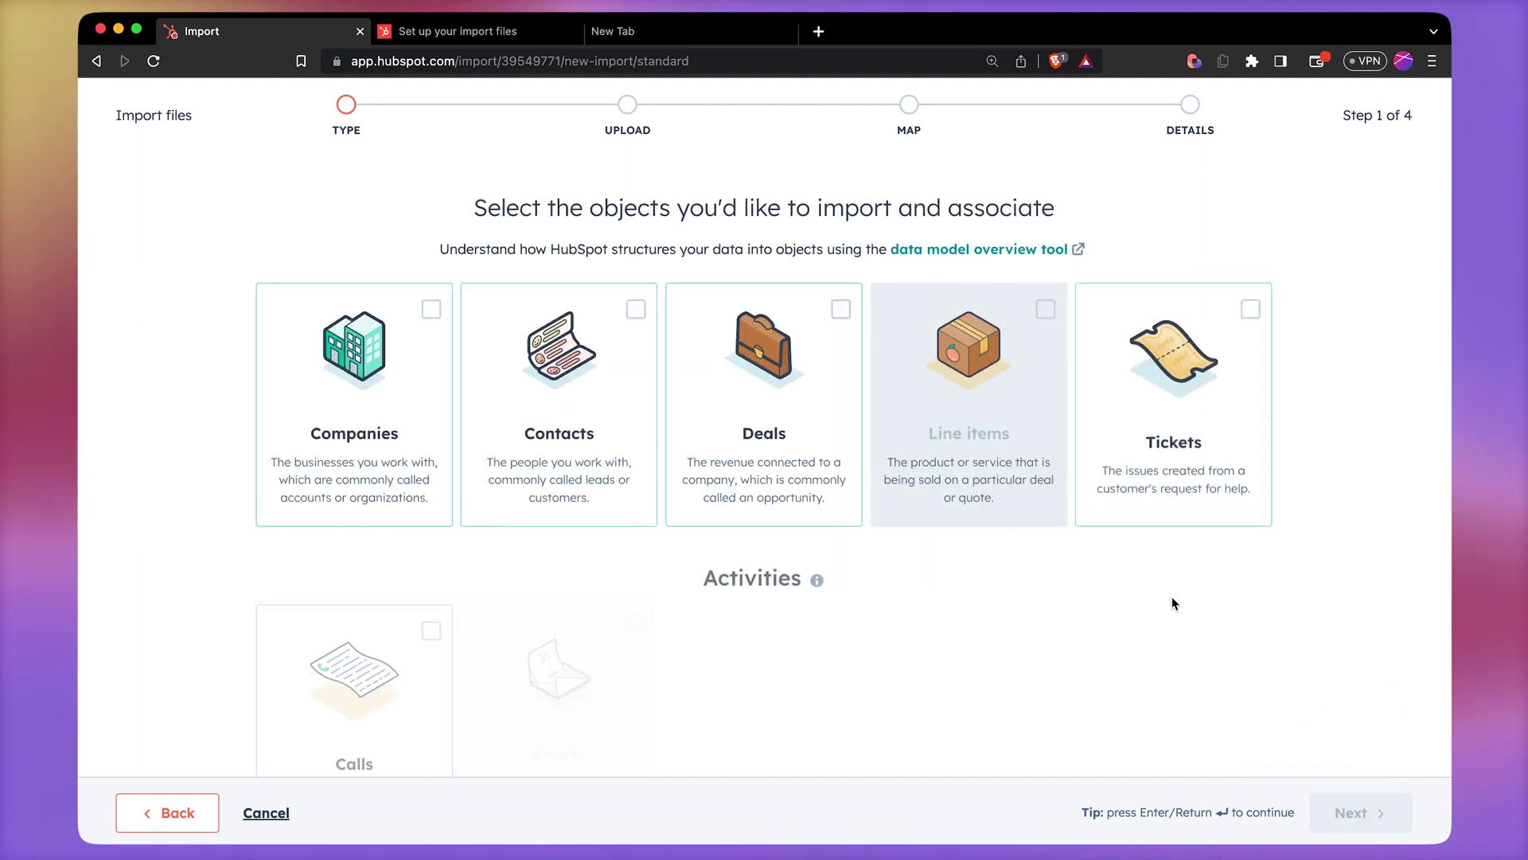
left_click(427, 308)
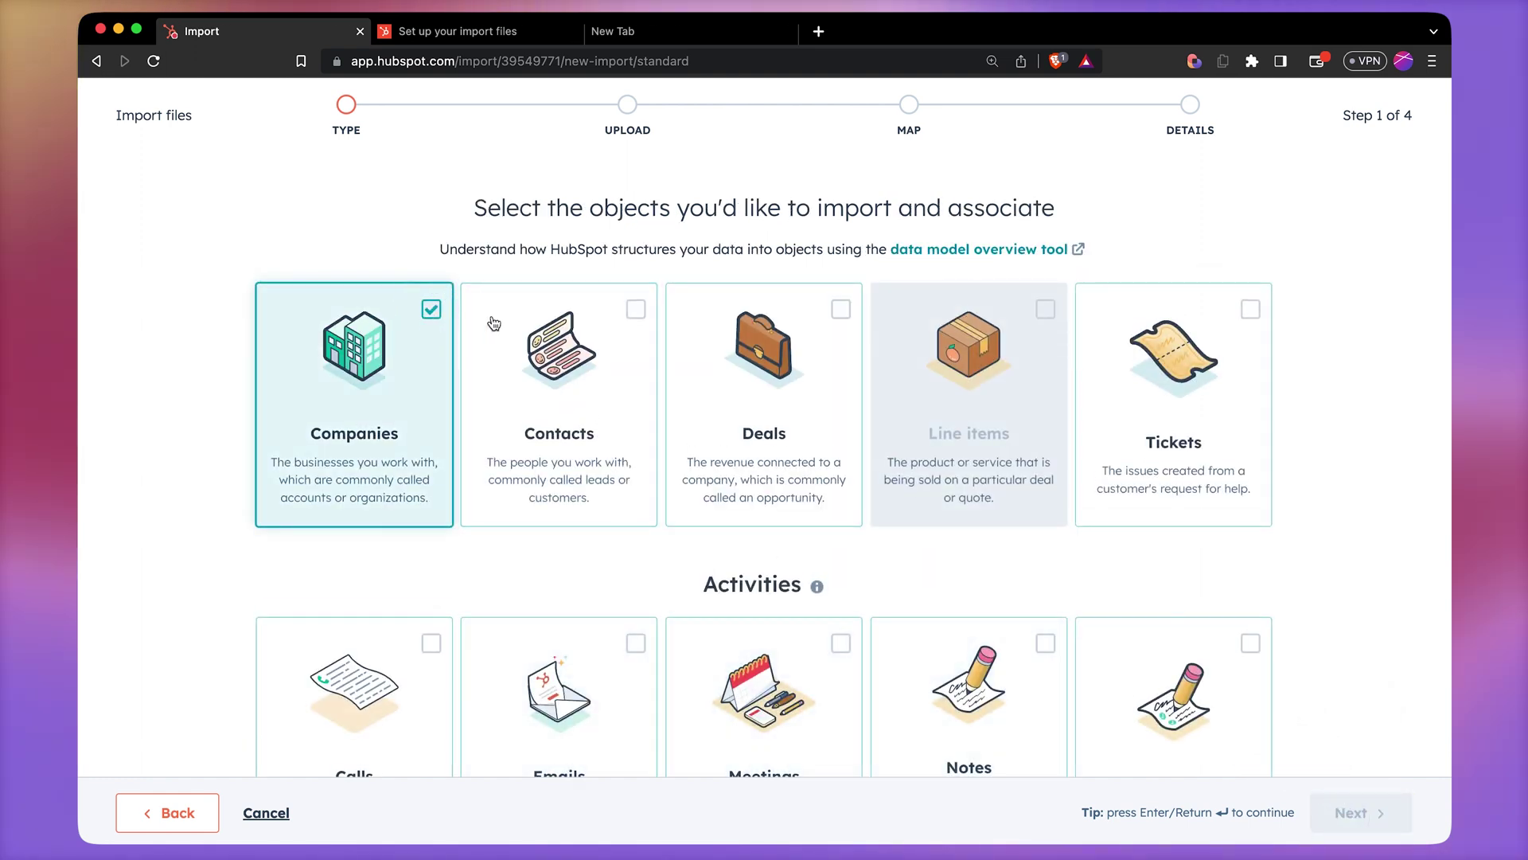
left_click(599, 326)
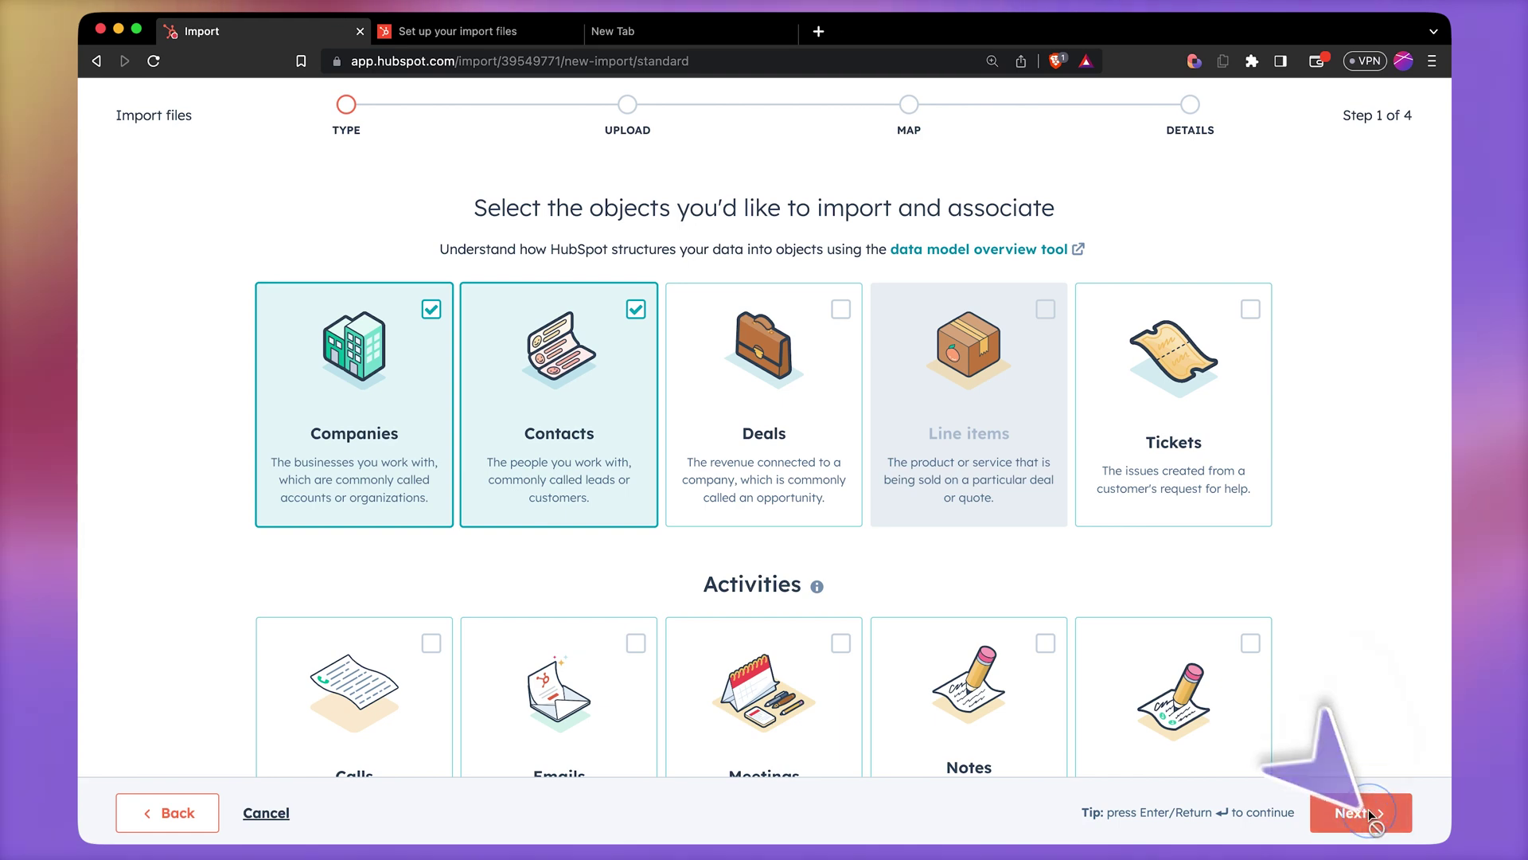
left_click(1368, 810)
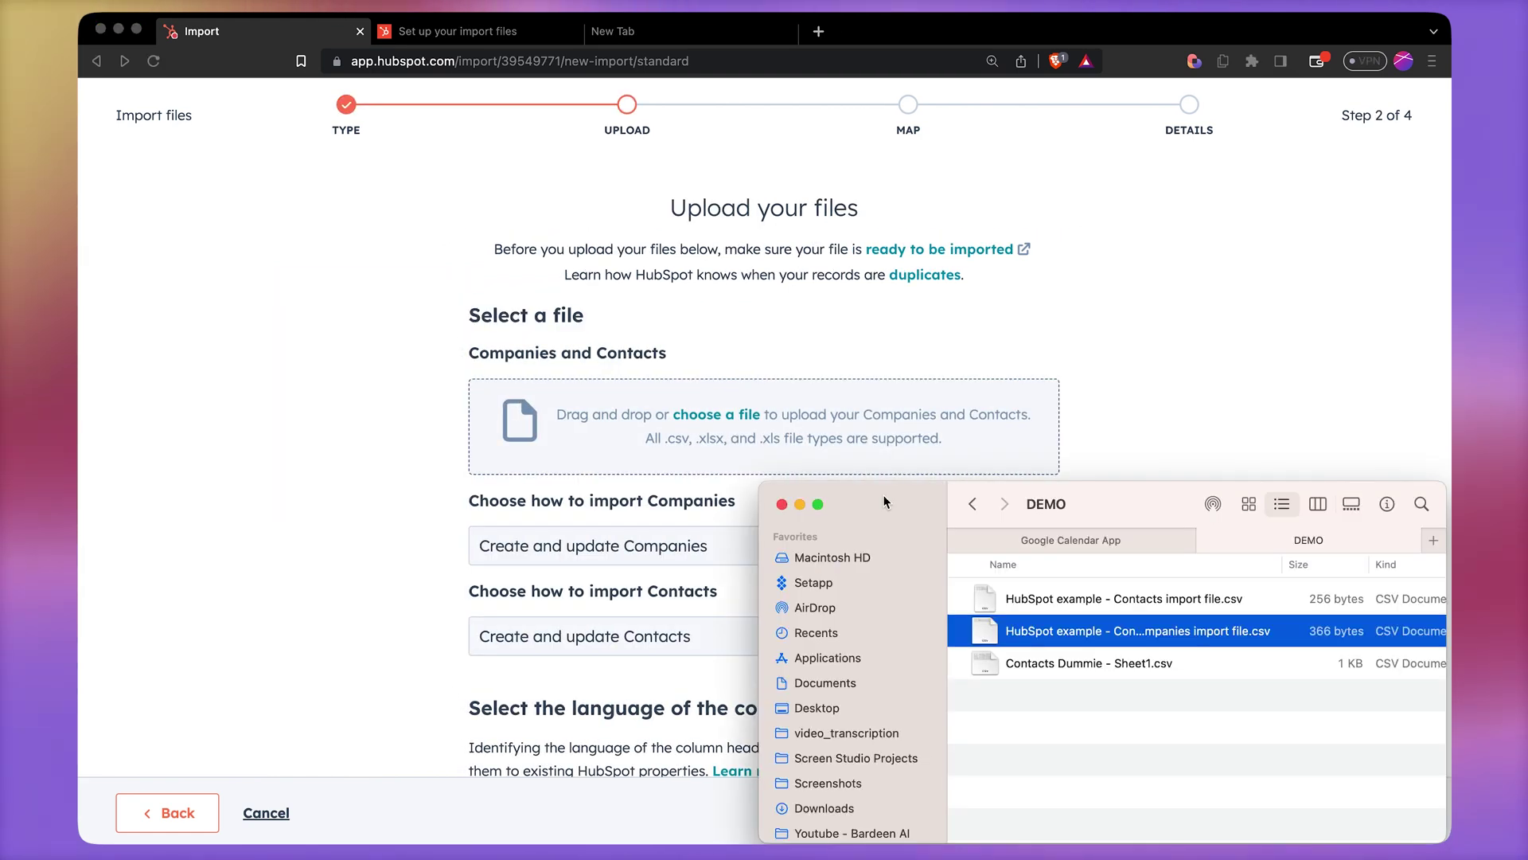
- Upload "HubSpot example - Contacts and companies import file.csv" with the "Create and update Companies" option and continue to column mapping
left_click_drag(987, 631, 778, 445)
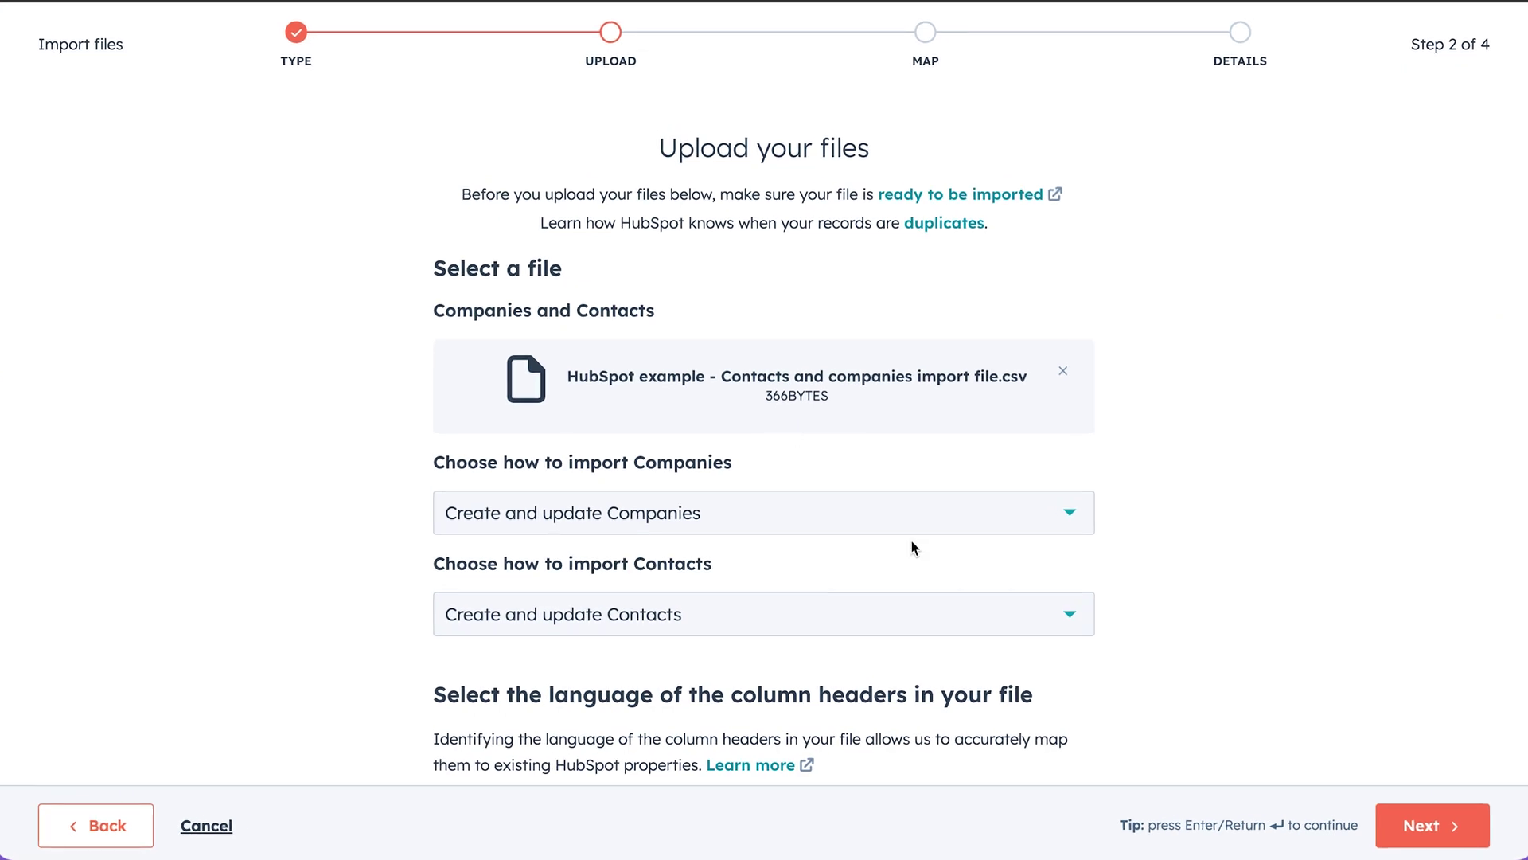
scroll(914, 547, "down", 2)
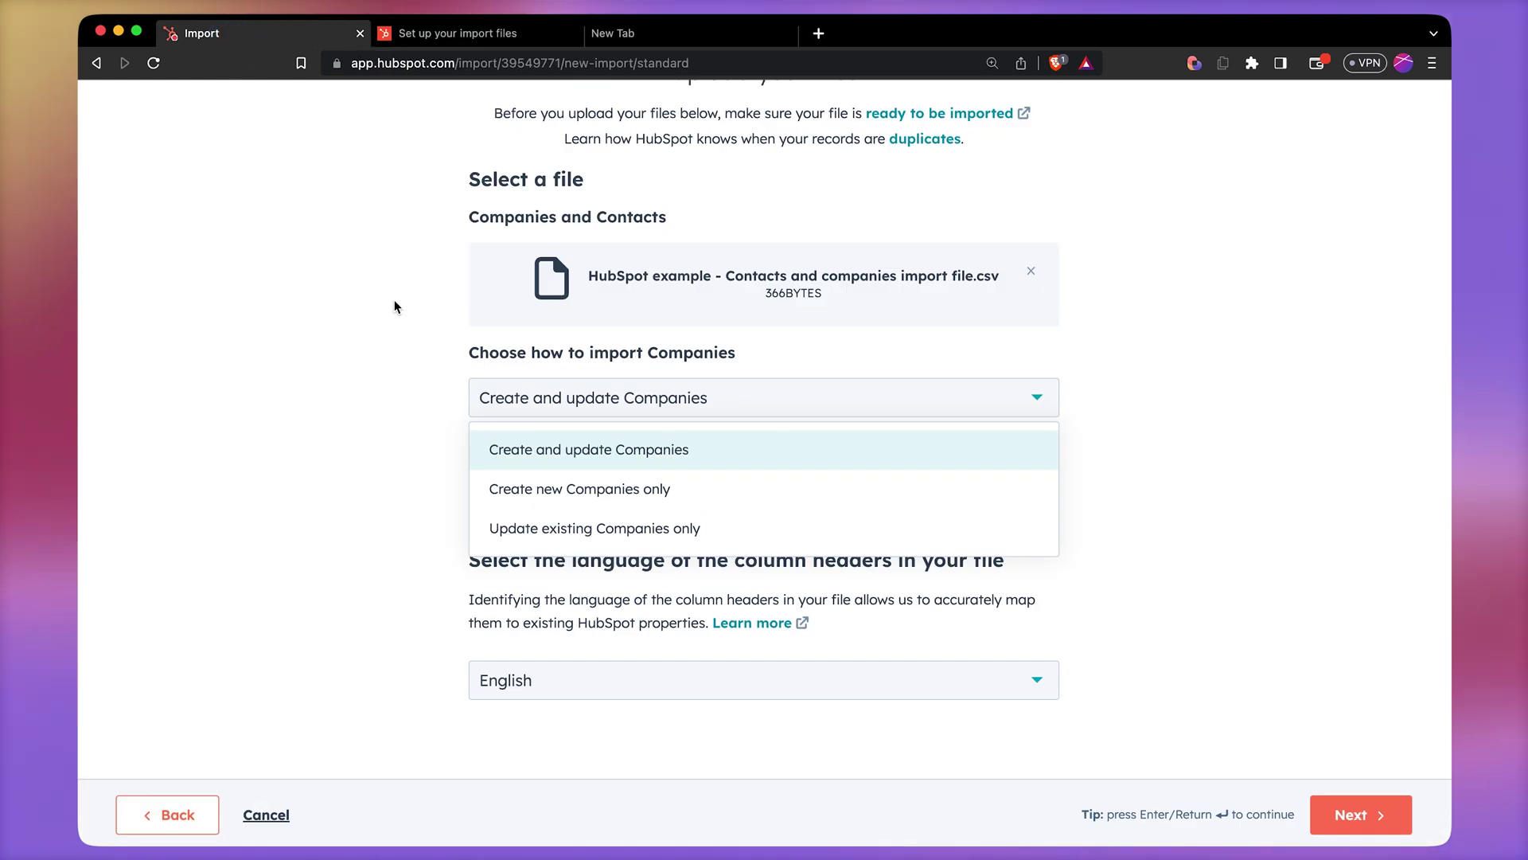
left_click(535, 447)
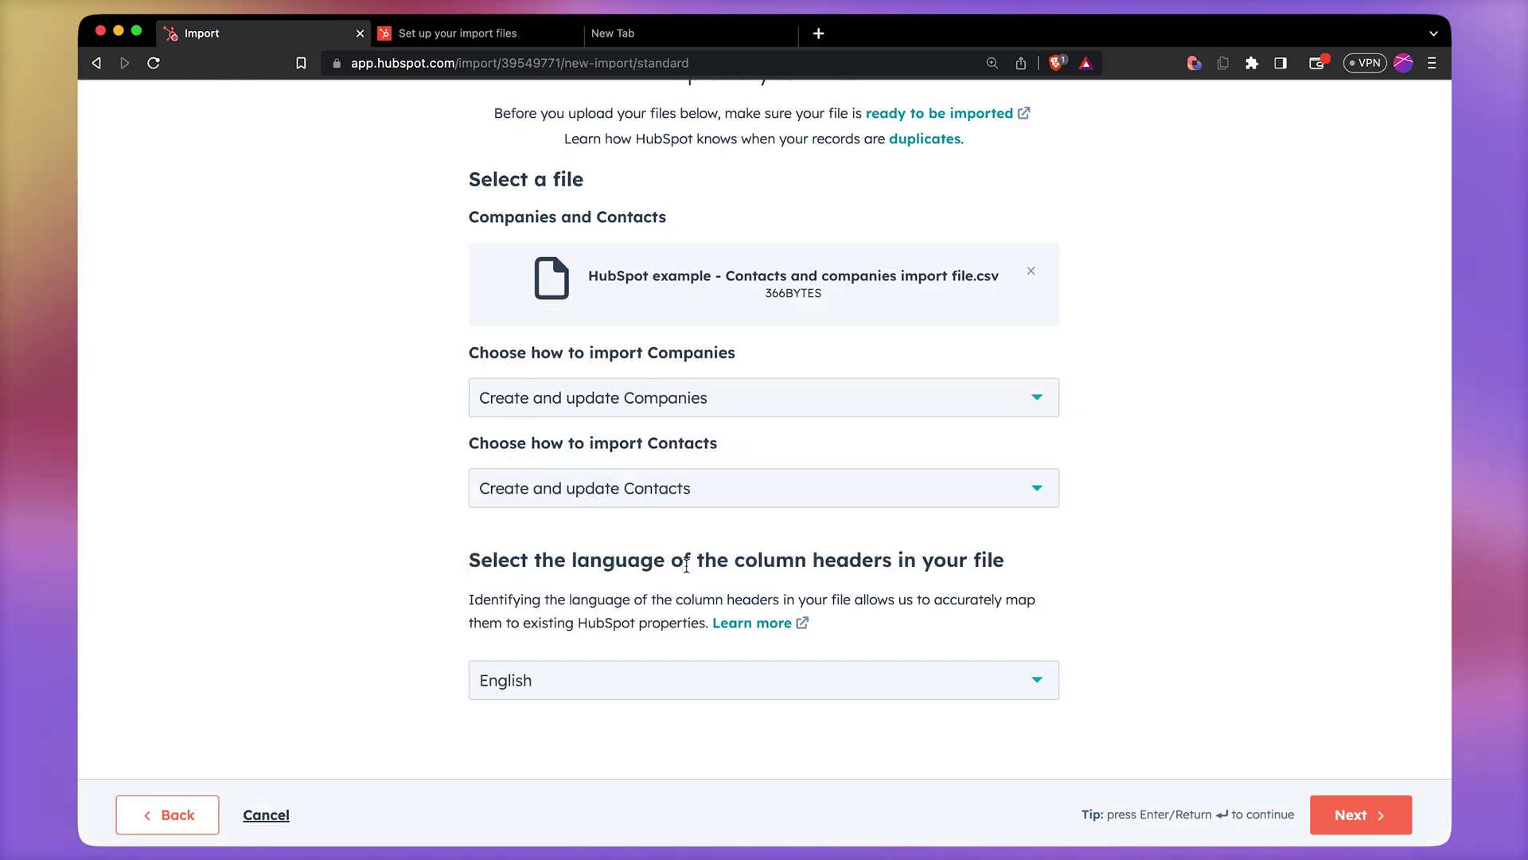
left_click(1379, 820)
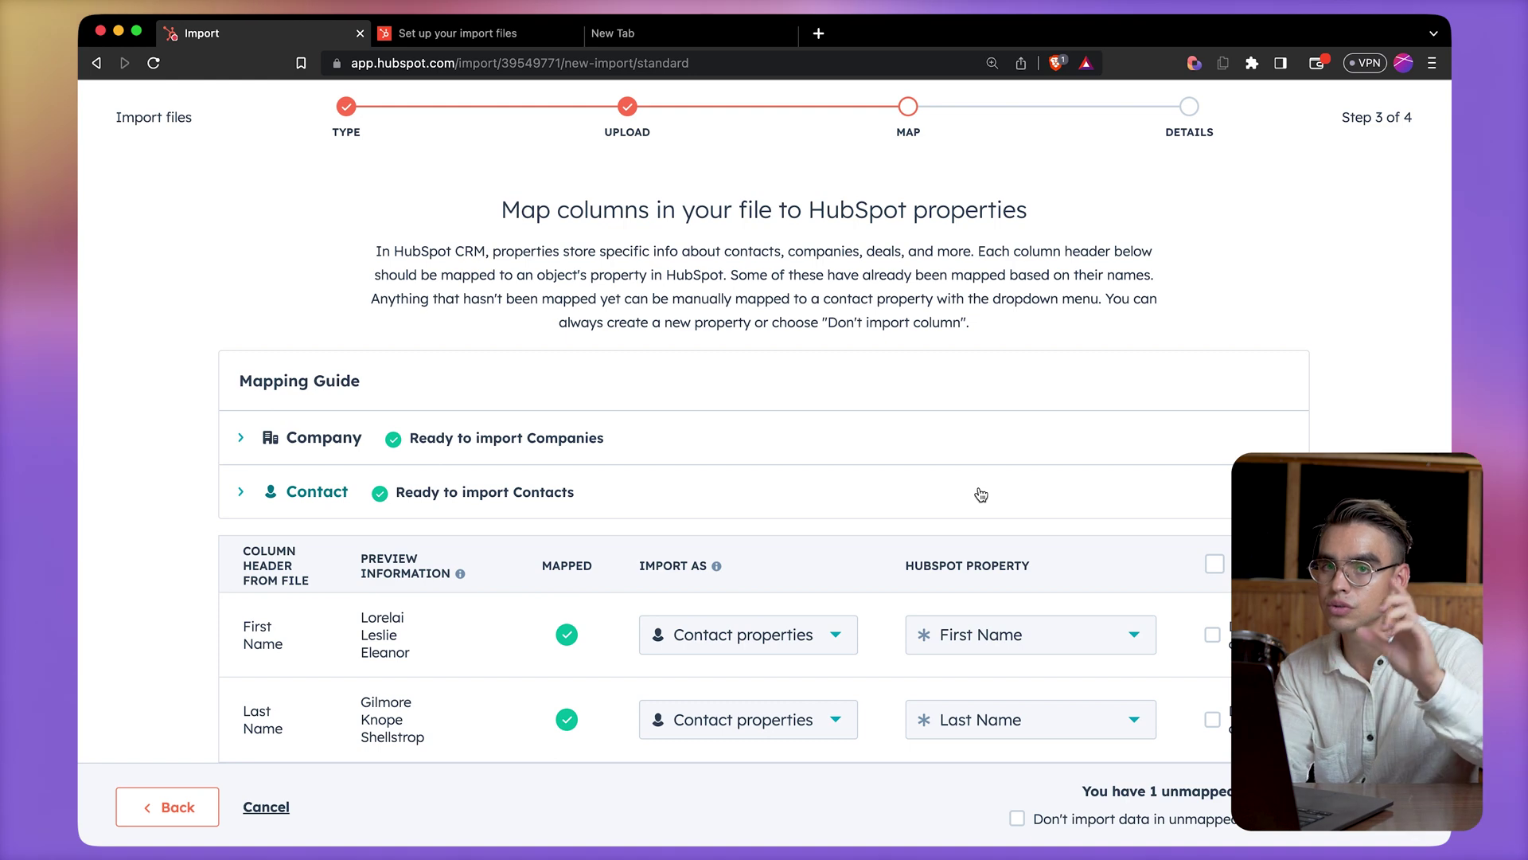
- Review the column mappings and switch the Company Domain Name column to import as contact properties
scroll(980, 494, "down", 5)
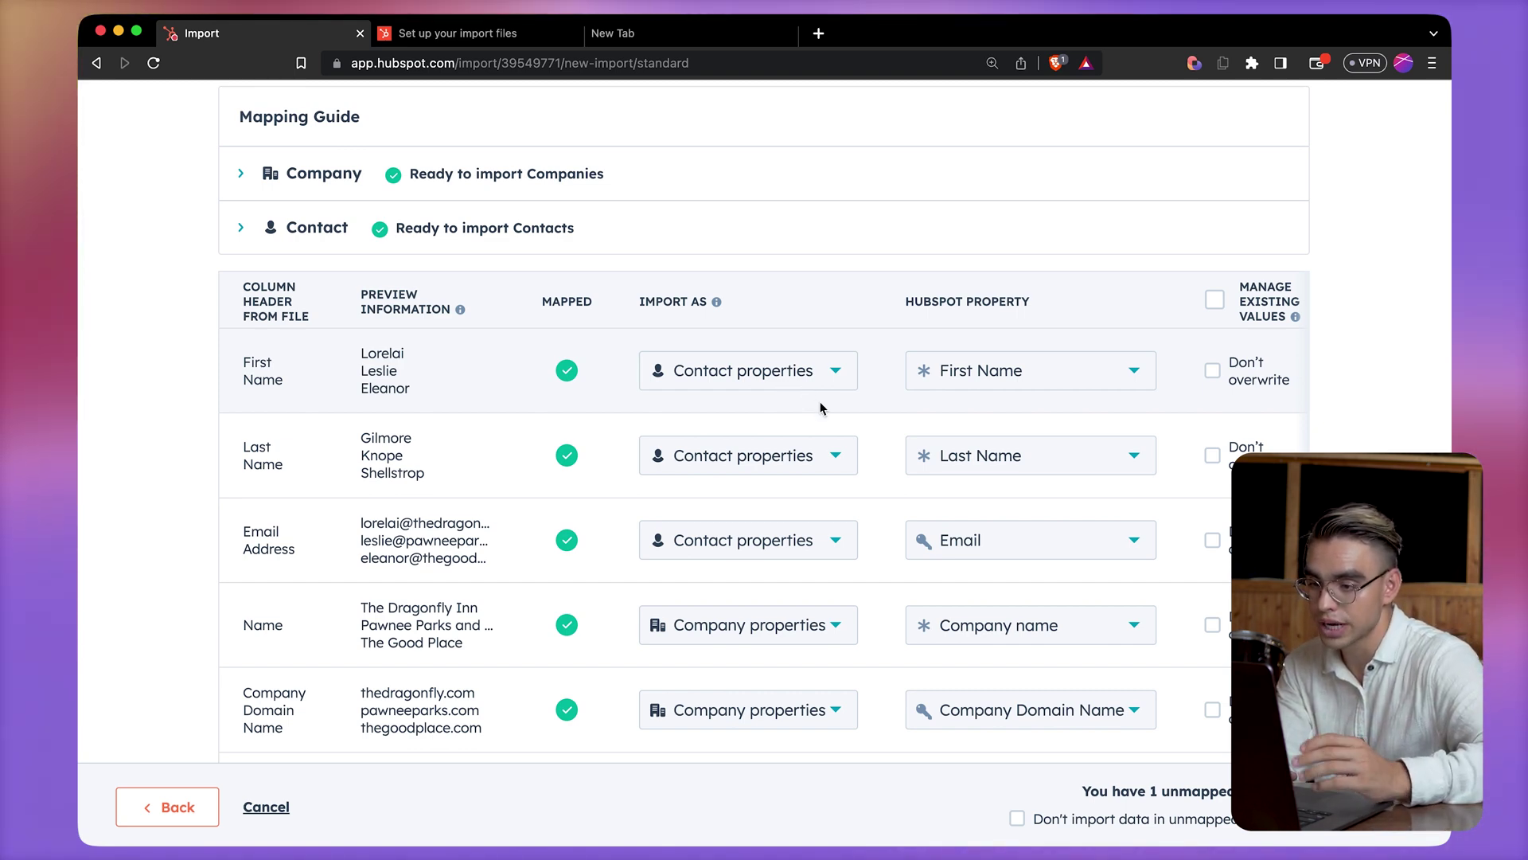
scroll(823, 409, "down", 2)
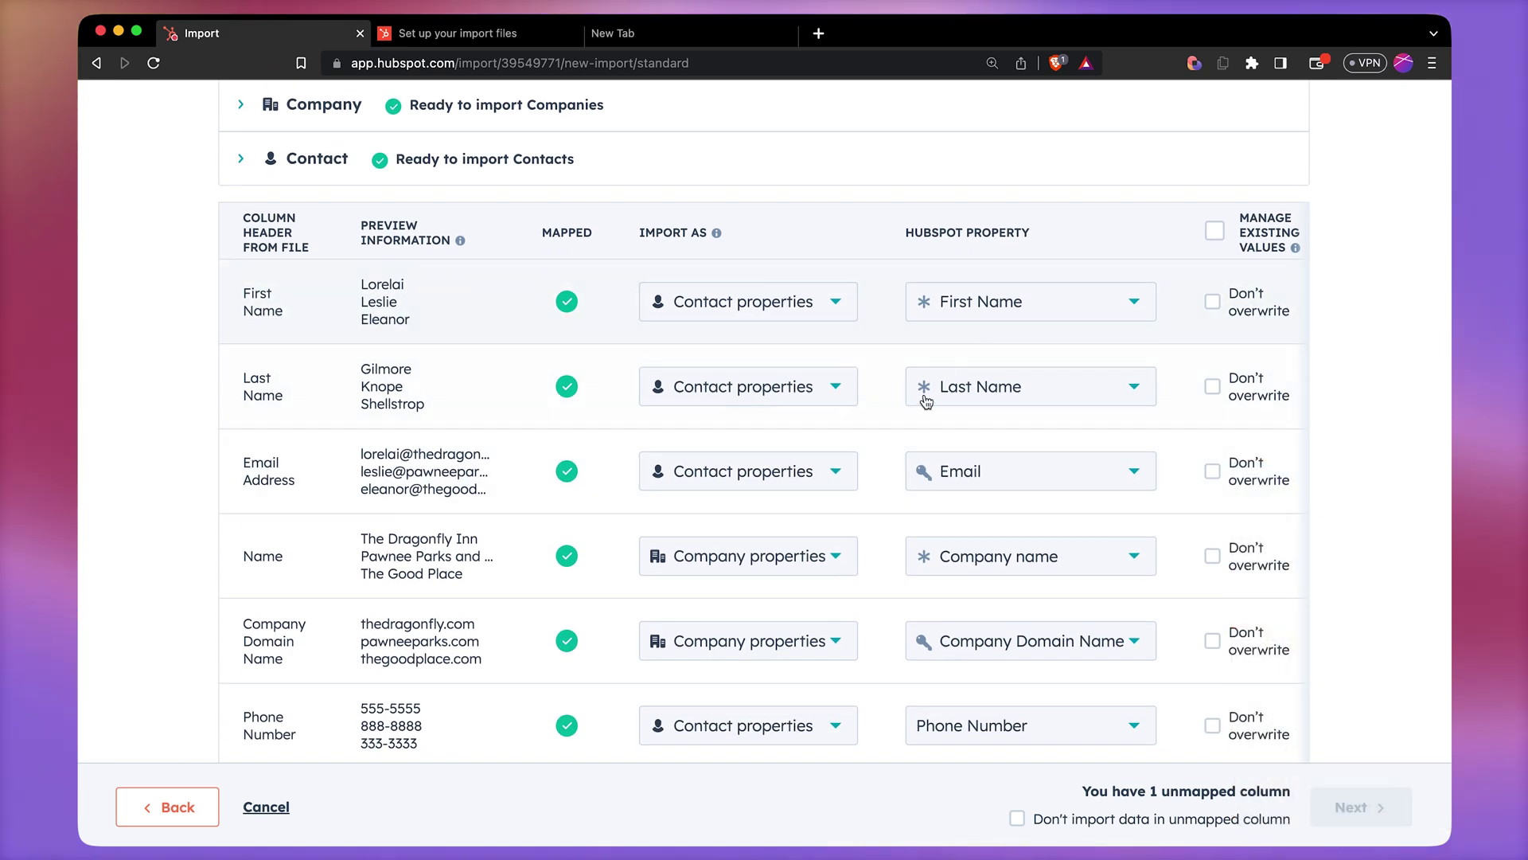
scroll(927, 477, "down", 4)
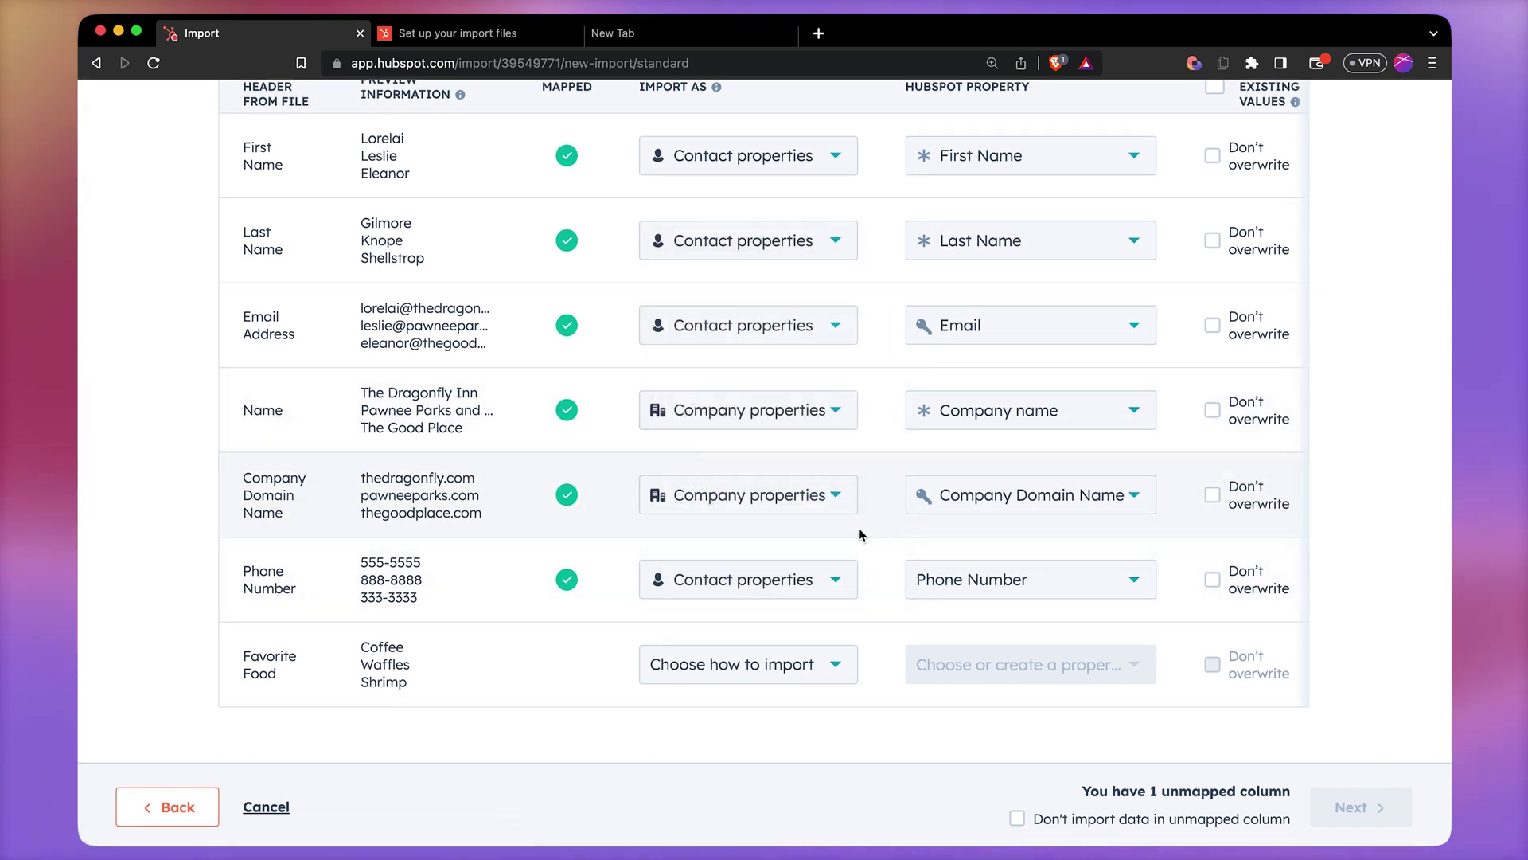
left_click(824, 500)
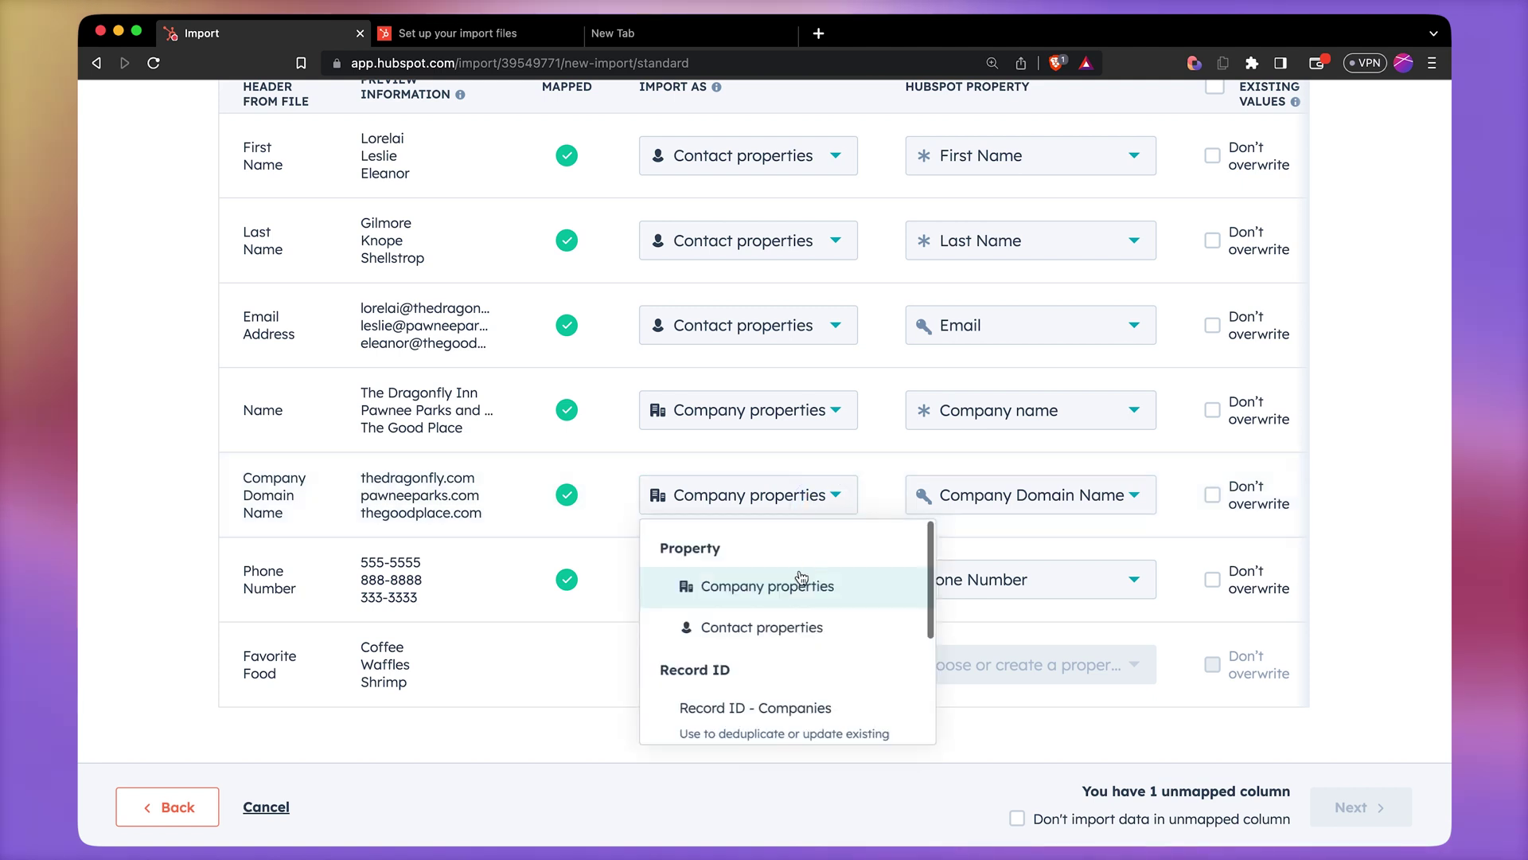
left_click(806, 627)
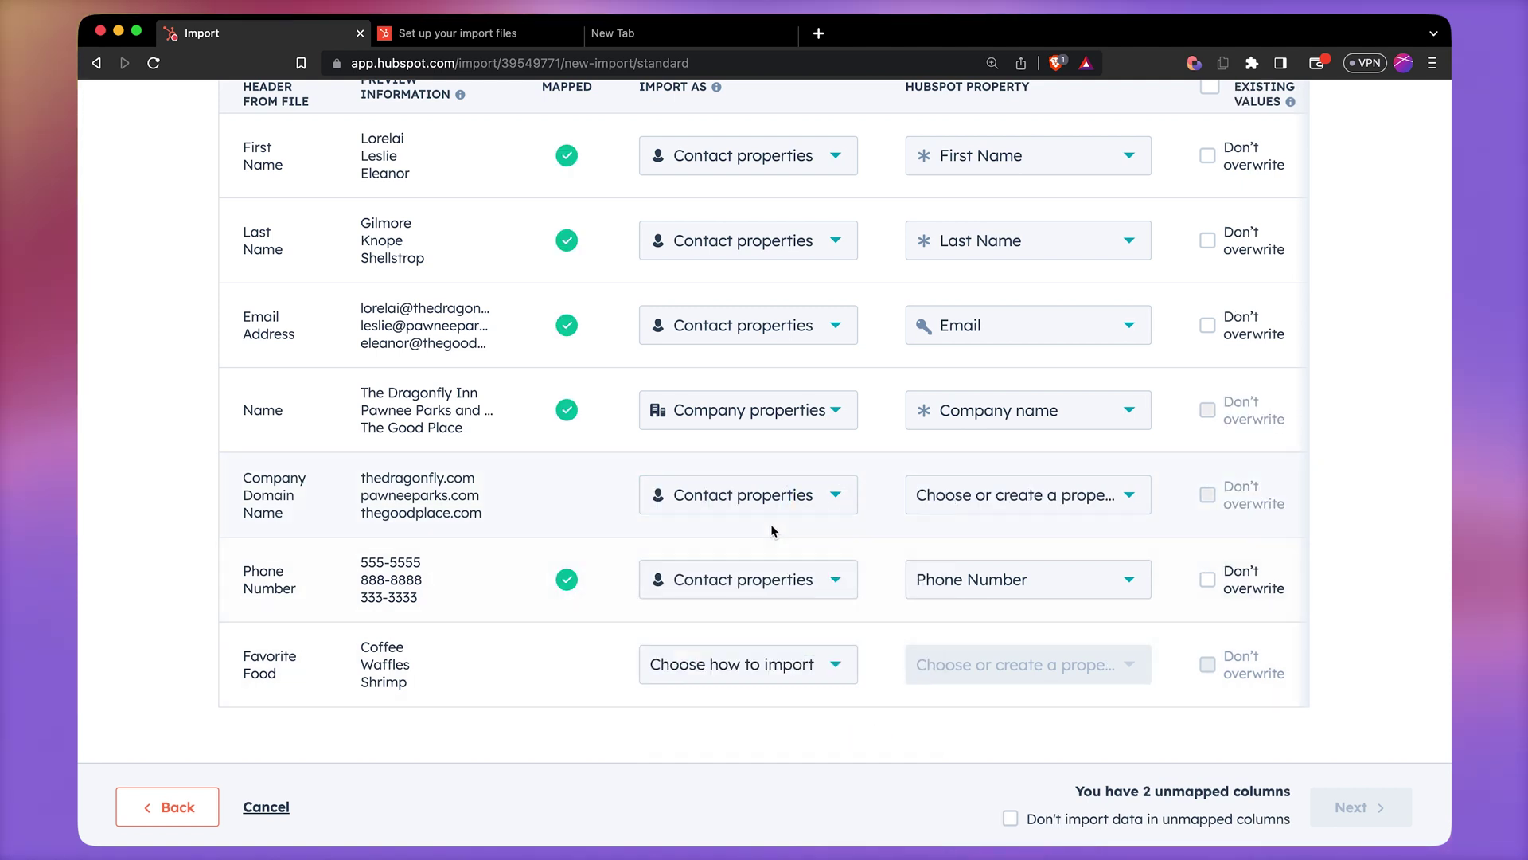
- Set the Company Domain Name column to import as company properties and map it to the Company Domain Name property
left_click(825, 497)
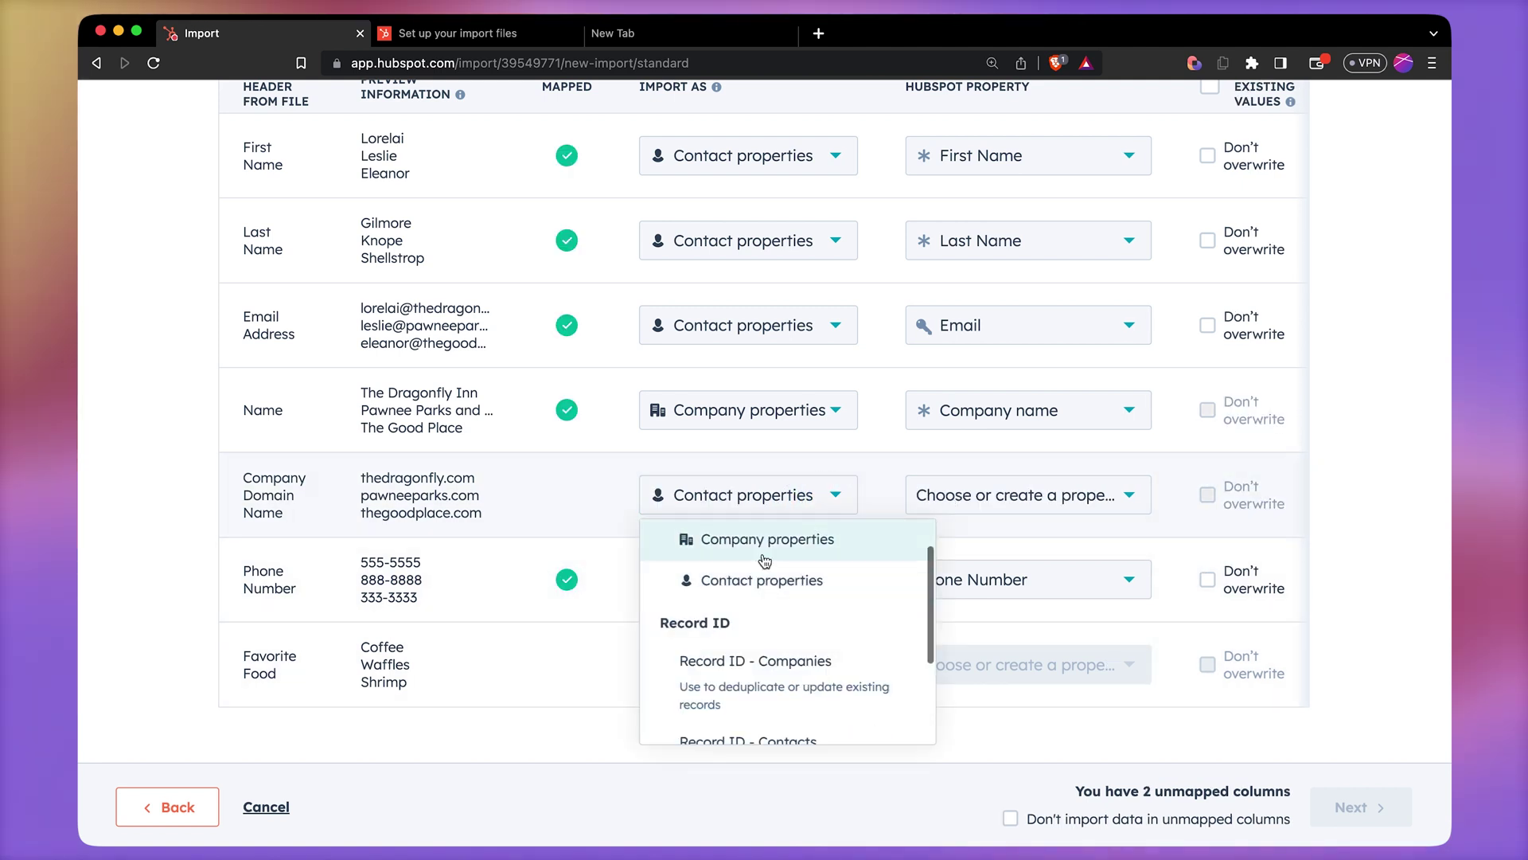
left_click(767, 541)
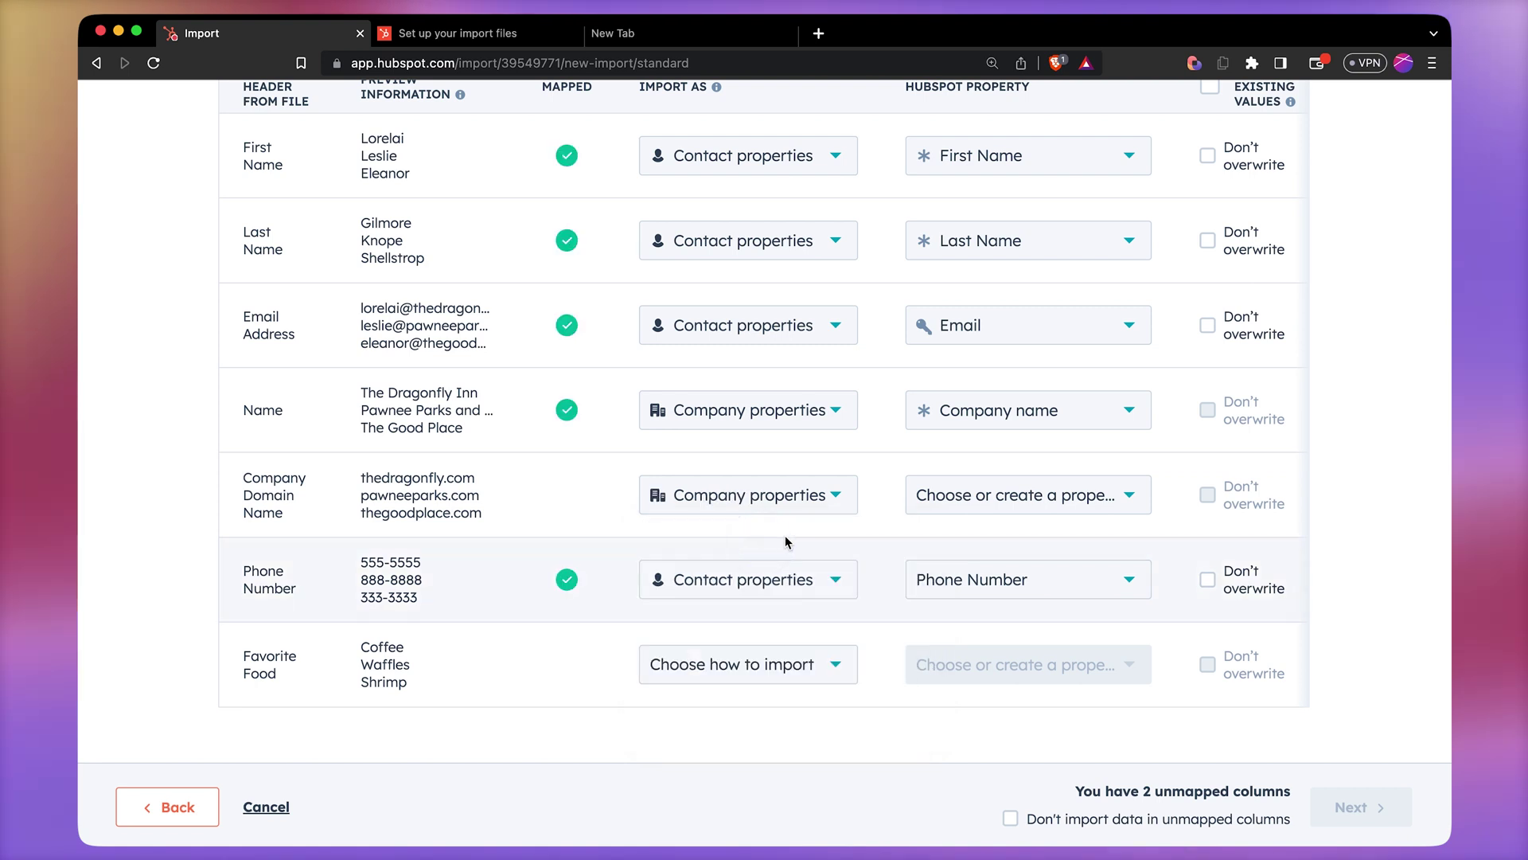
left_click(984, 510)
type("compan")
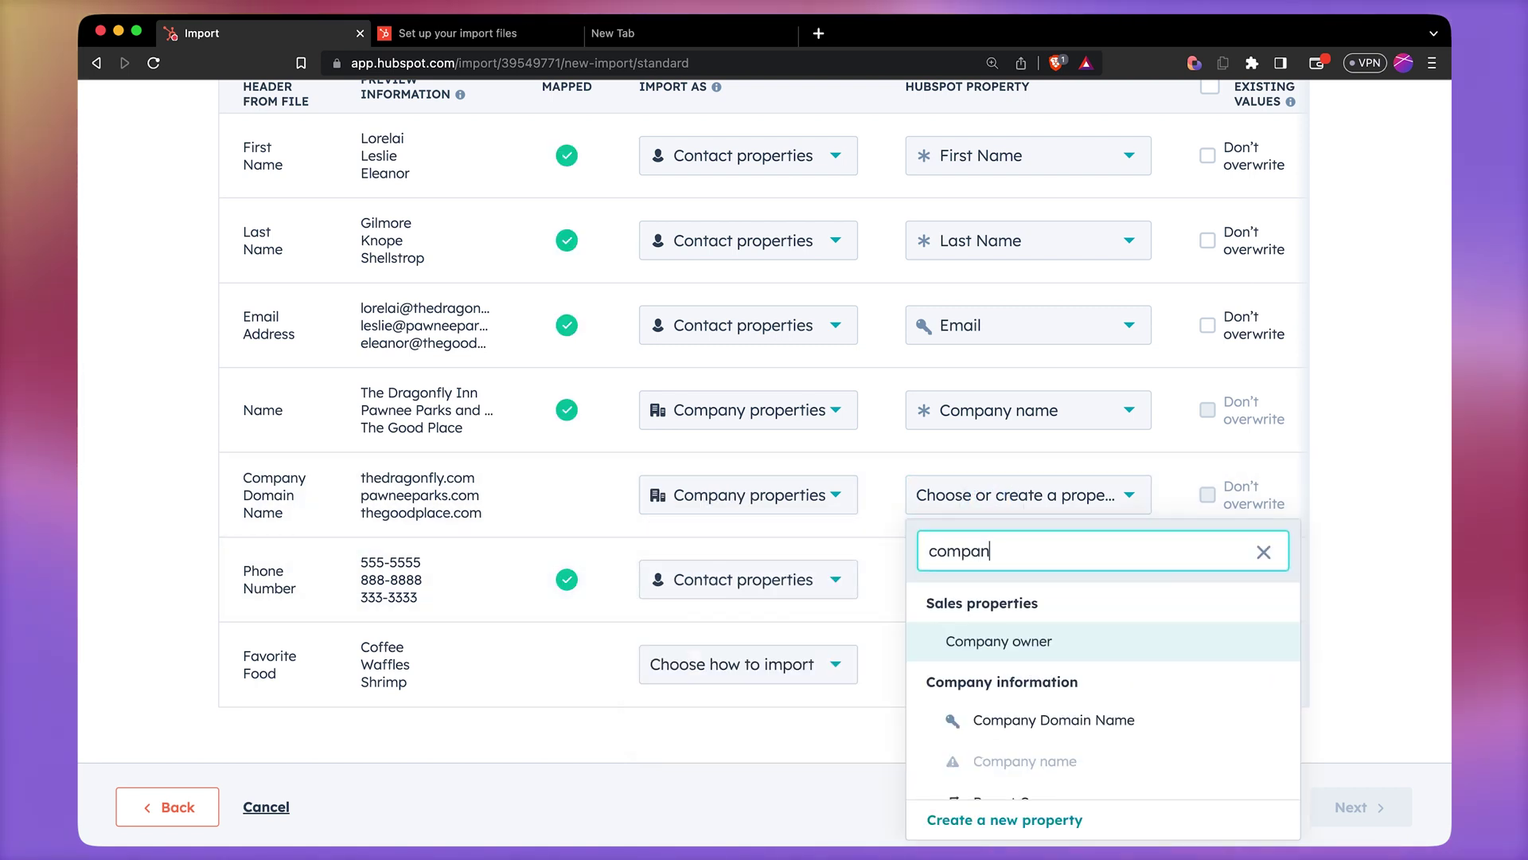
left_click(1028, 720)
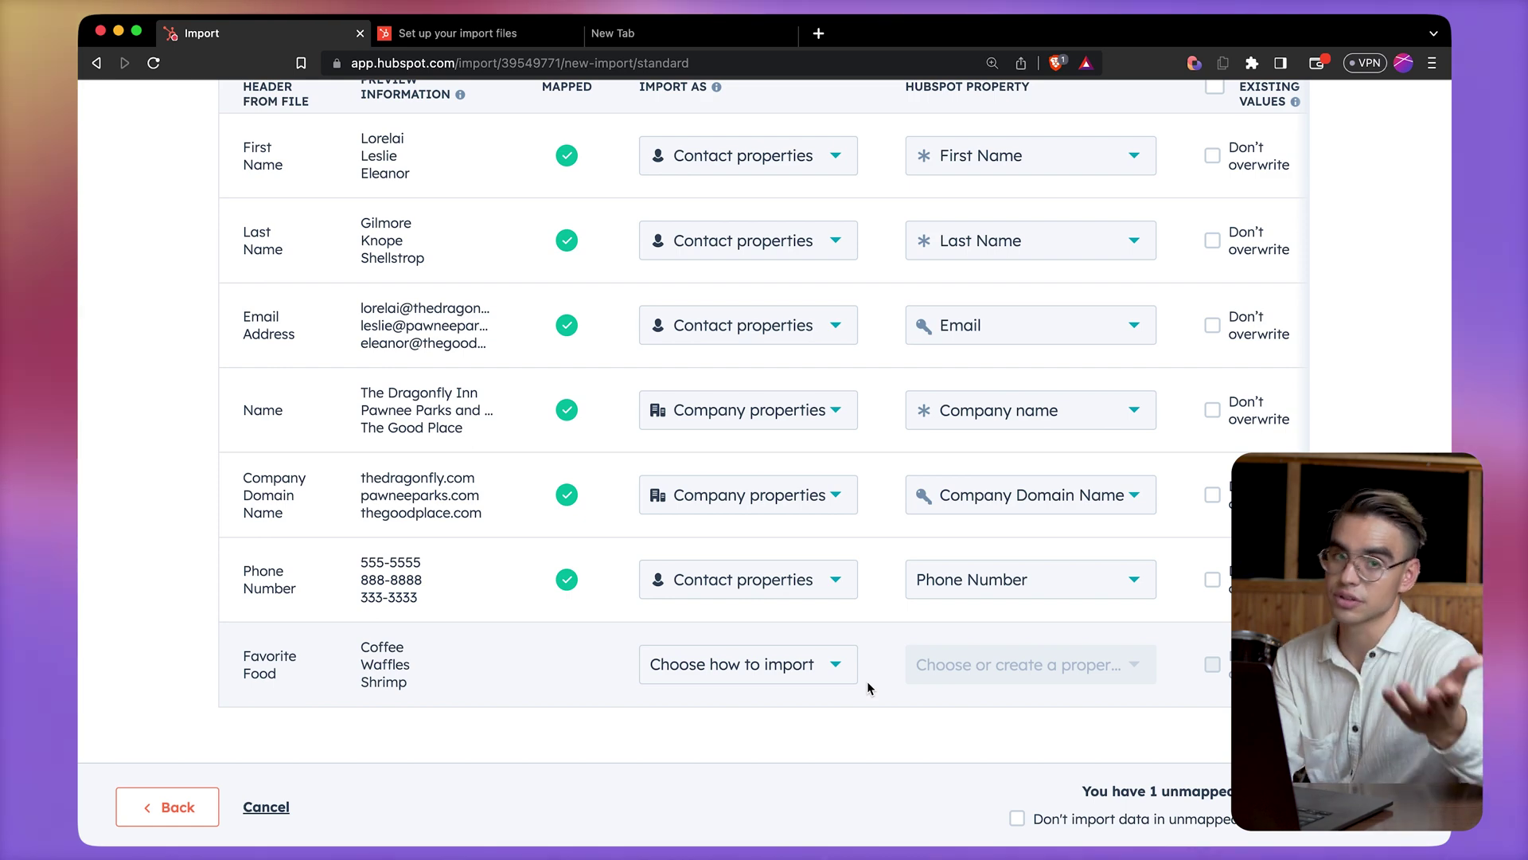
- Set the Favorite Food column to import as contact properties and start creating a new property for it
left_click(823, 675)
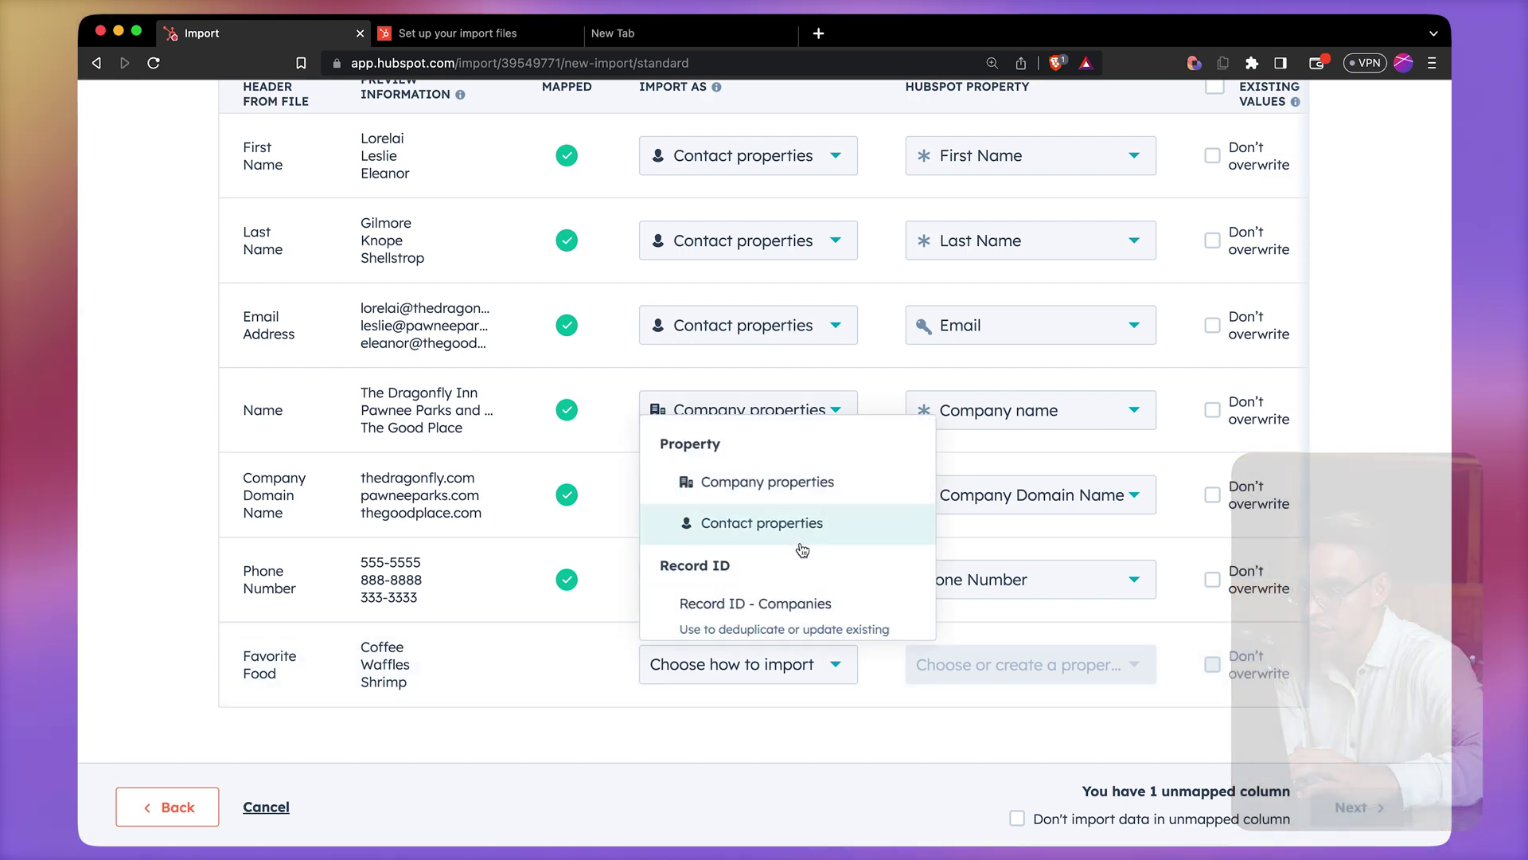
left_click(801, 545)
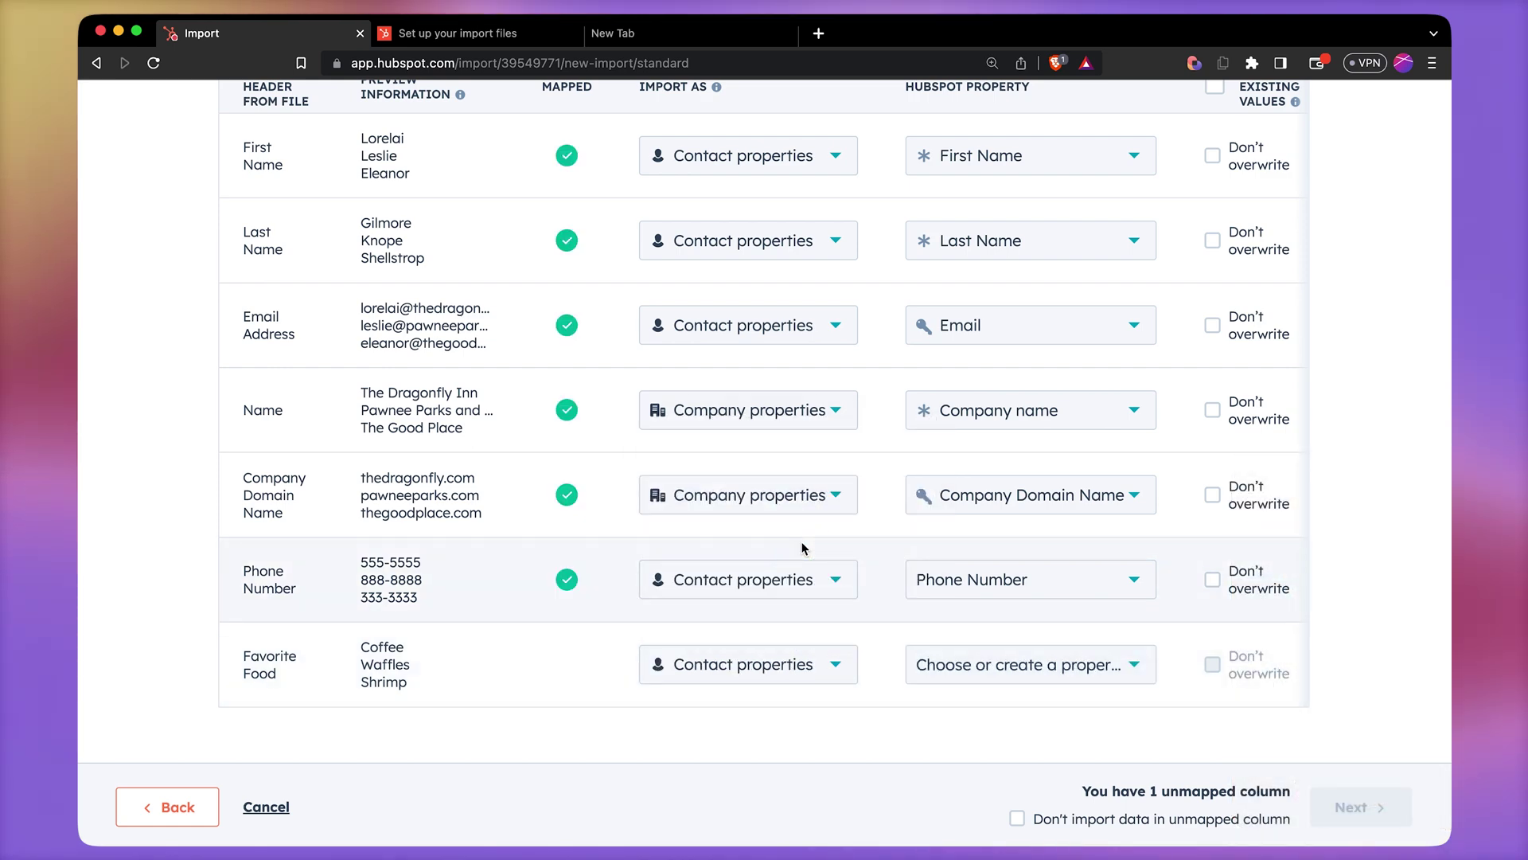
left_click(1076, 668)
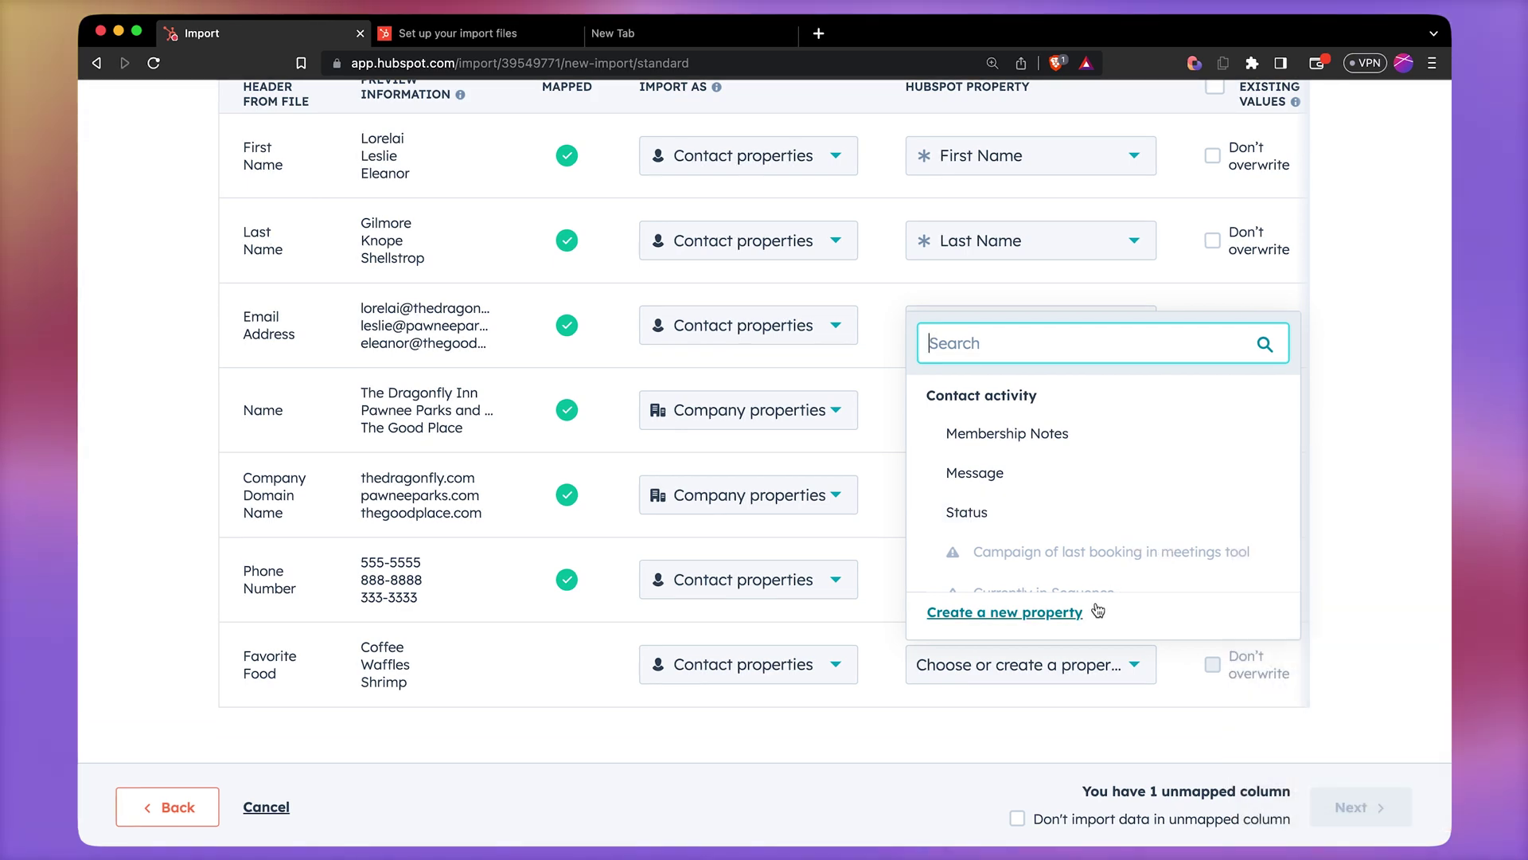
left_click(1081, 611)
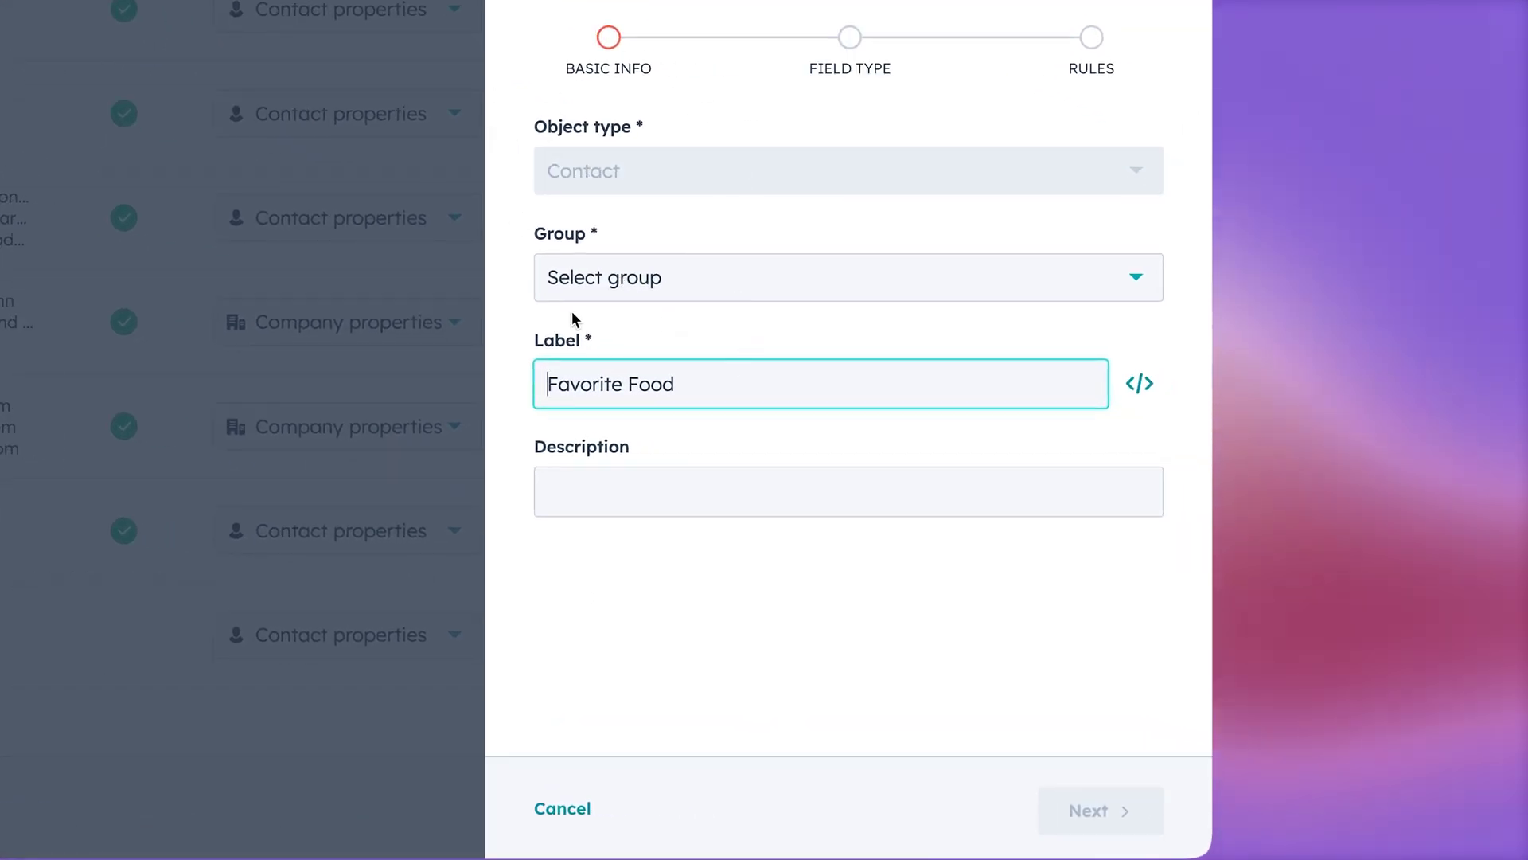
- Assign the Favorite Food property to the Contact information group and continue to its field type
left_click(651, 280)
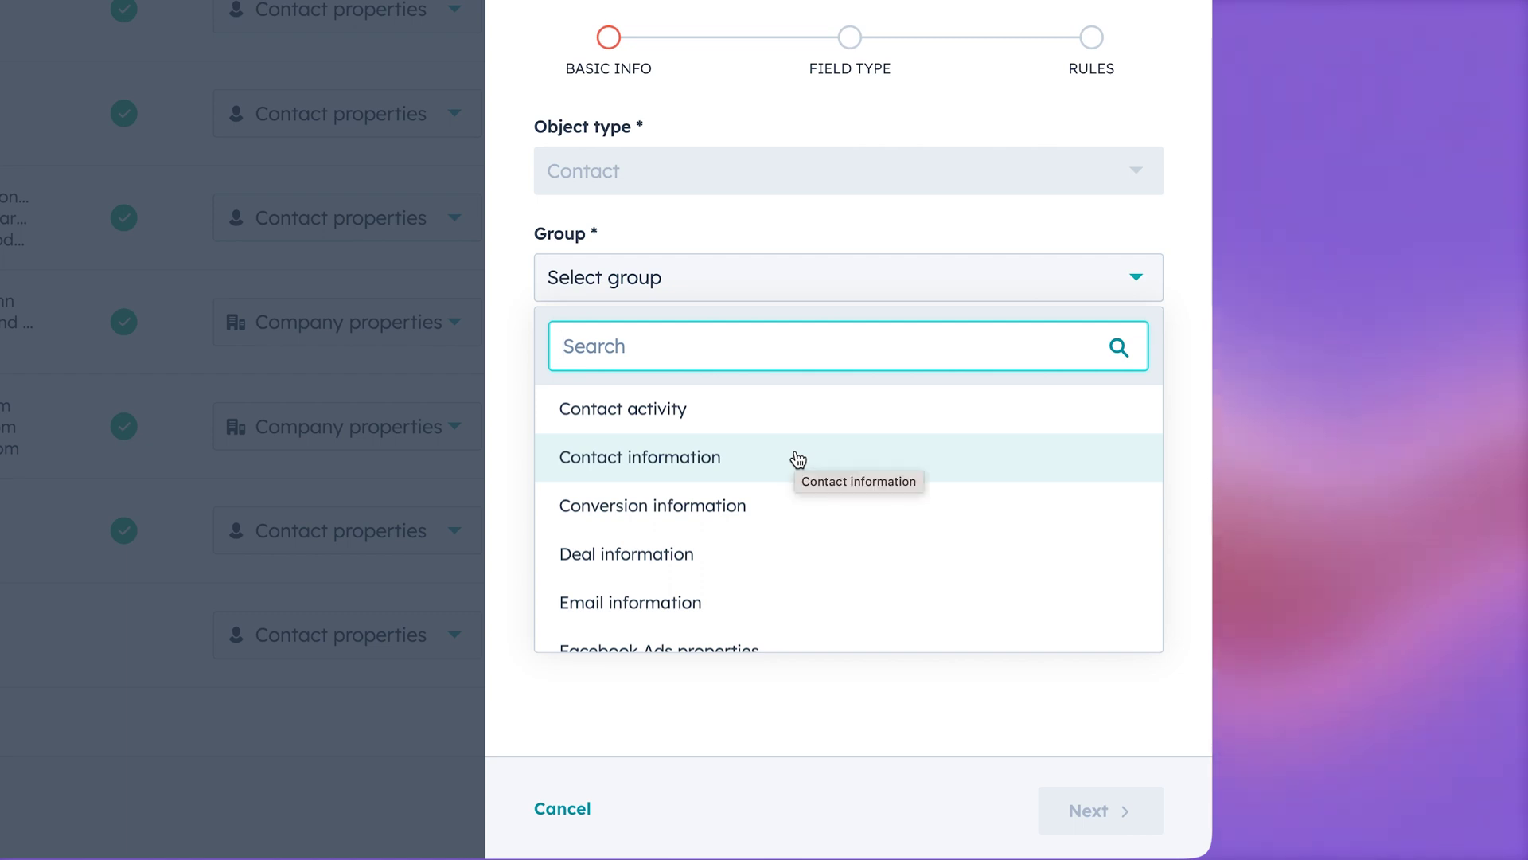
left_click(798, 458)
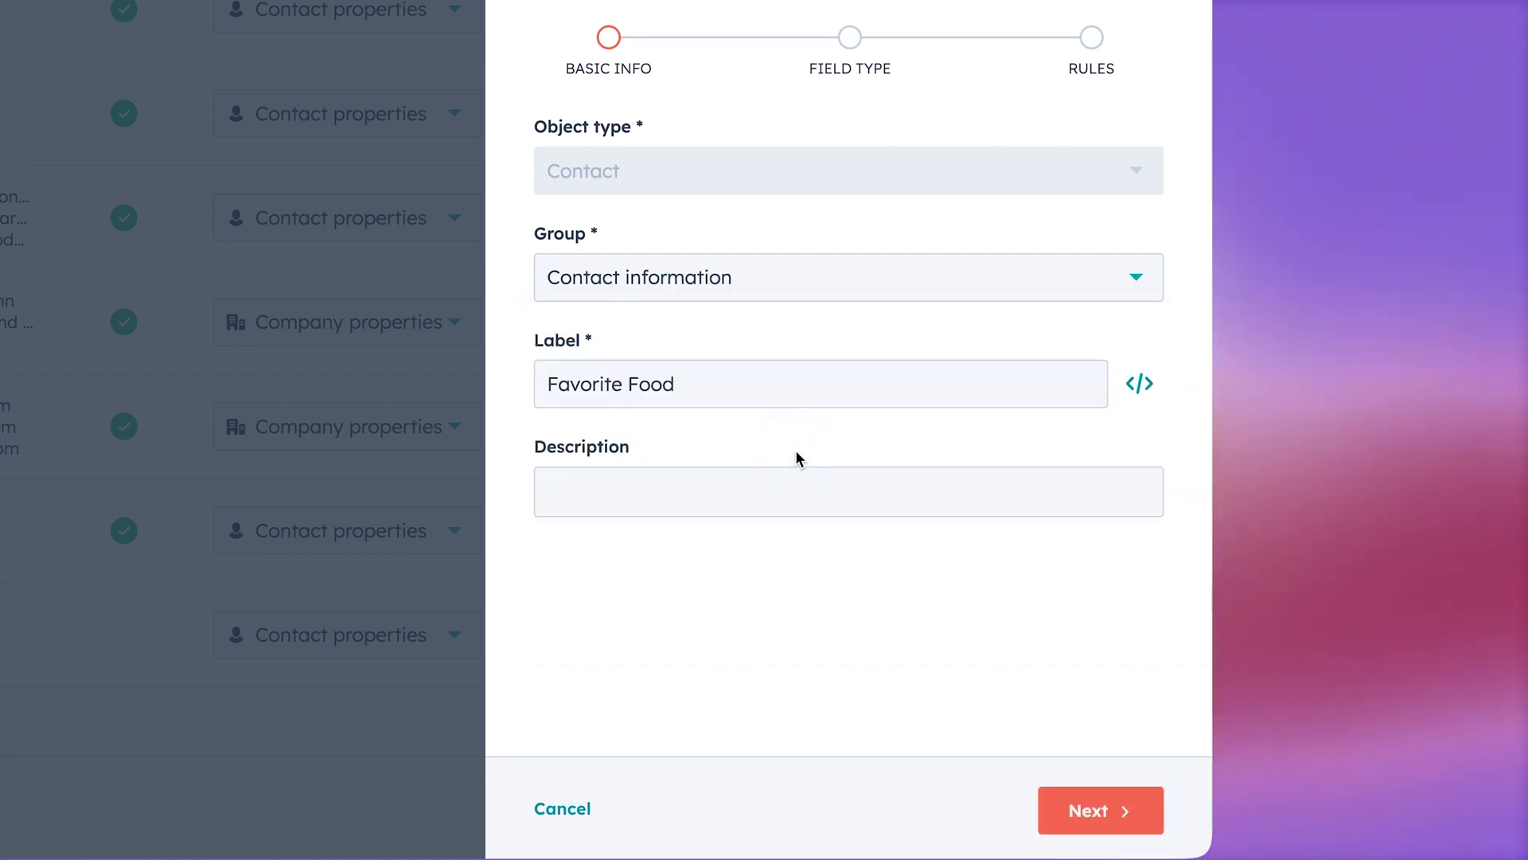
left_click(779, 399)
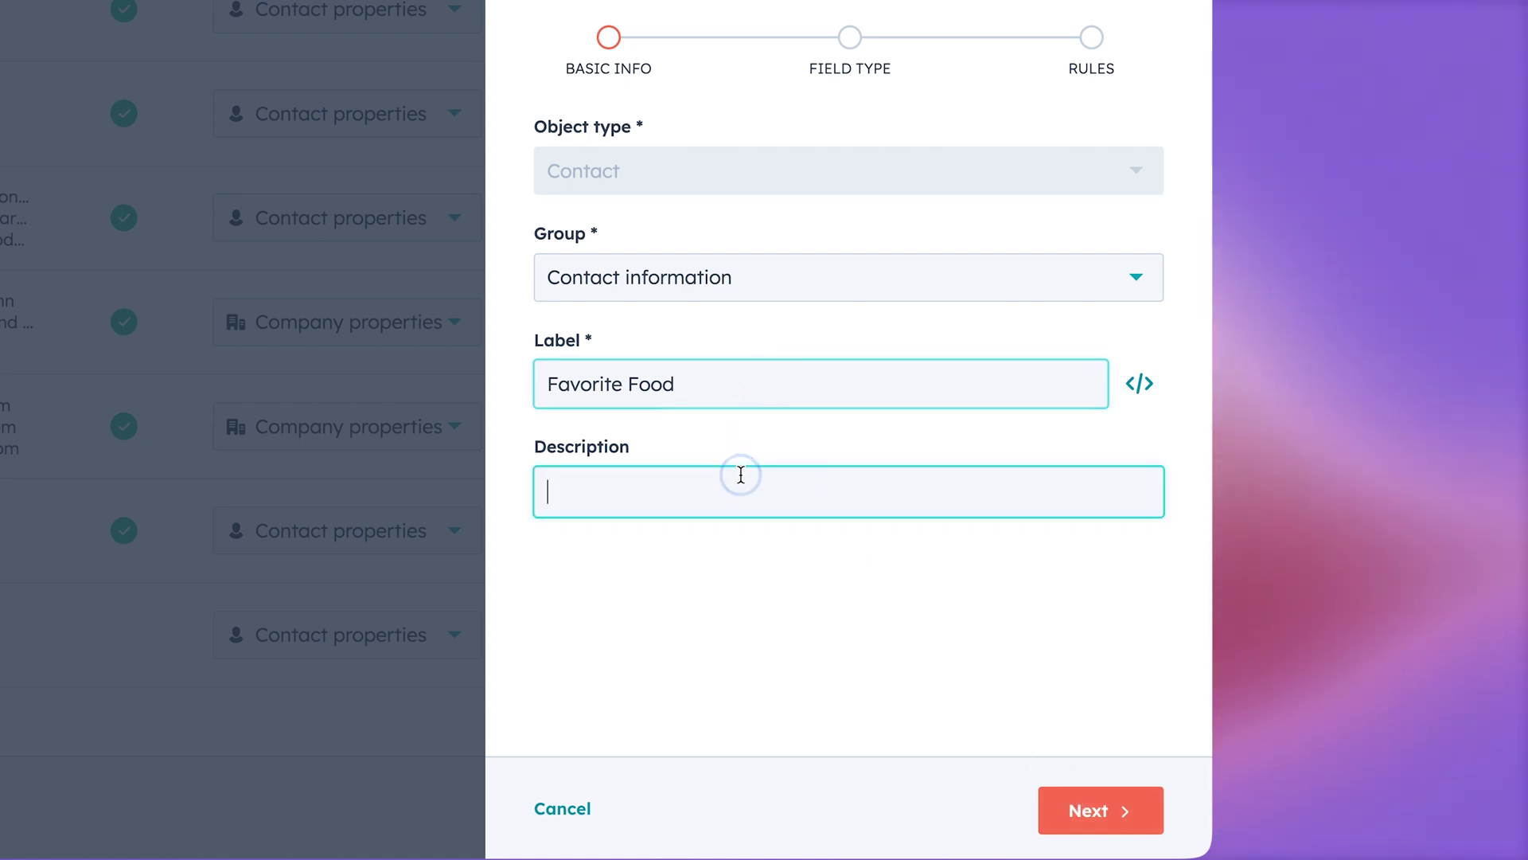
left_click(1064, 799)
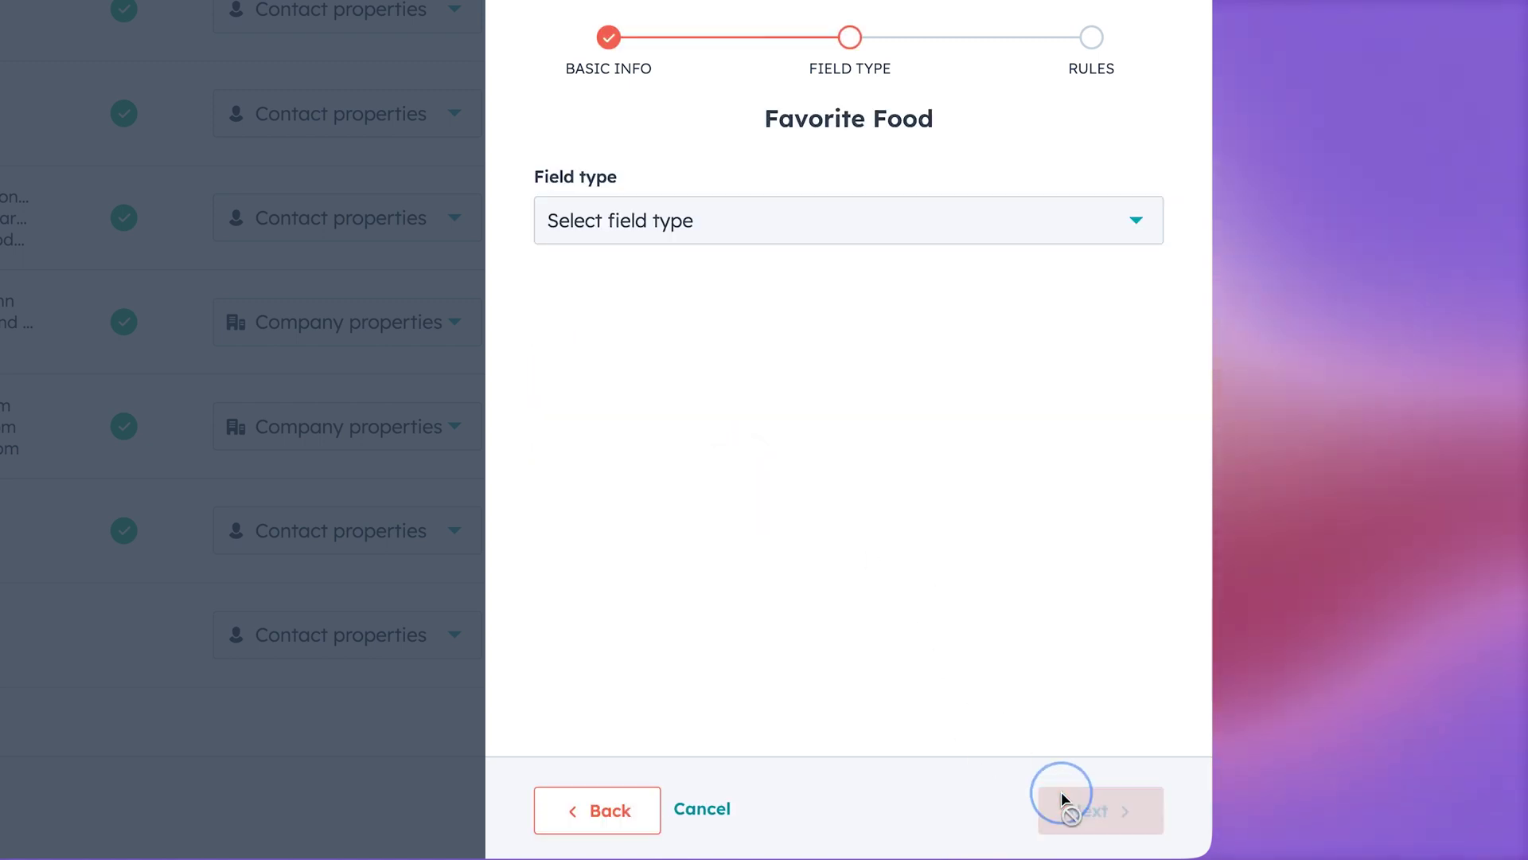
- Set the Favorite Food field type to Single-line text and create the property with the default rules
left_click(832, 224)
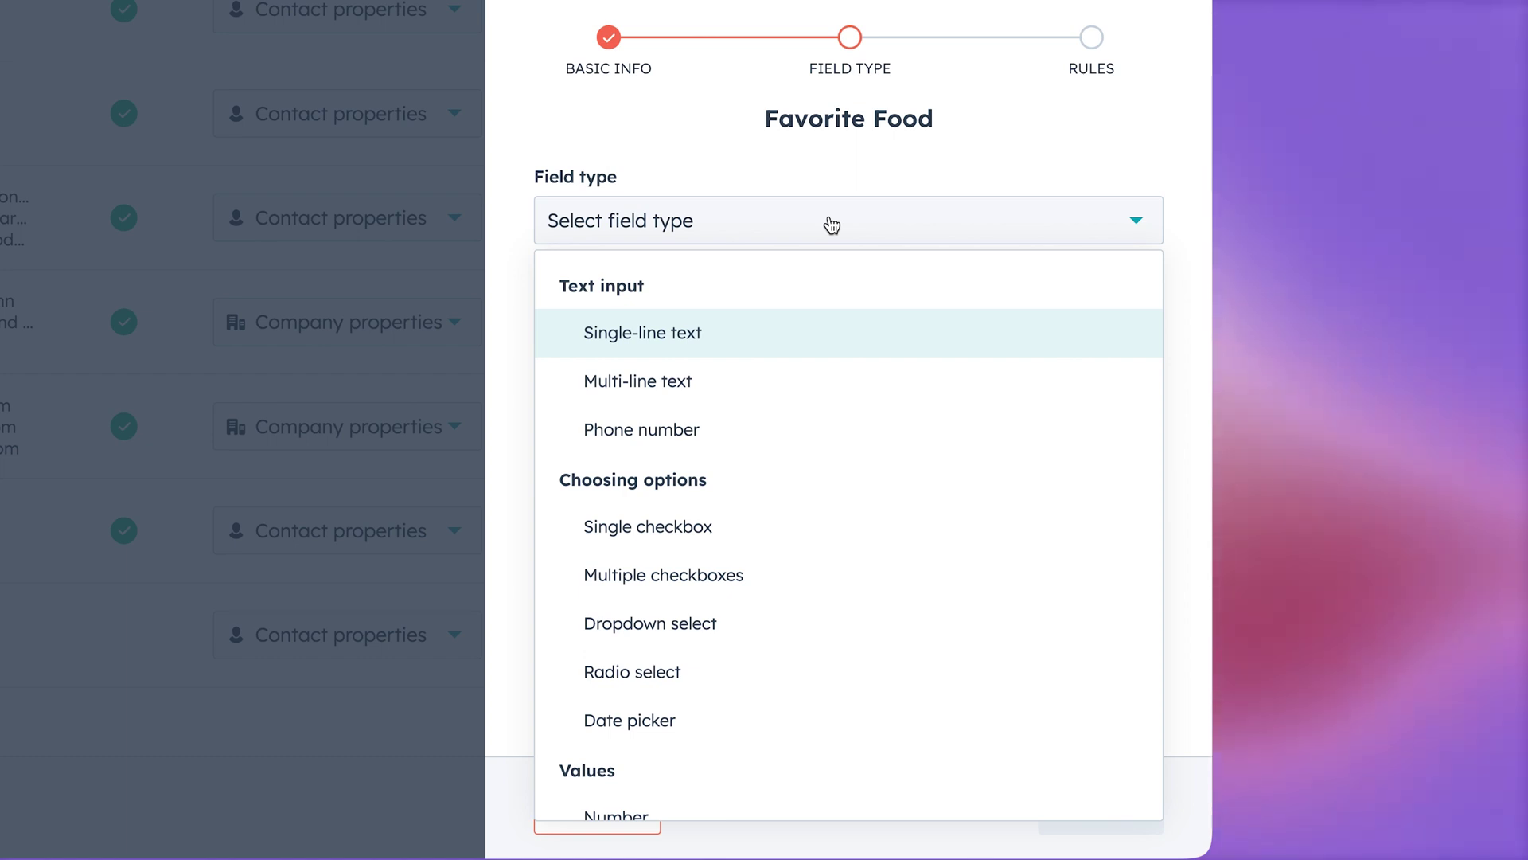
left_click(838, 326)
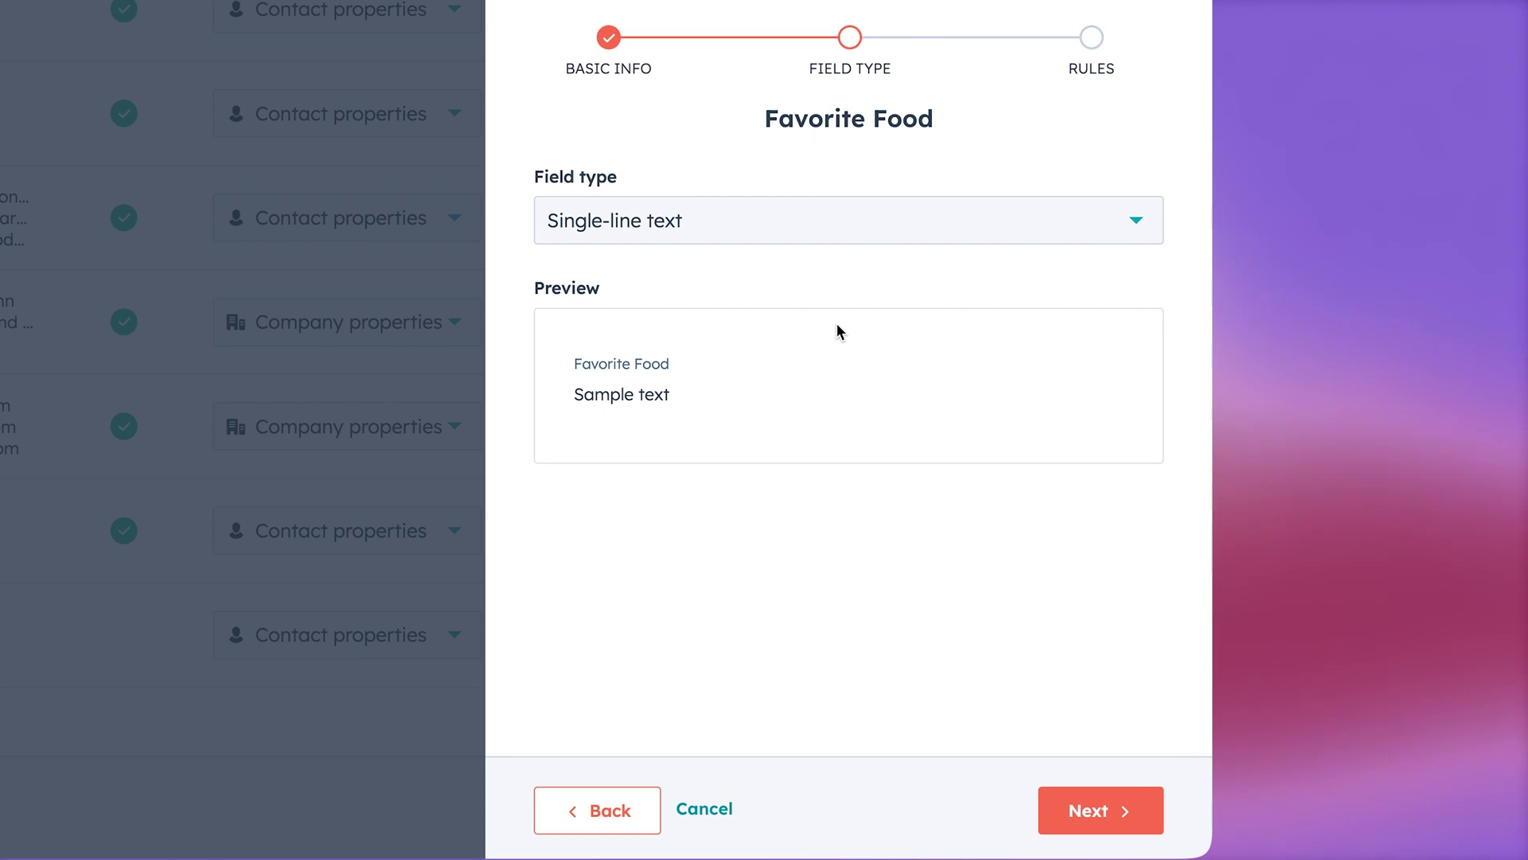
left_click(1140, 813)
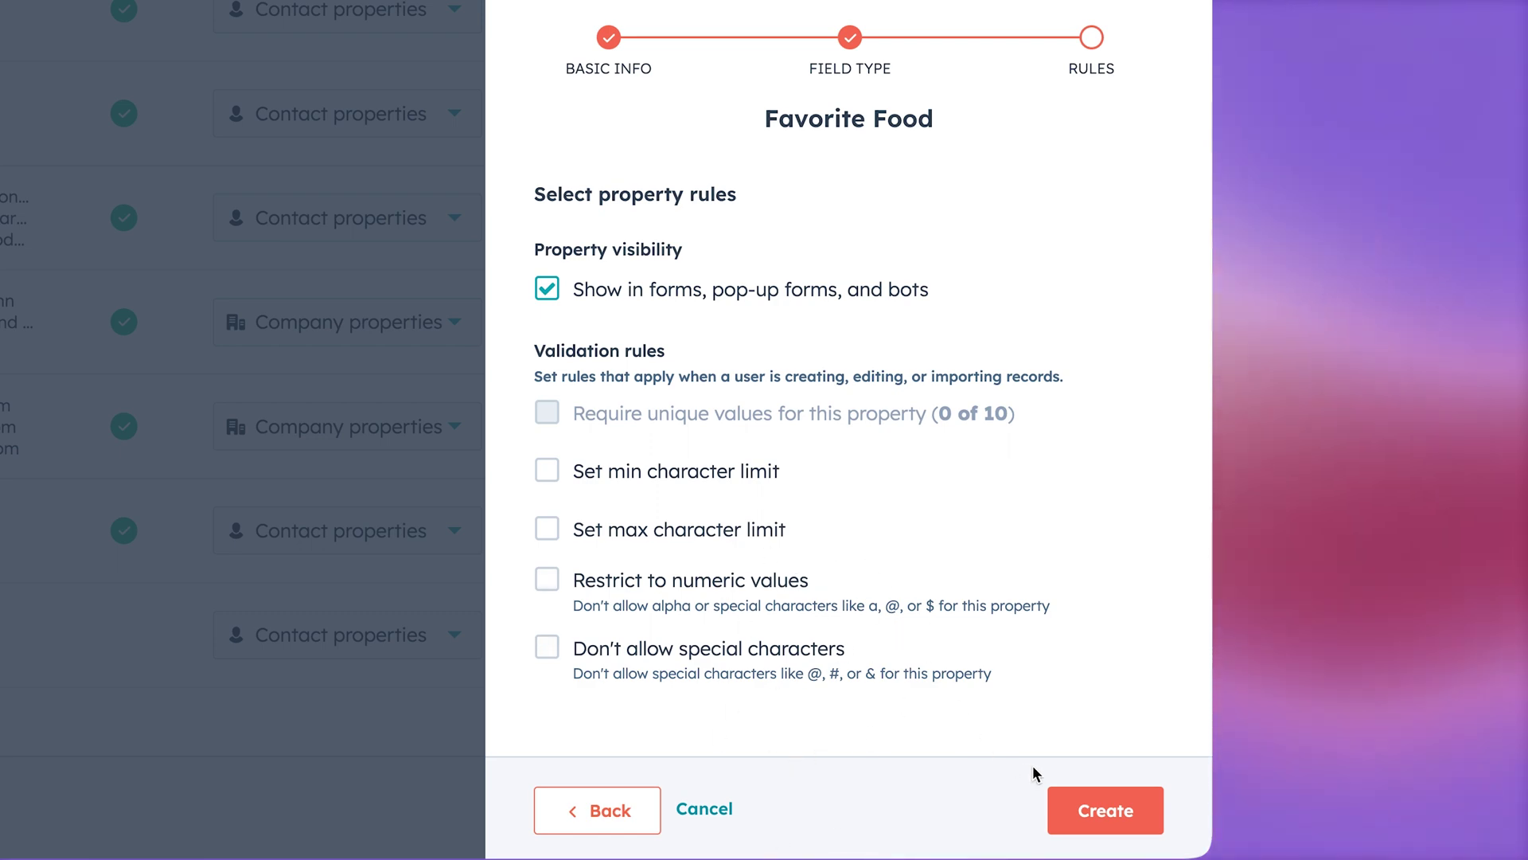
left_click(1089, 803)
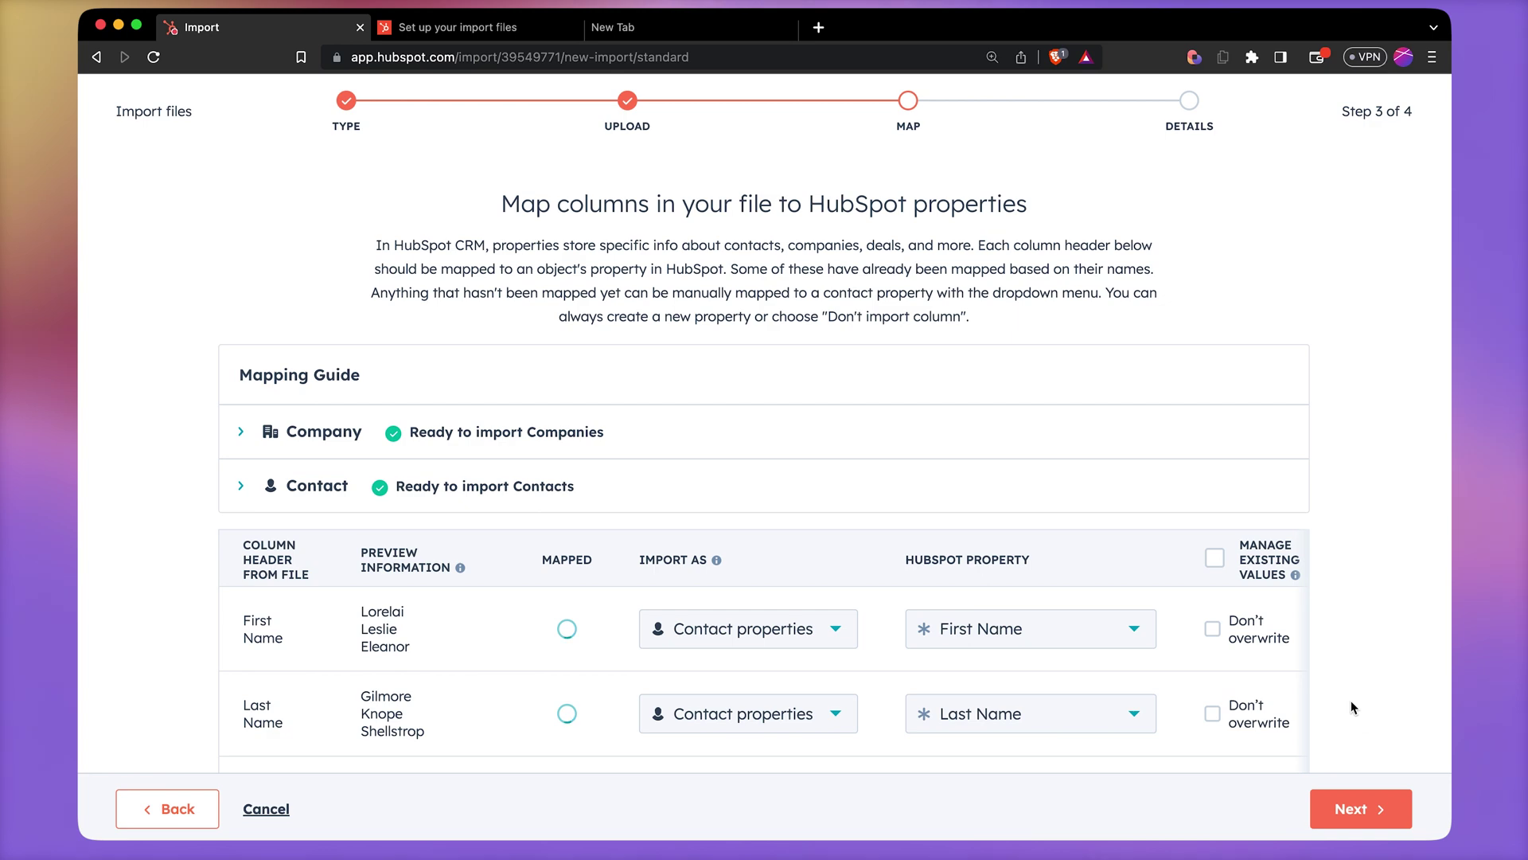
- Continue to the final details, naming the import "Demo Import - Foodies" and agreeing to the contact consent statement
scroll(1077, 634, "down", 5)
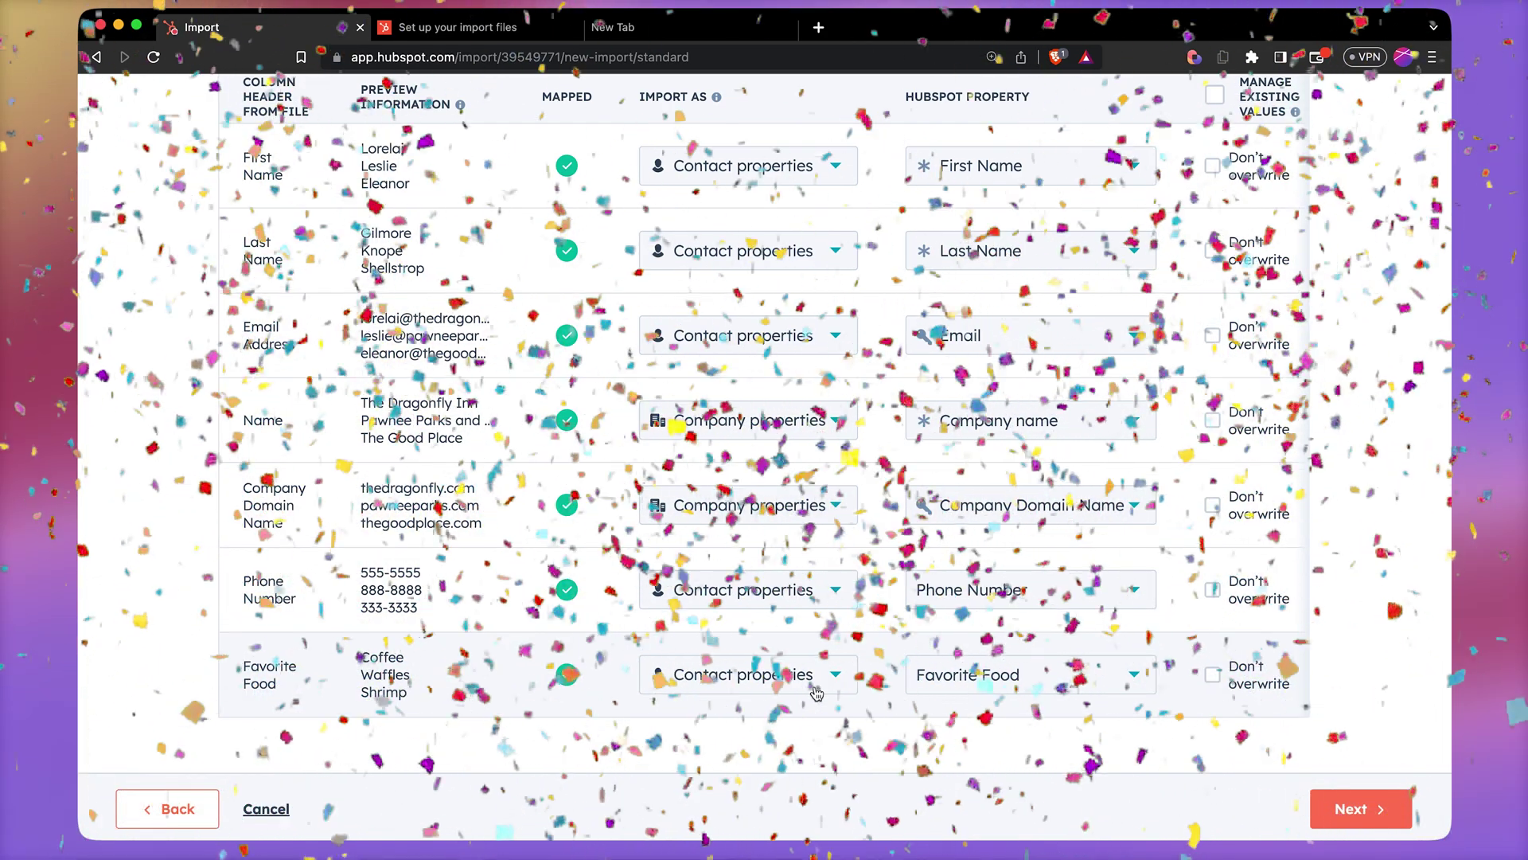
left_click(1333, 822)
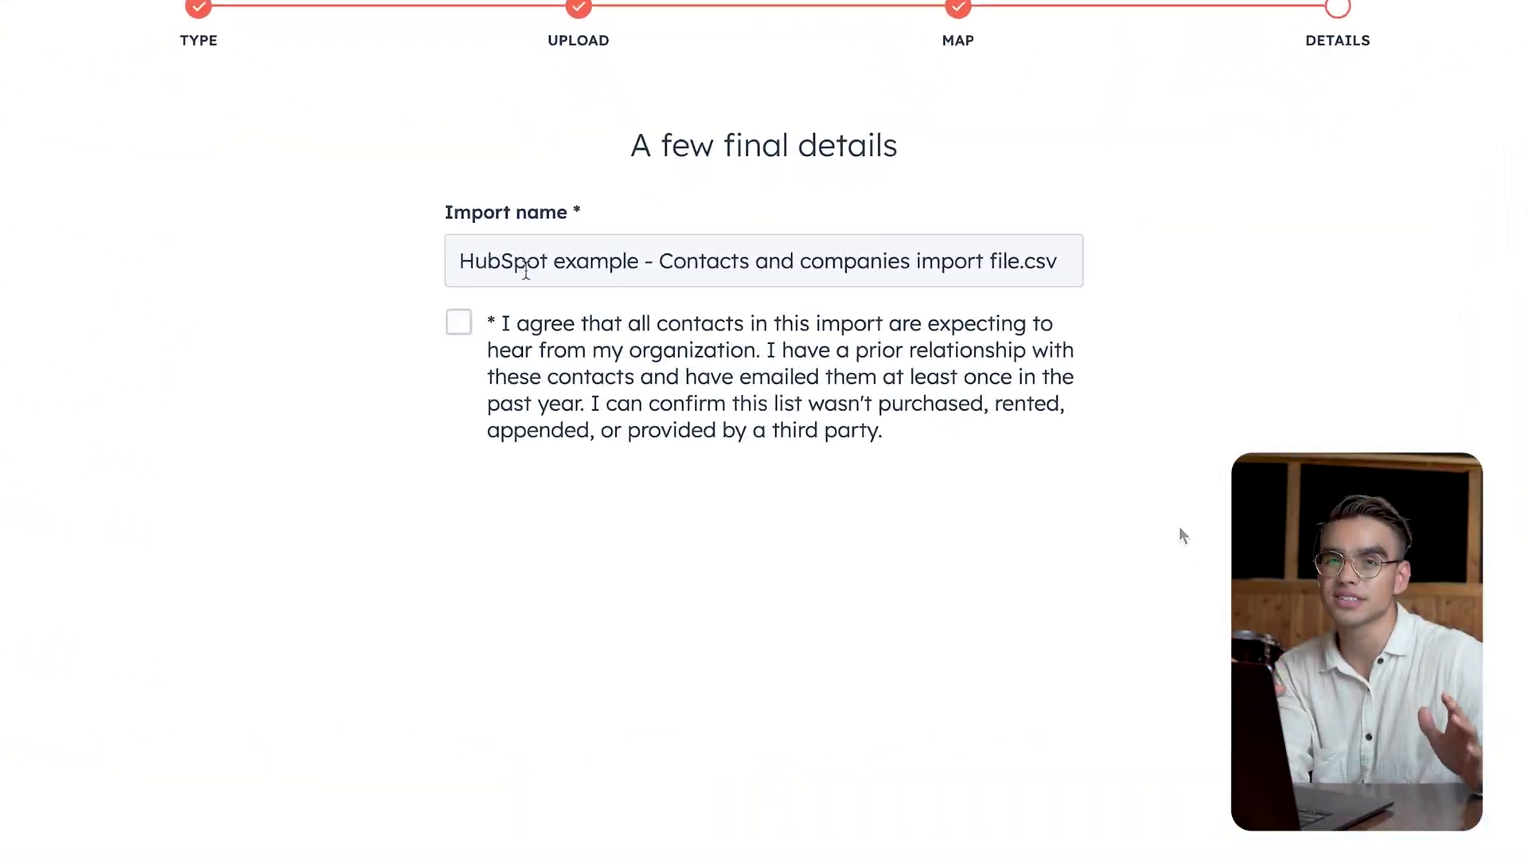
left_click(589, 293)
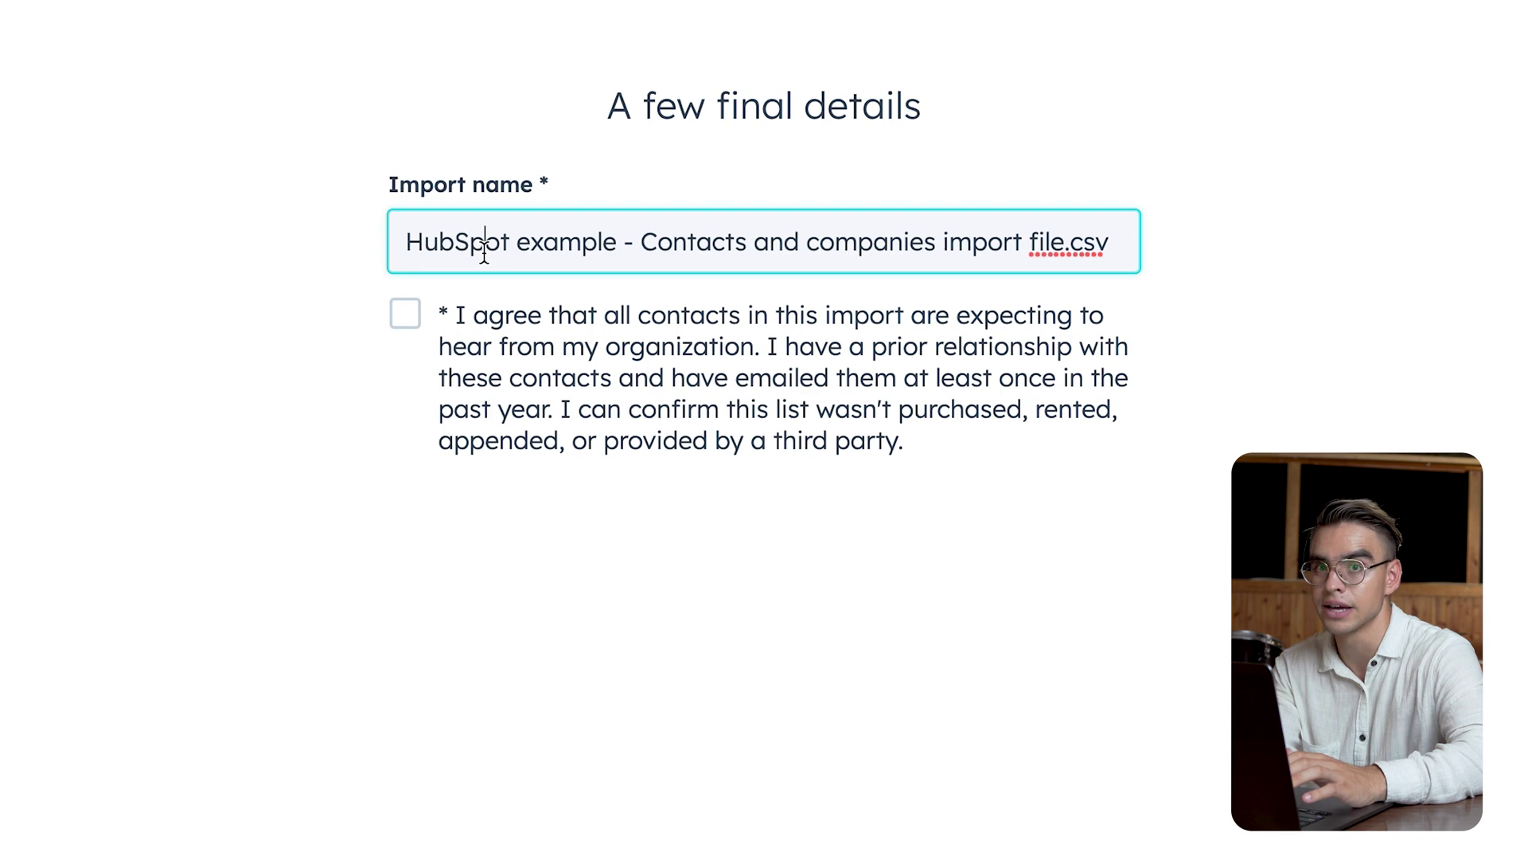
key("ctrl+a")
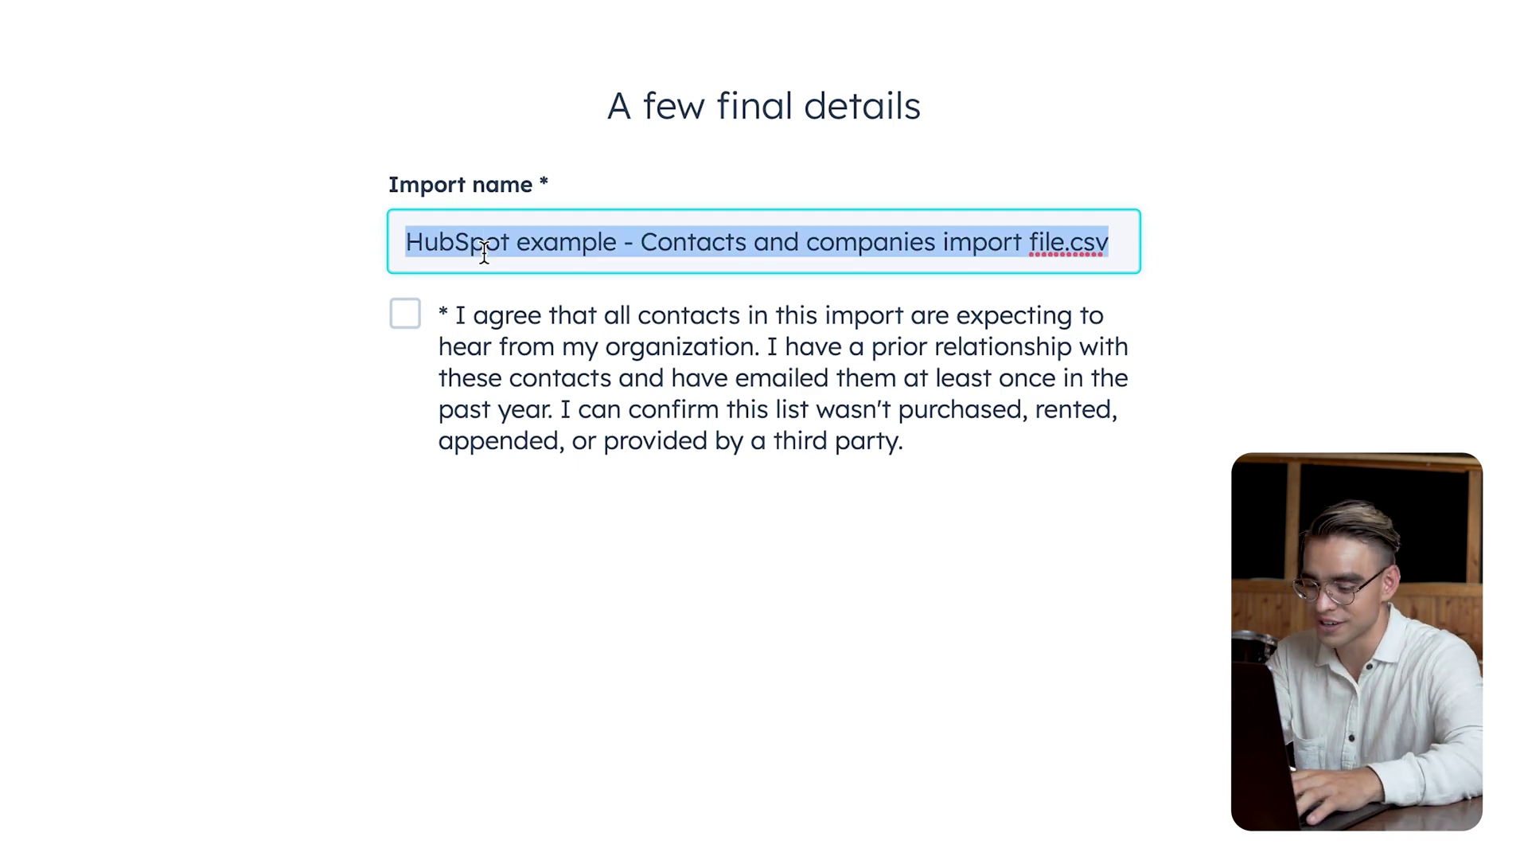
key("BackSpace")
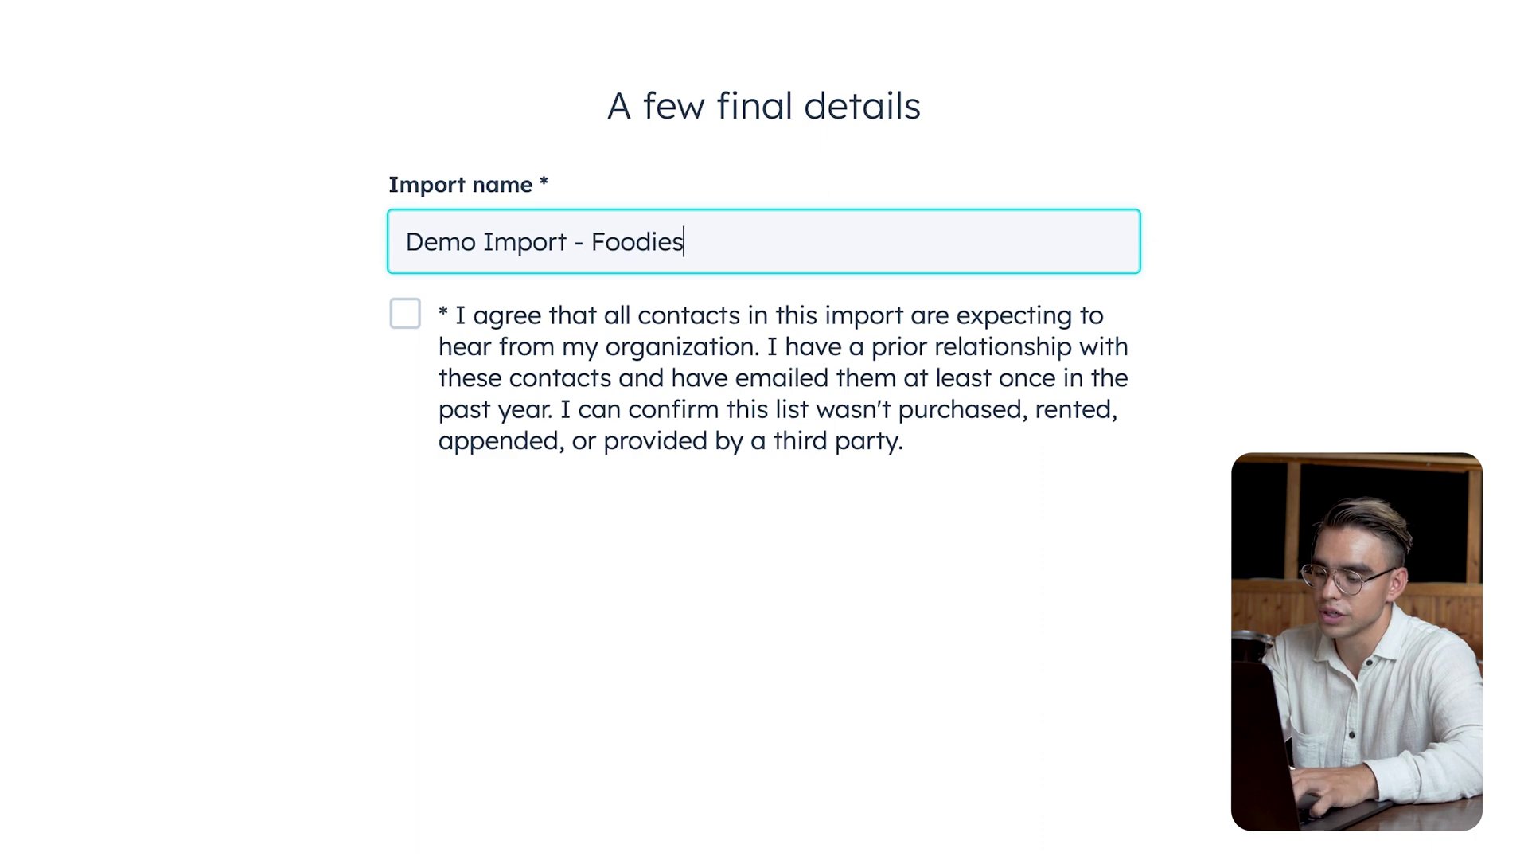
left_click(449, 322)
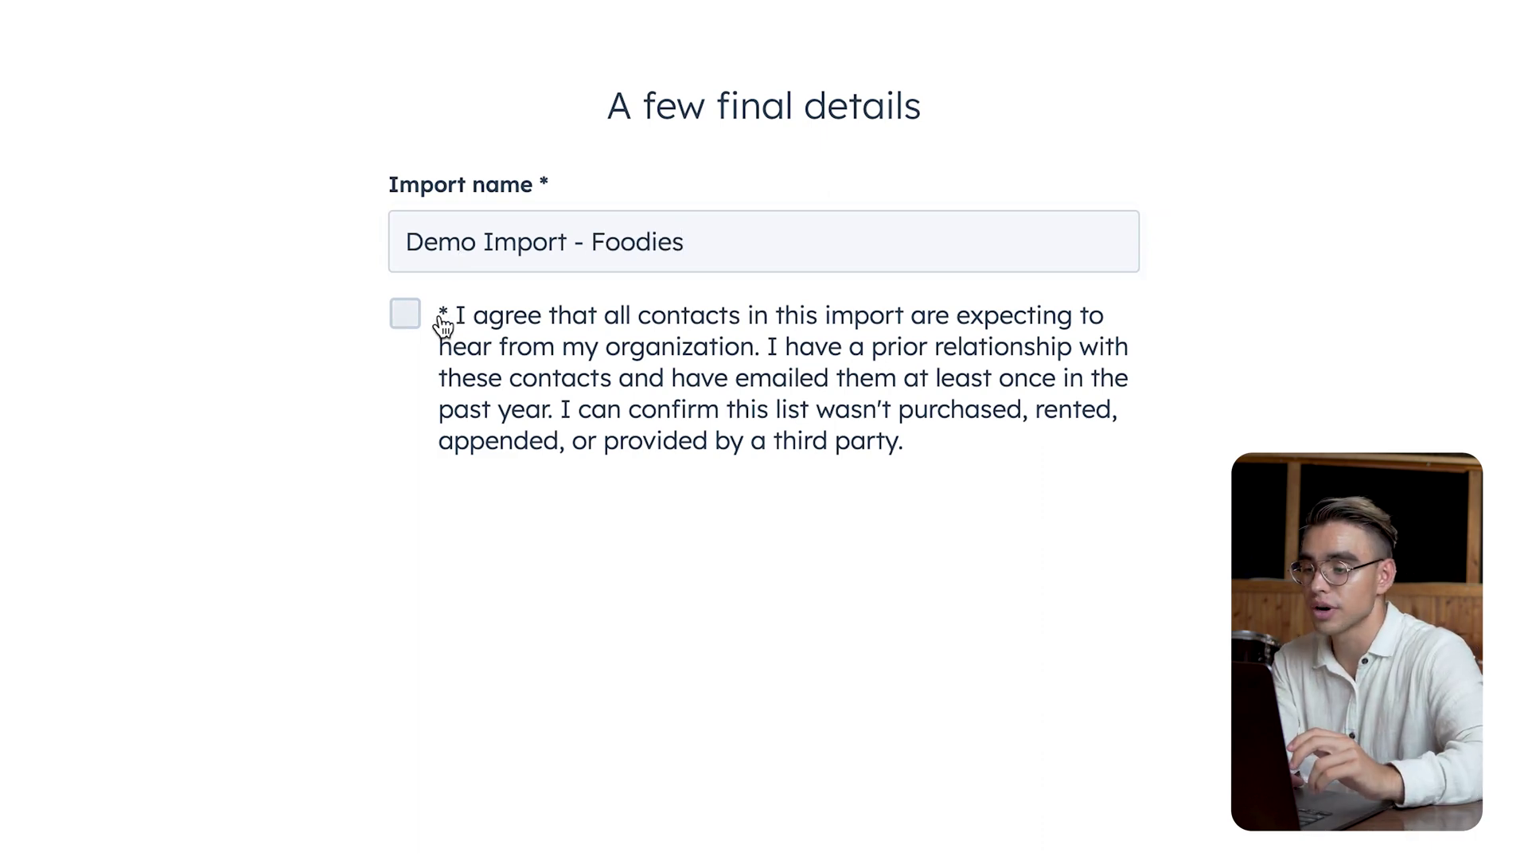
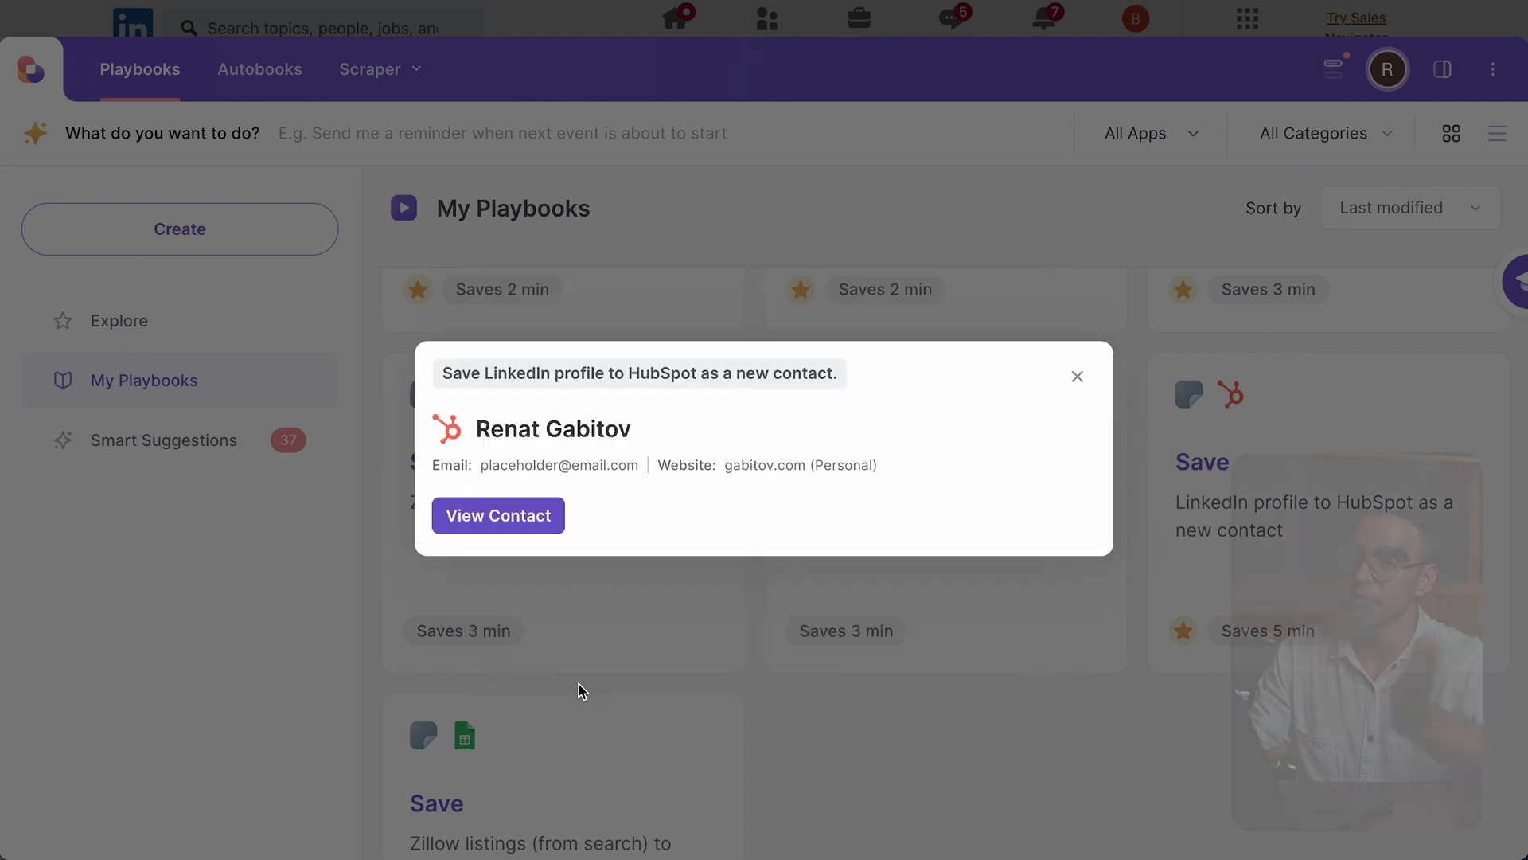
- View the HubSpot contact saved from the LinkedIn profile
left_click(496, 530)
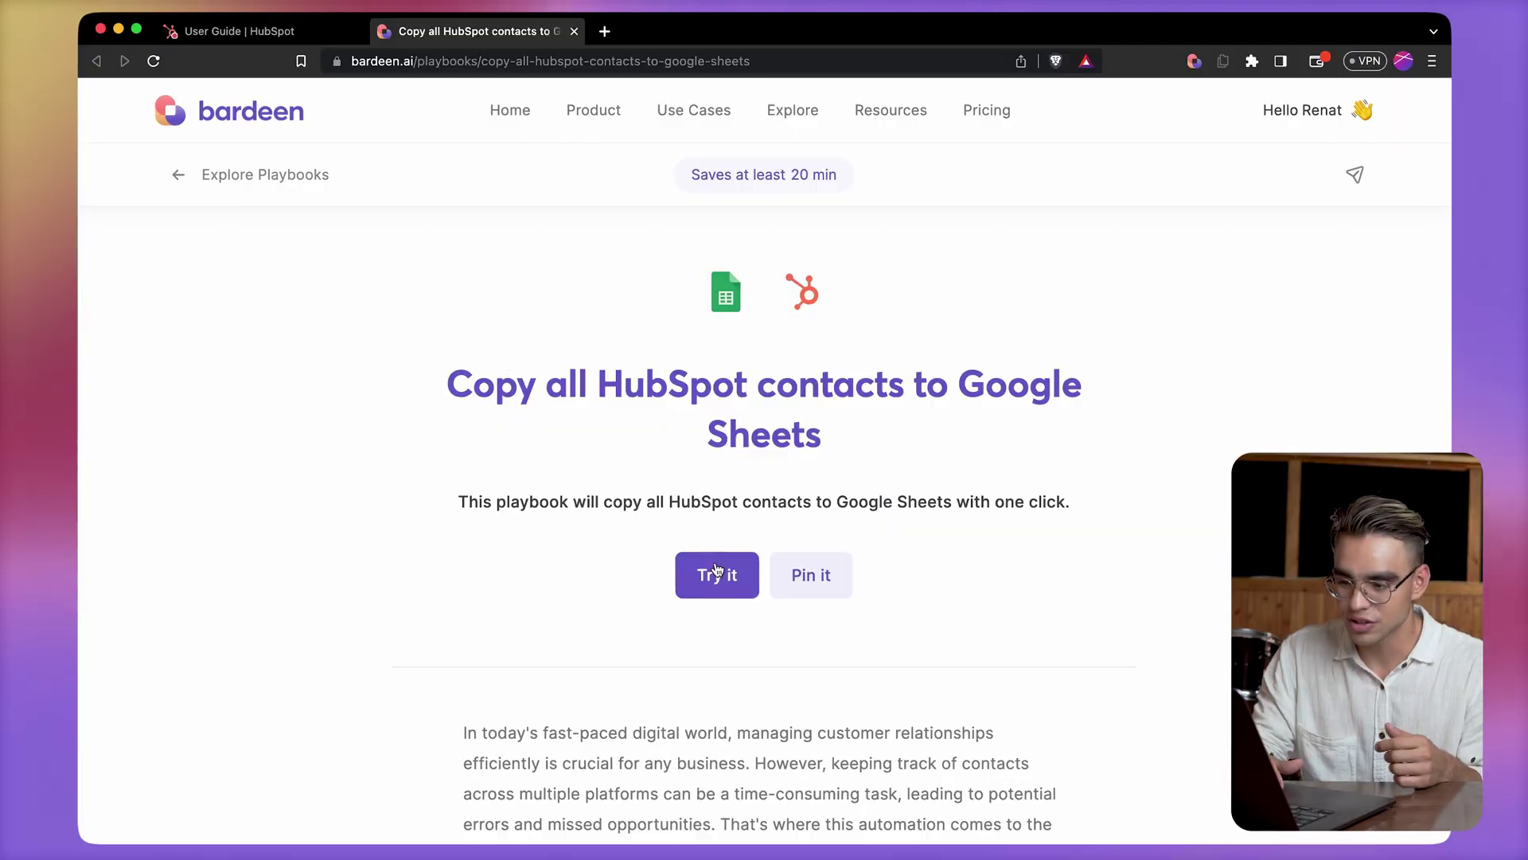
- Run the Bardeen playbook "Copy all HubSpot contacts to Google Sheets" with a newly created Google Sheet named "Hubspot Contacts"
left_click(722, 571)
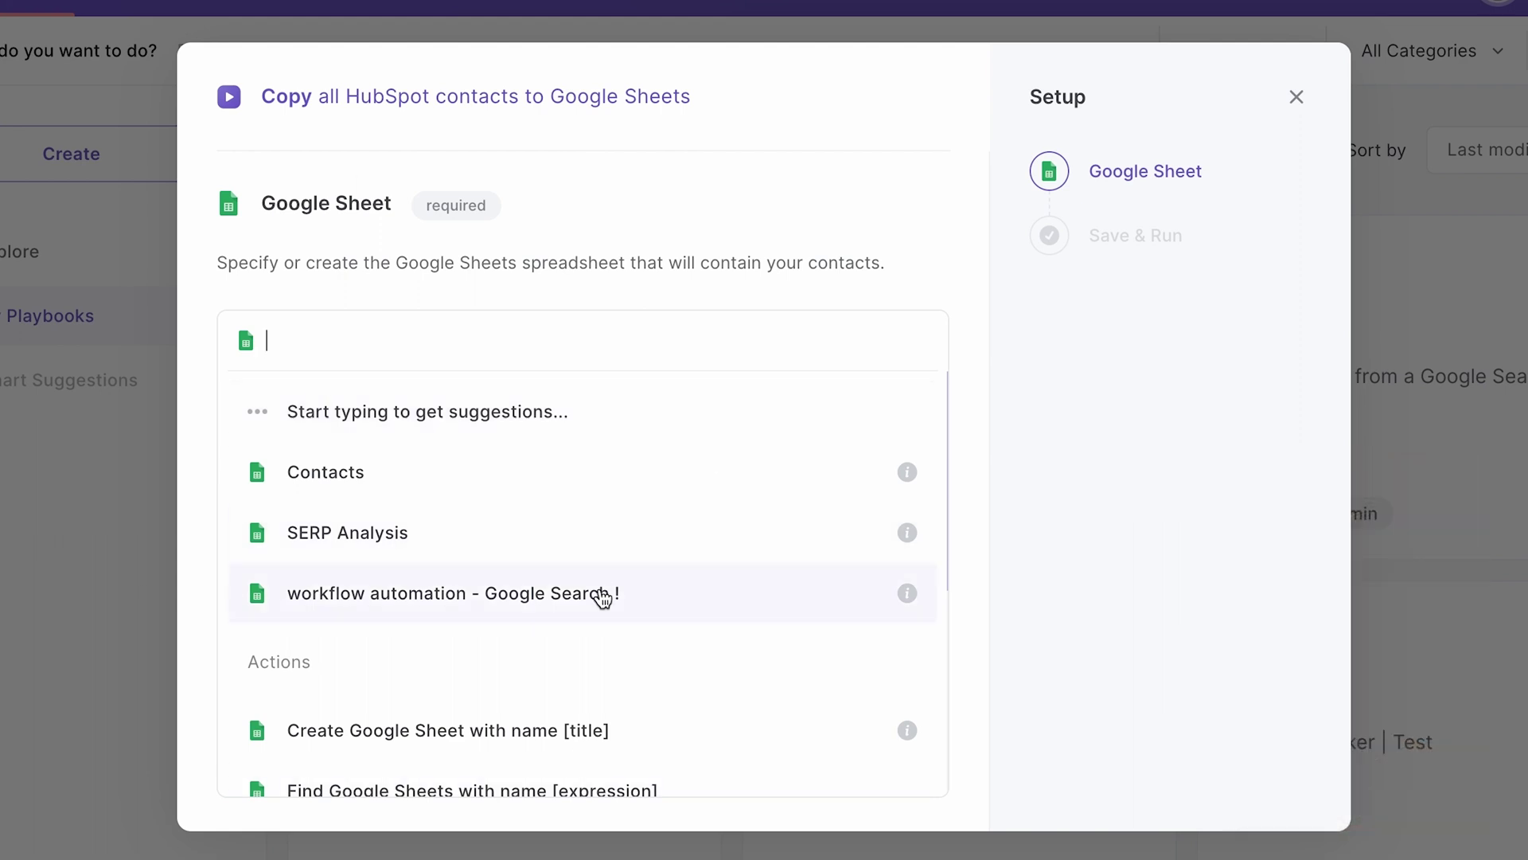
left_click(706, 725)
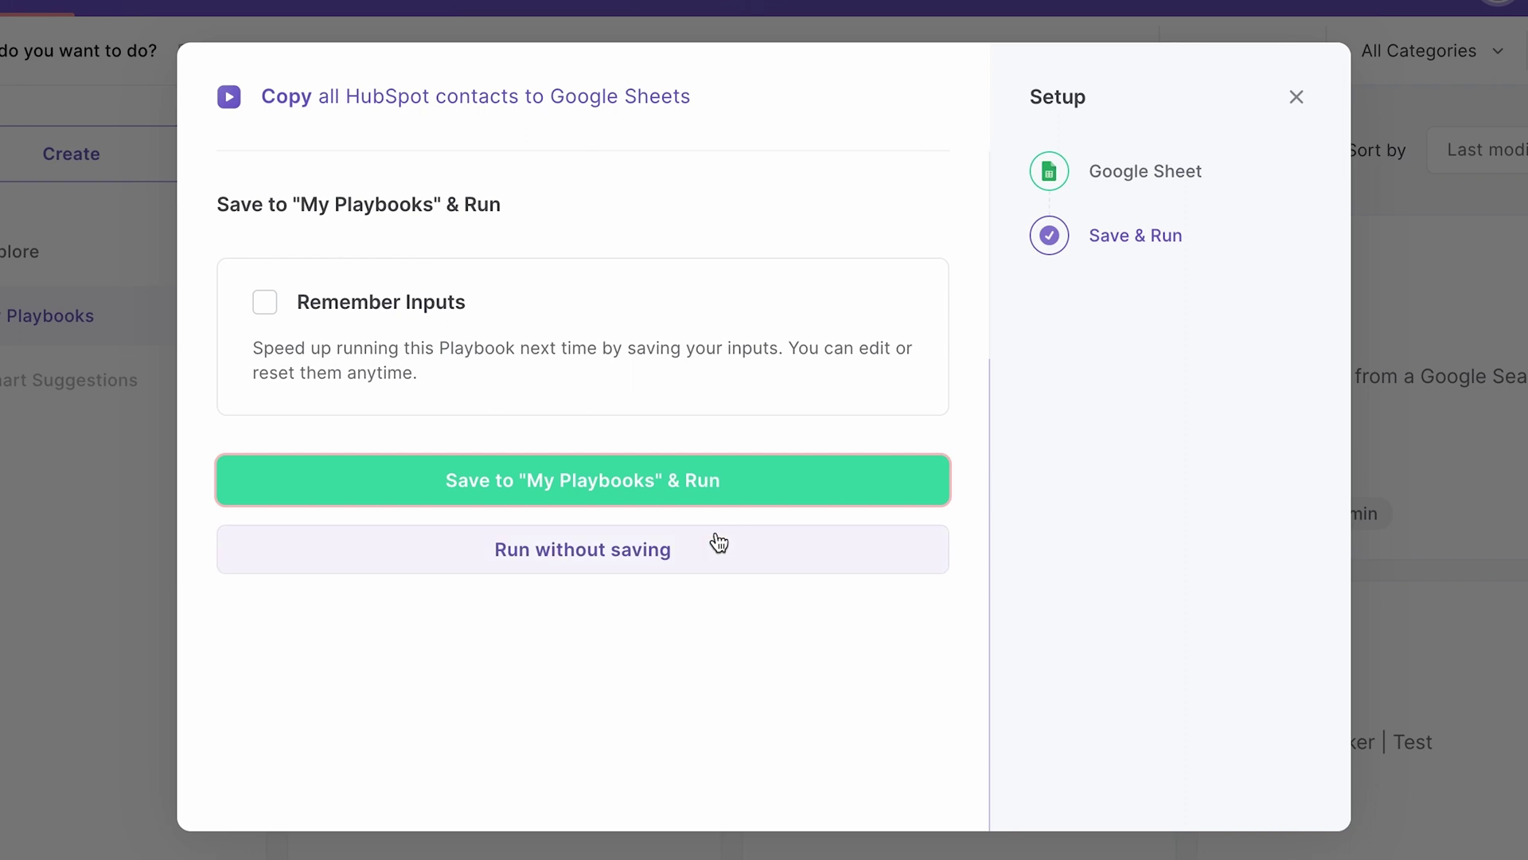
left_click(704, 506)
left_click(763, 532)
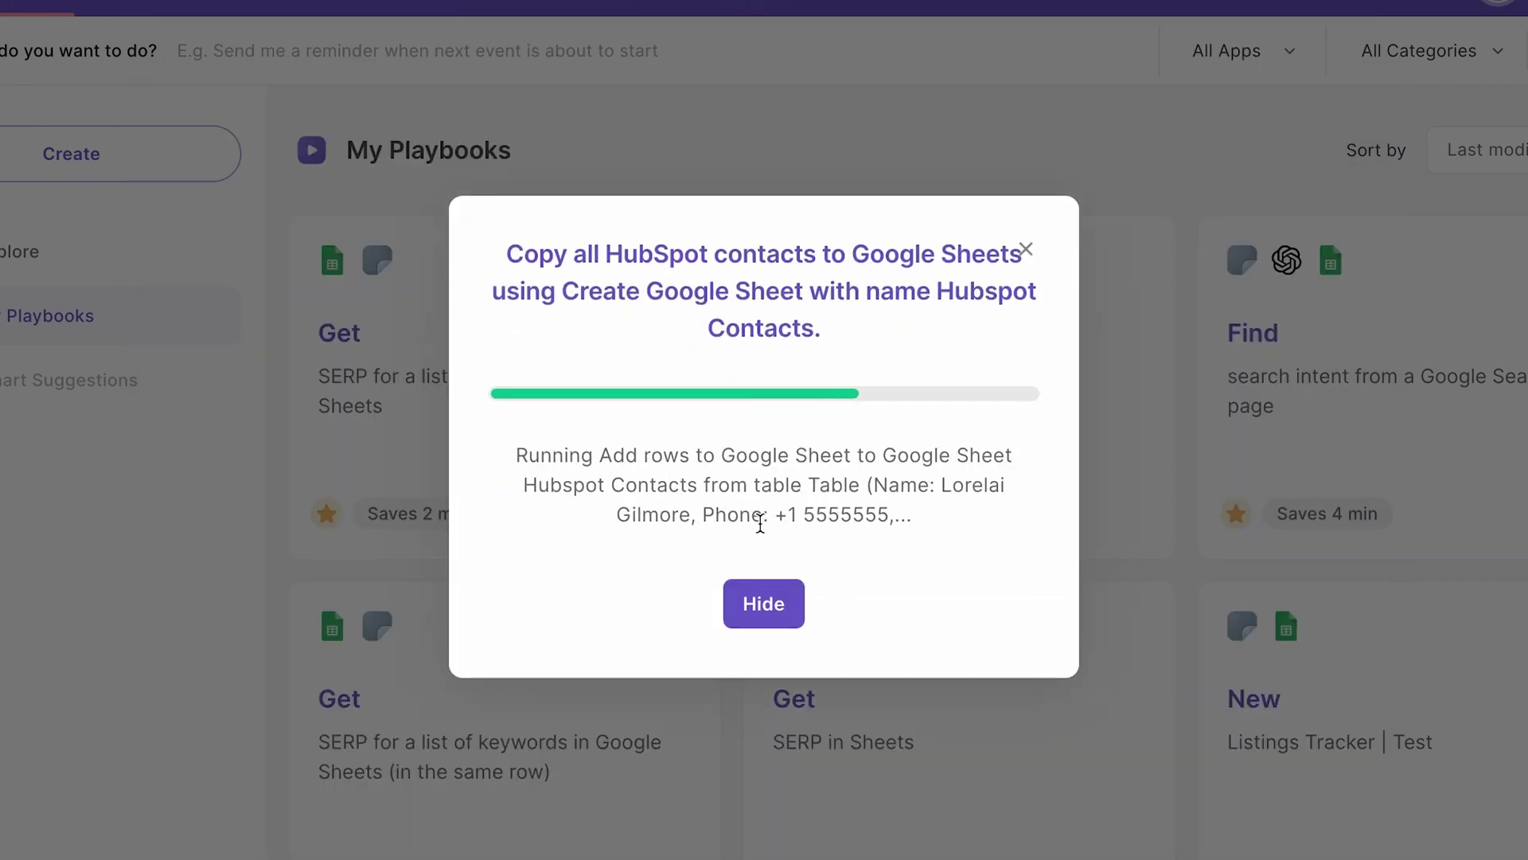
left_click(450, 512)
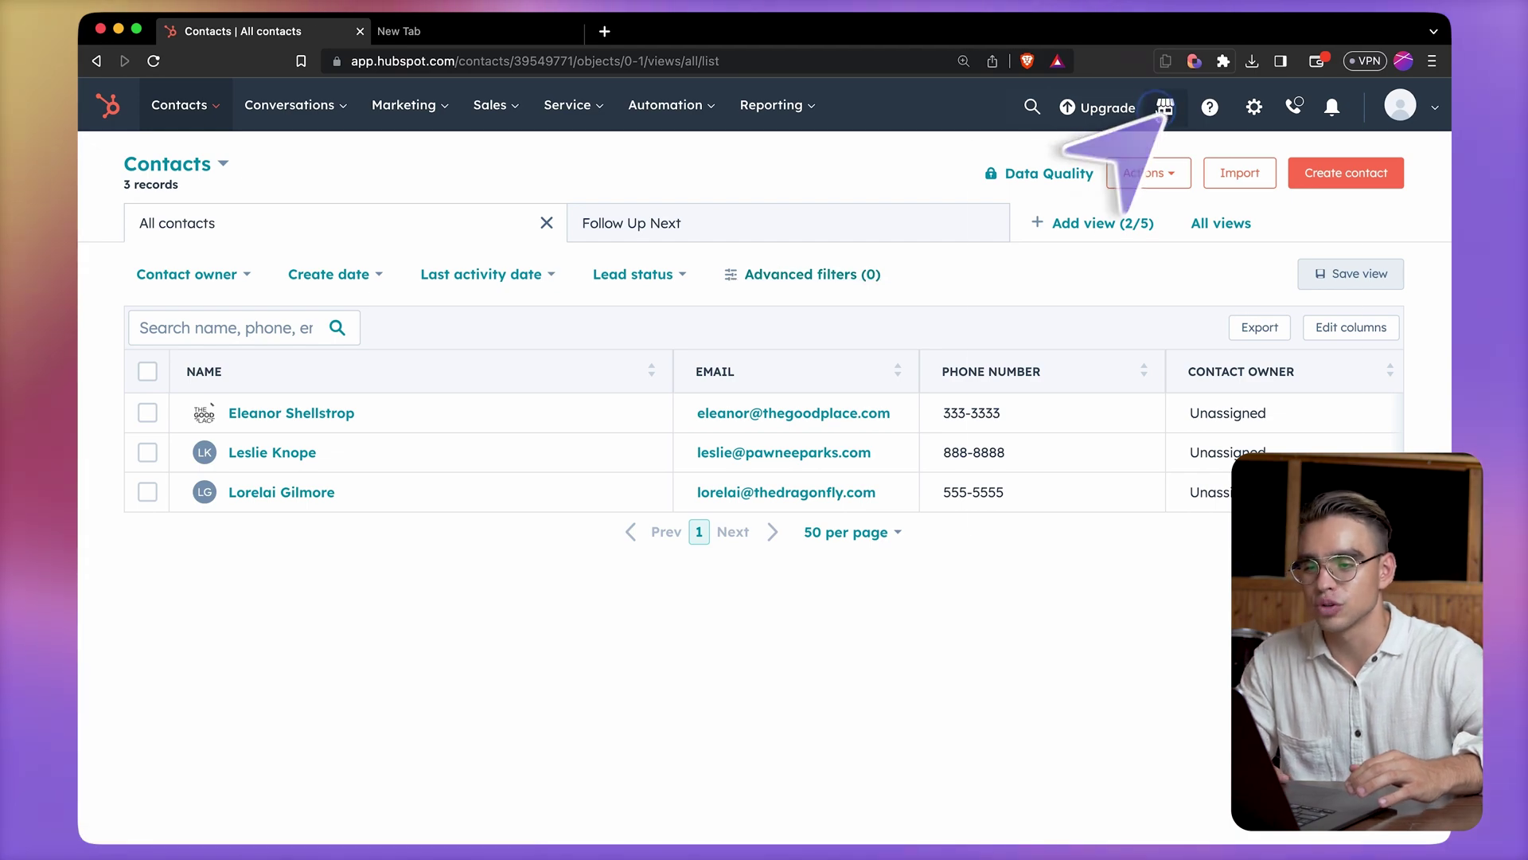
- Open the HubSpot App Marketplace and display the Data Sync Apps by HubSpot collection
left_click(1136, 130)
left_click(1138, 227)
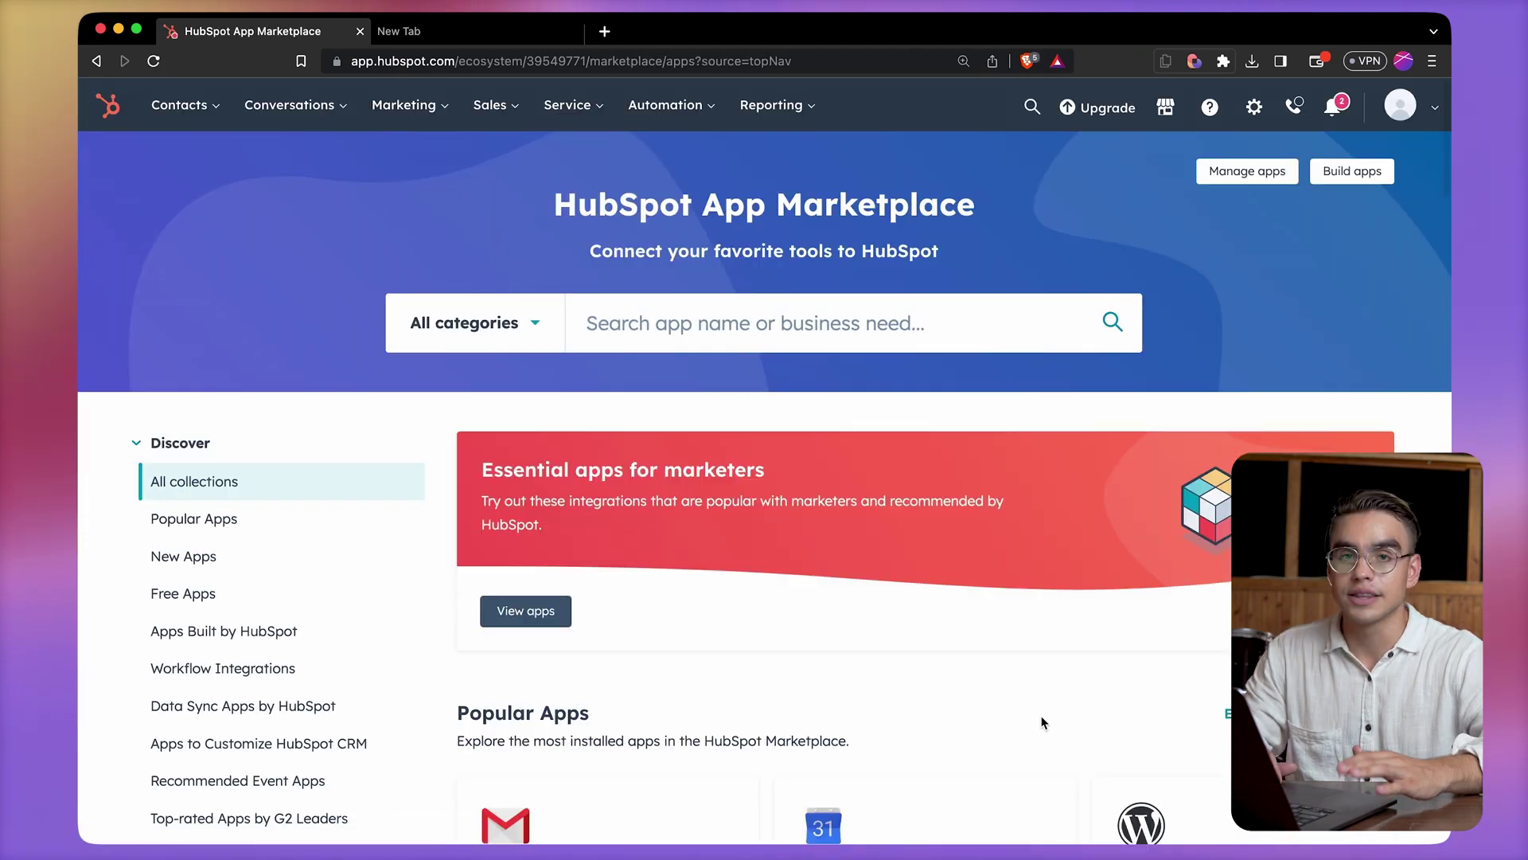
scroll(1044, 721, "down", 5)
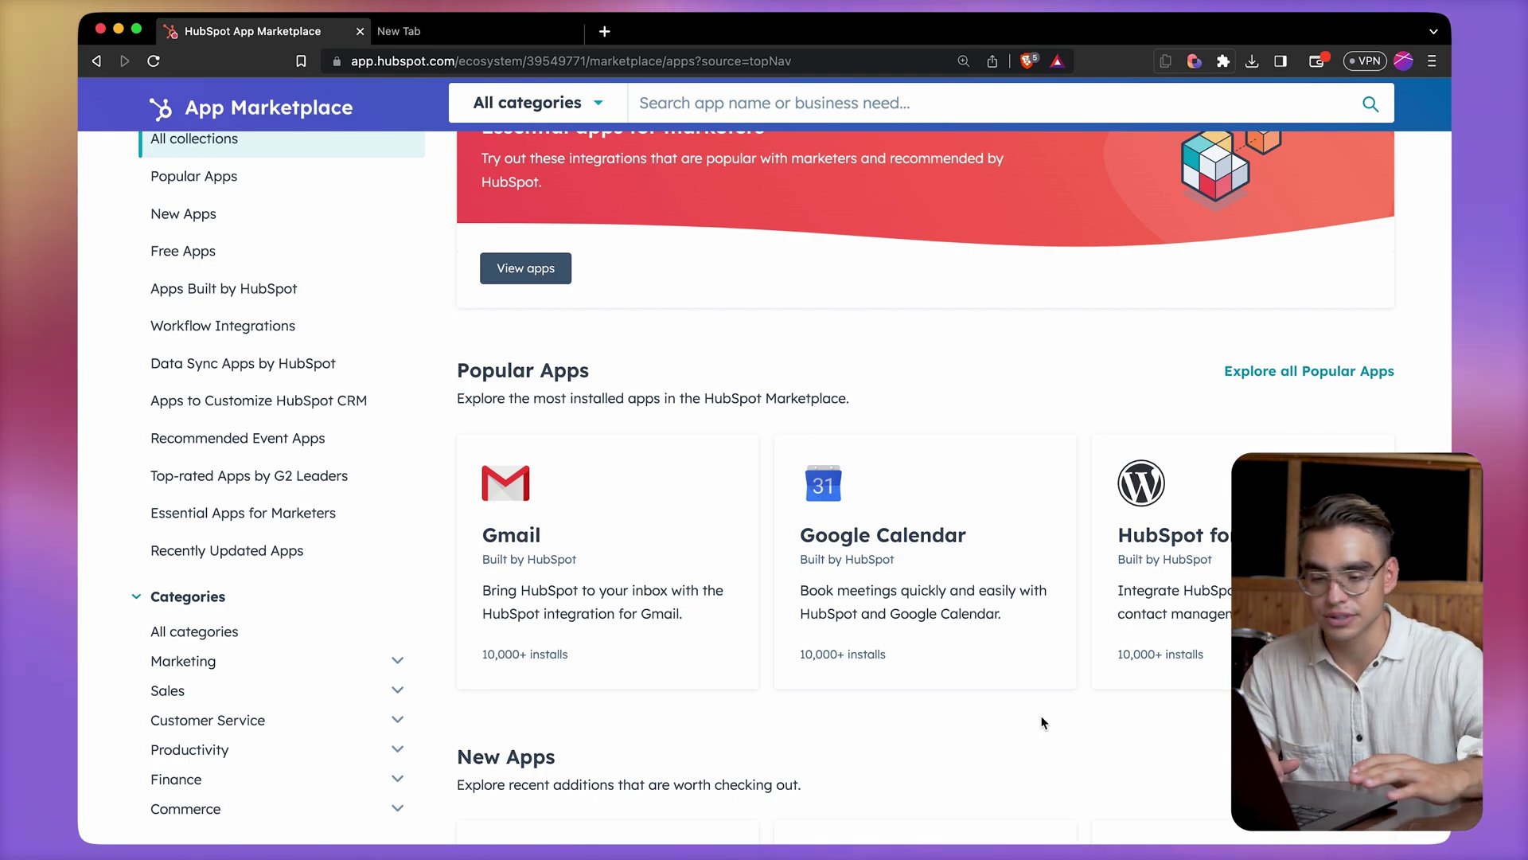
scroll(1043, 722, "down", 6)
scroll(1044, 722, "down", 15)
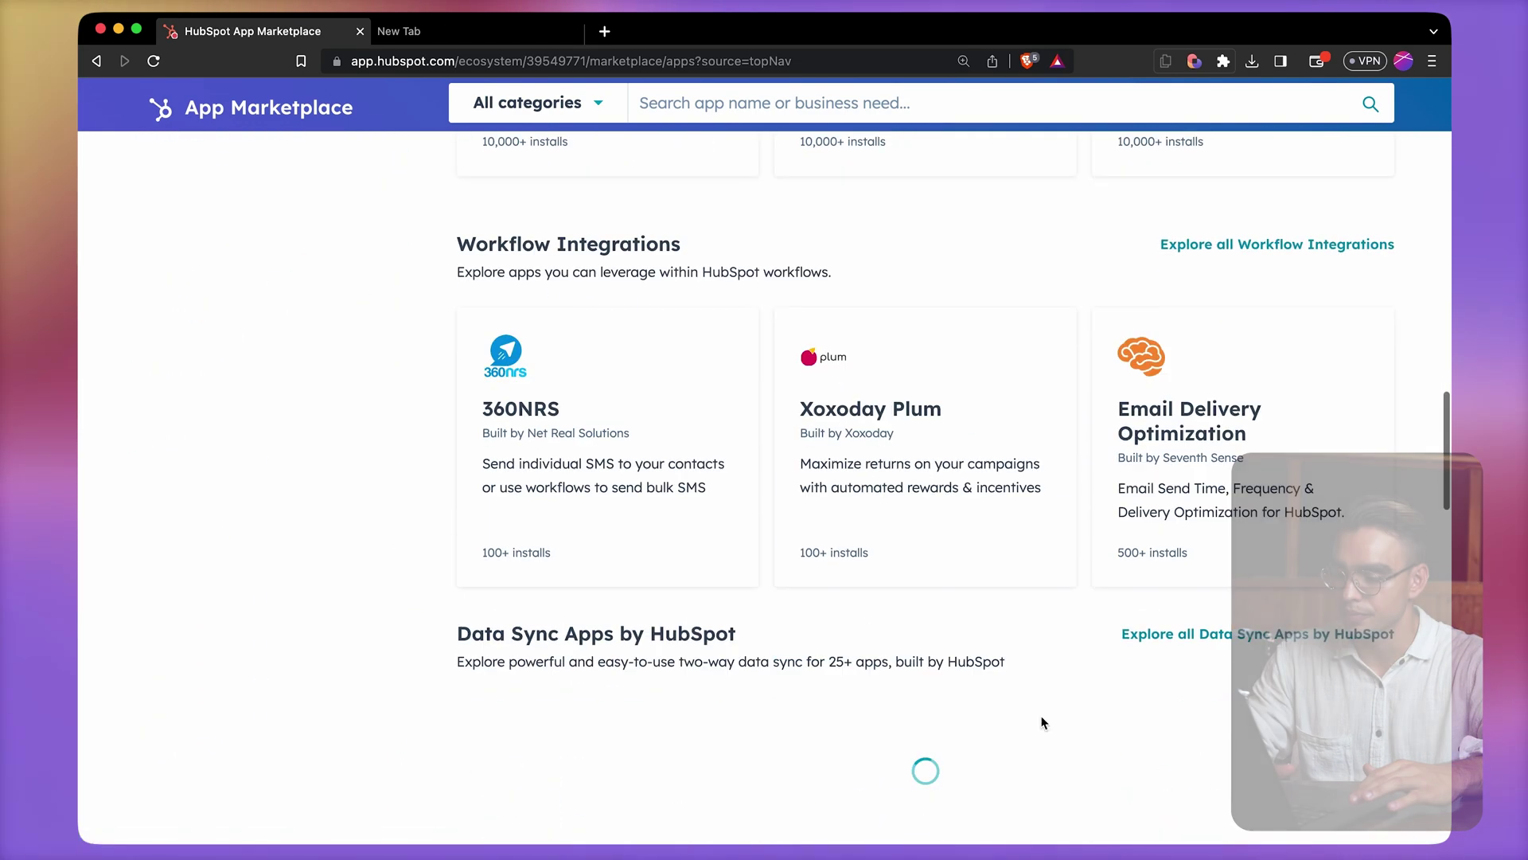
scroll(400, 542, "up", 20)
left_click(340, 572)
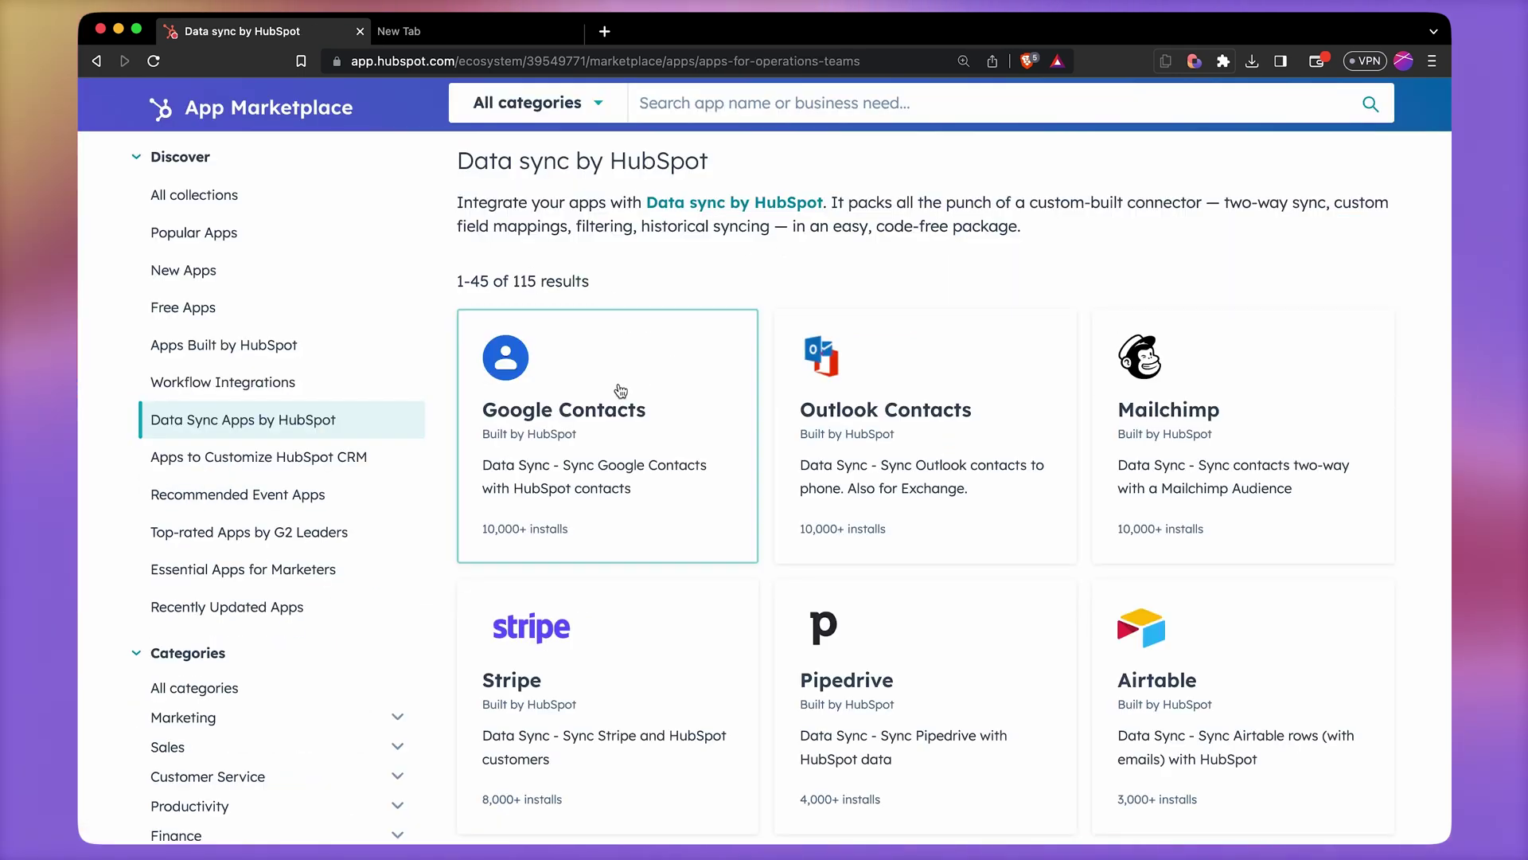
- Find the Airtable app among the data sync apps, install it and start connecting the Airtable account
scroll(672, 525, "down", 2)
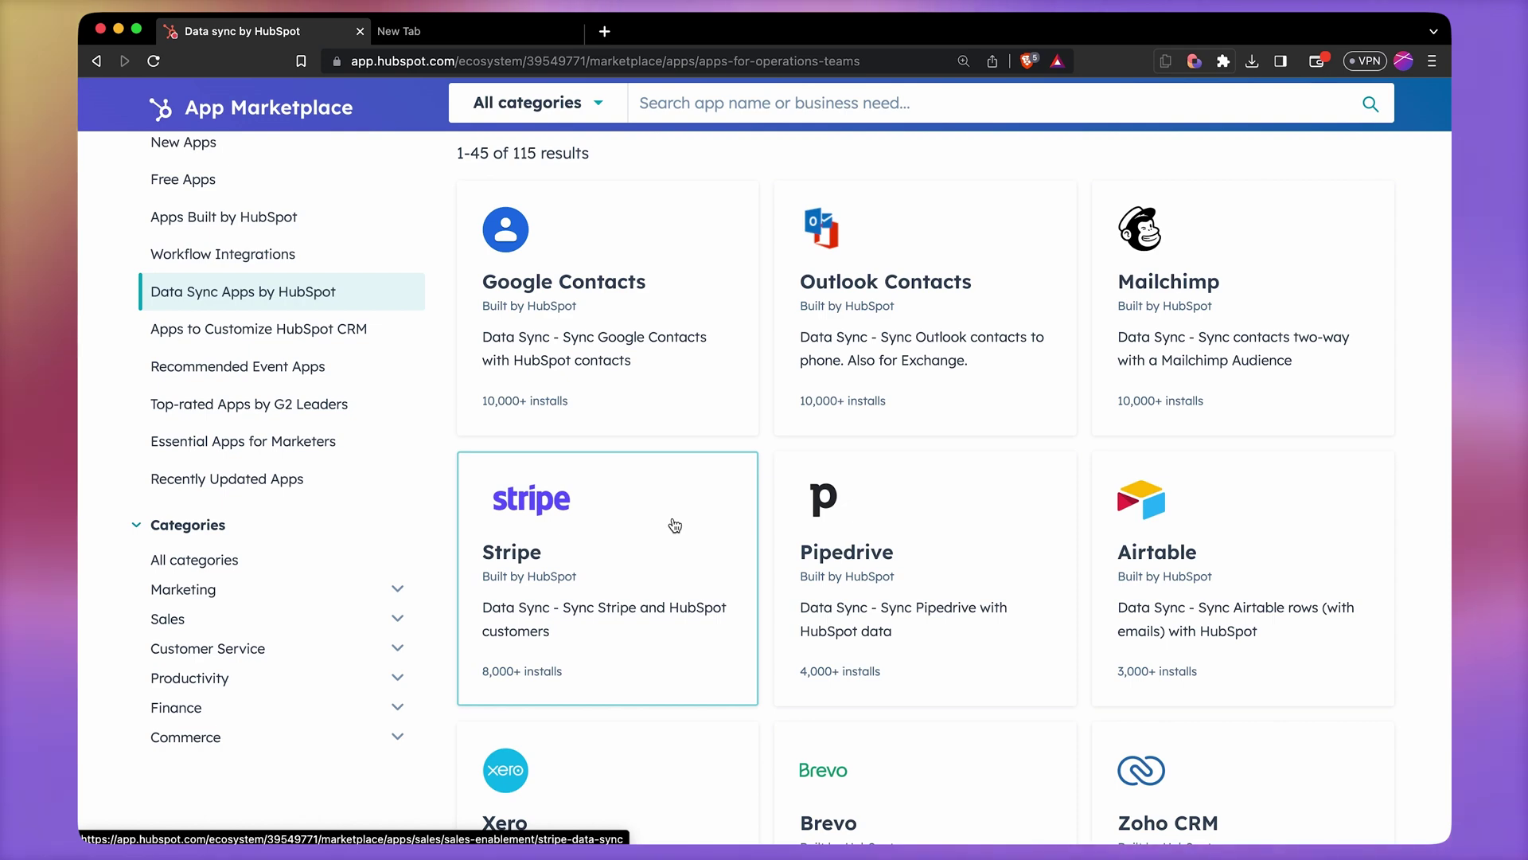
scroll(675, 525, "down", 1)
scroll(675, 525, "up", 1)
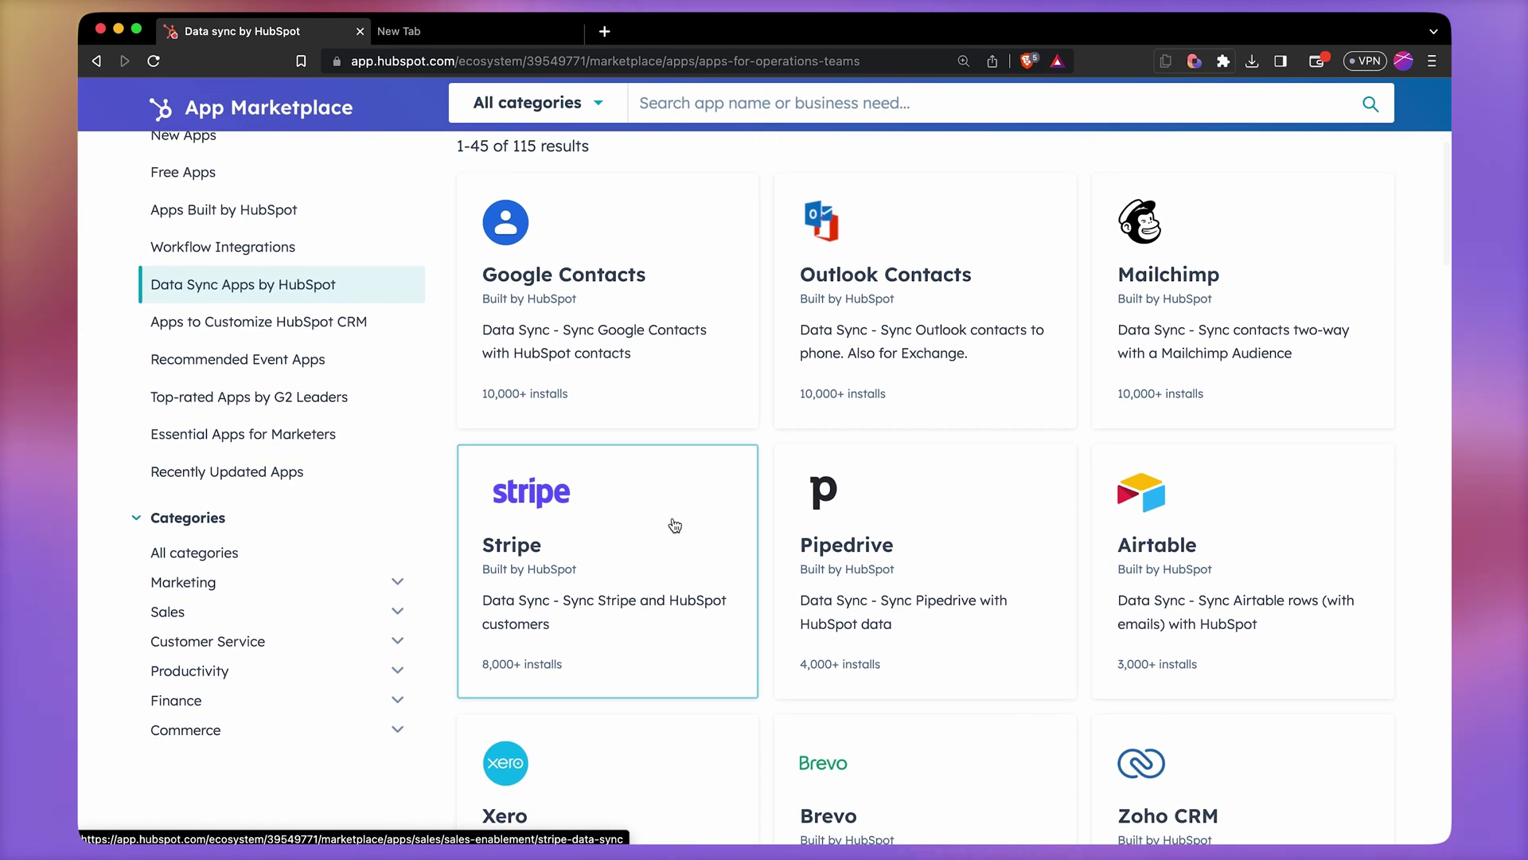
scroll(1194, 517, "down", 1)
left_click(1296, 497)
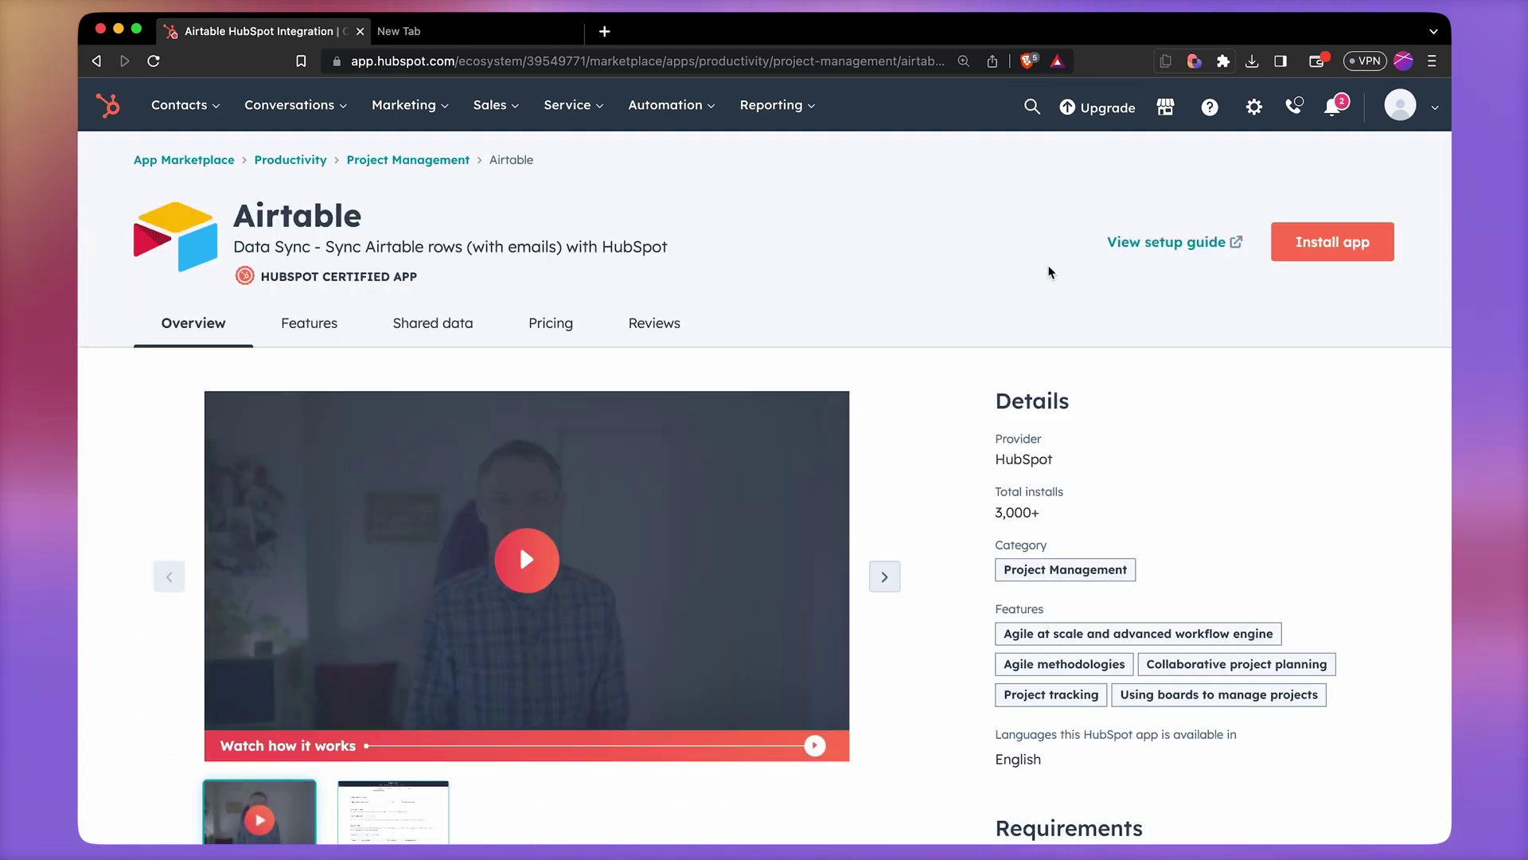
left_click(1290, 244)
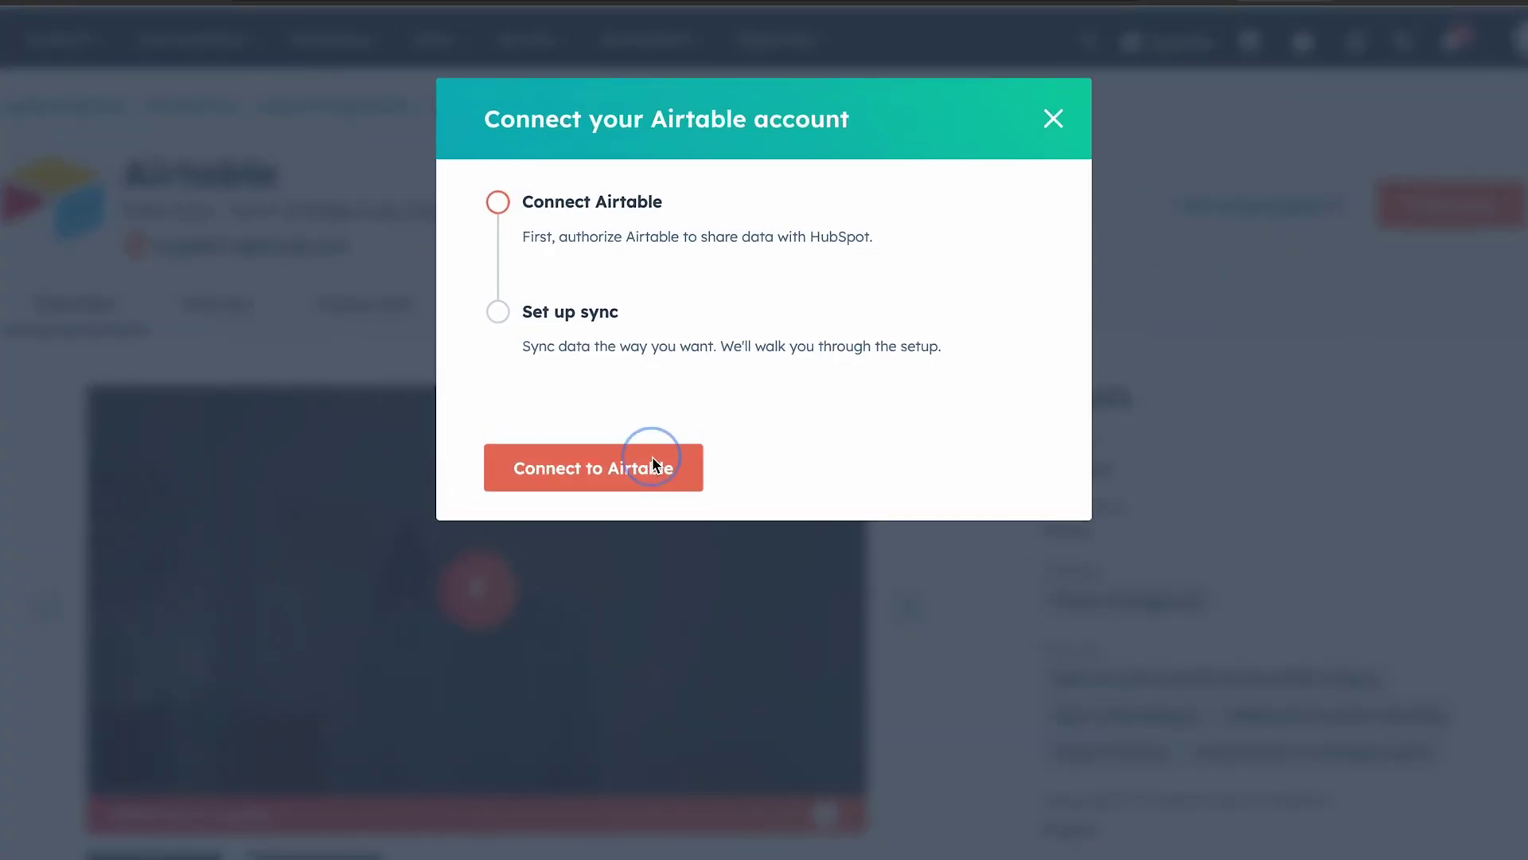
left_click(651, 460)
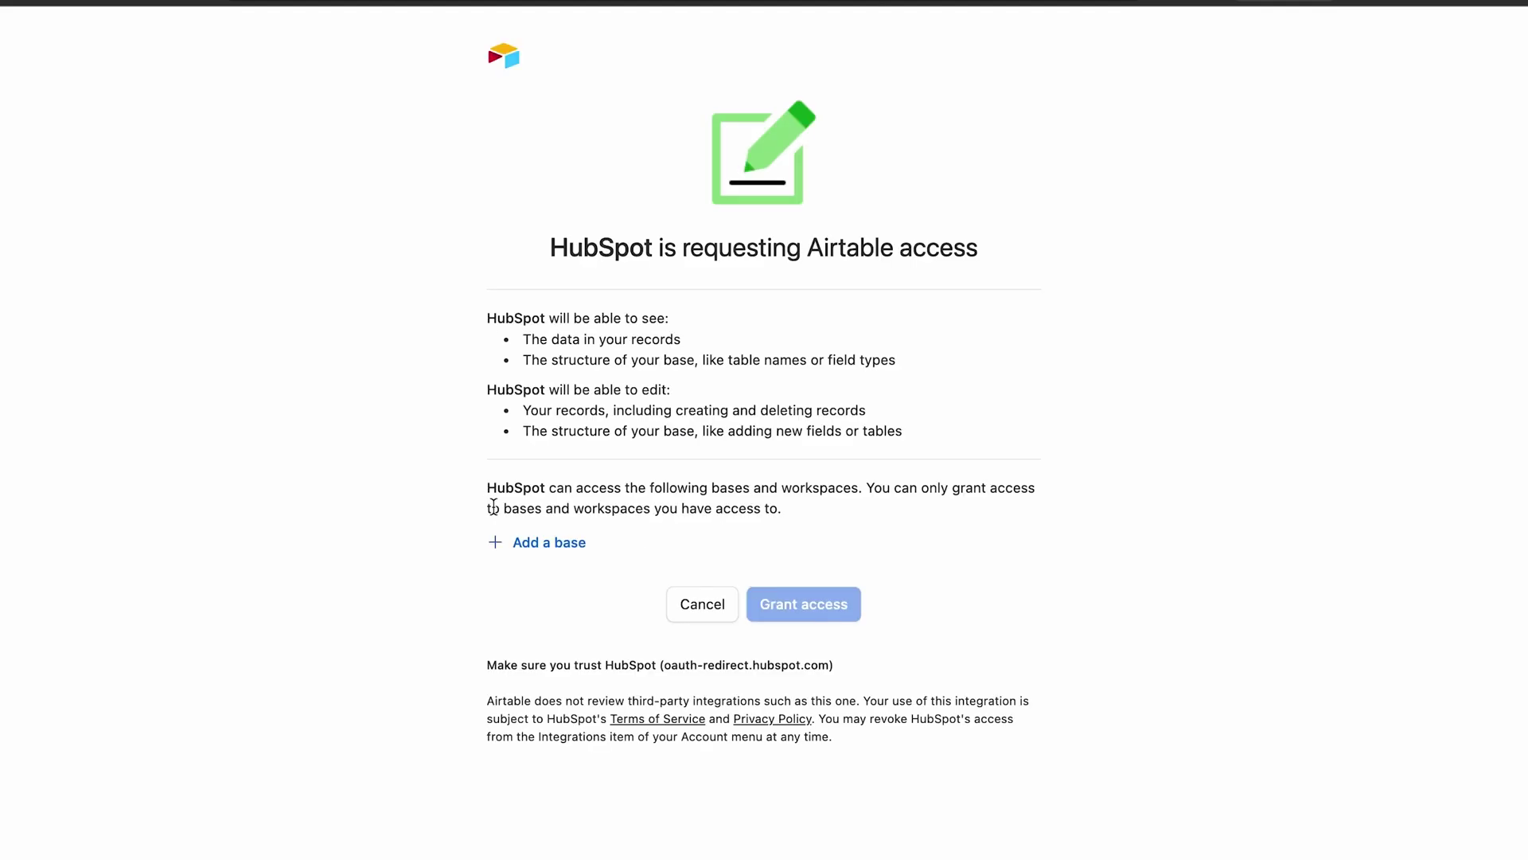
- Grant HubSpot access to all current and future bases in all current and future Airtable workspaces
left_click(551, 543)
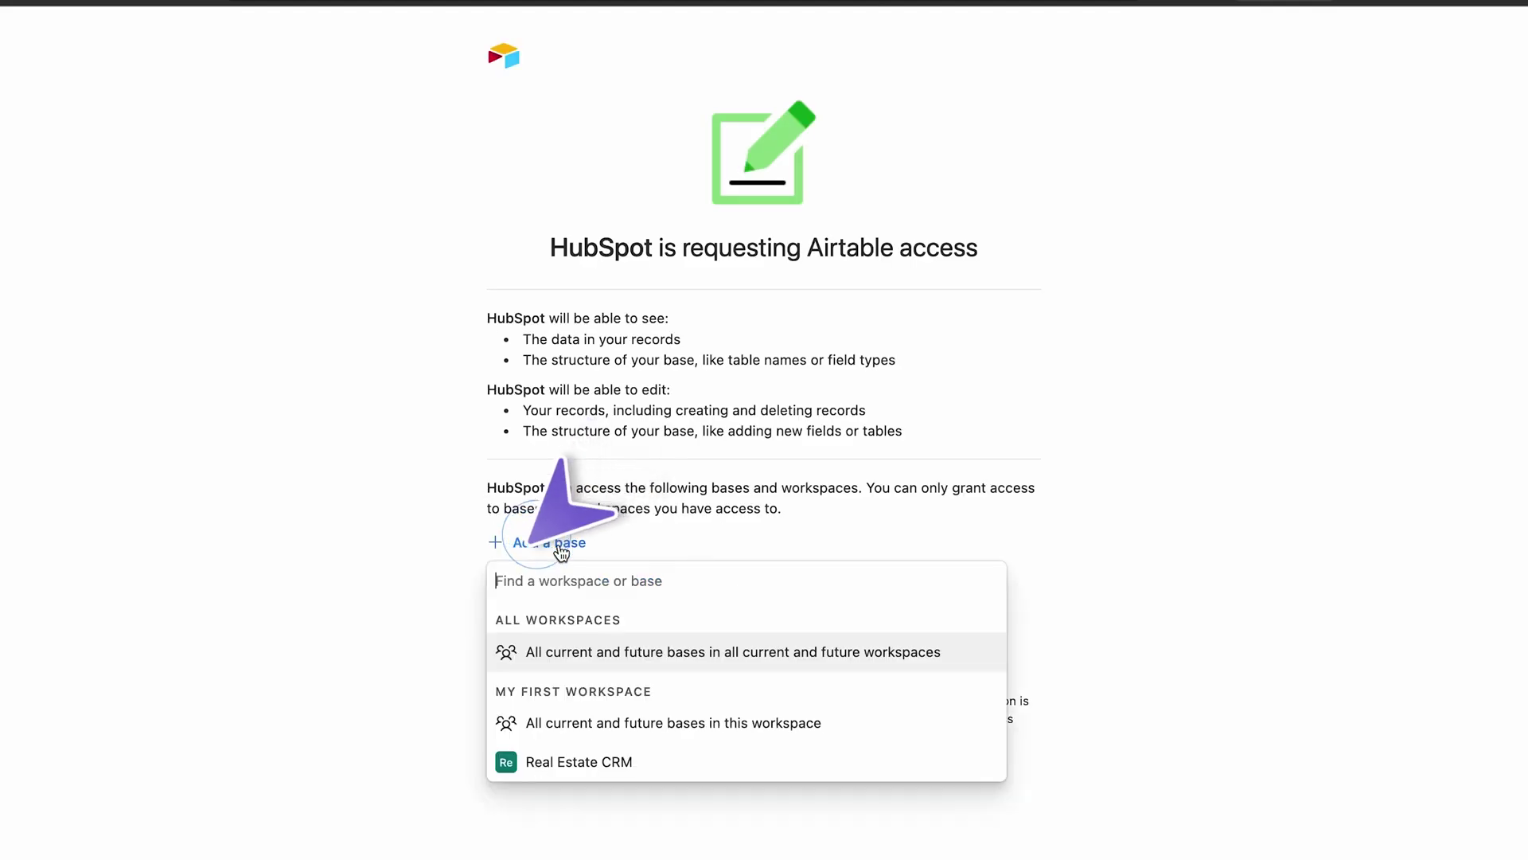
left_click(694, 651)
left_click(839, 667)
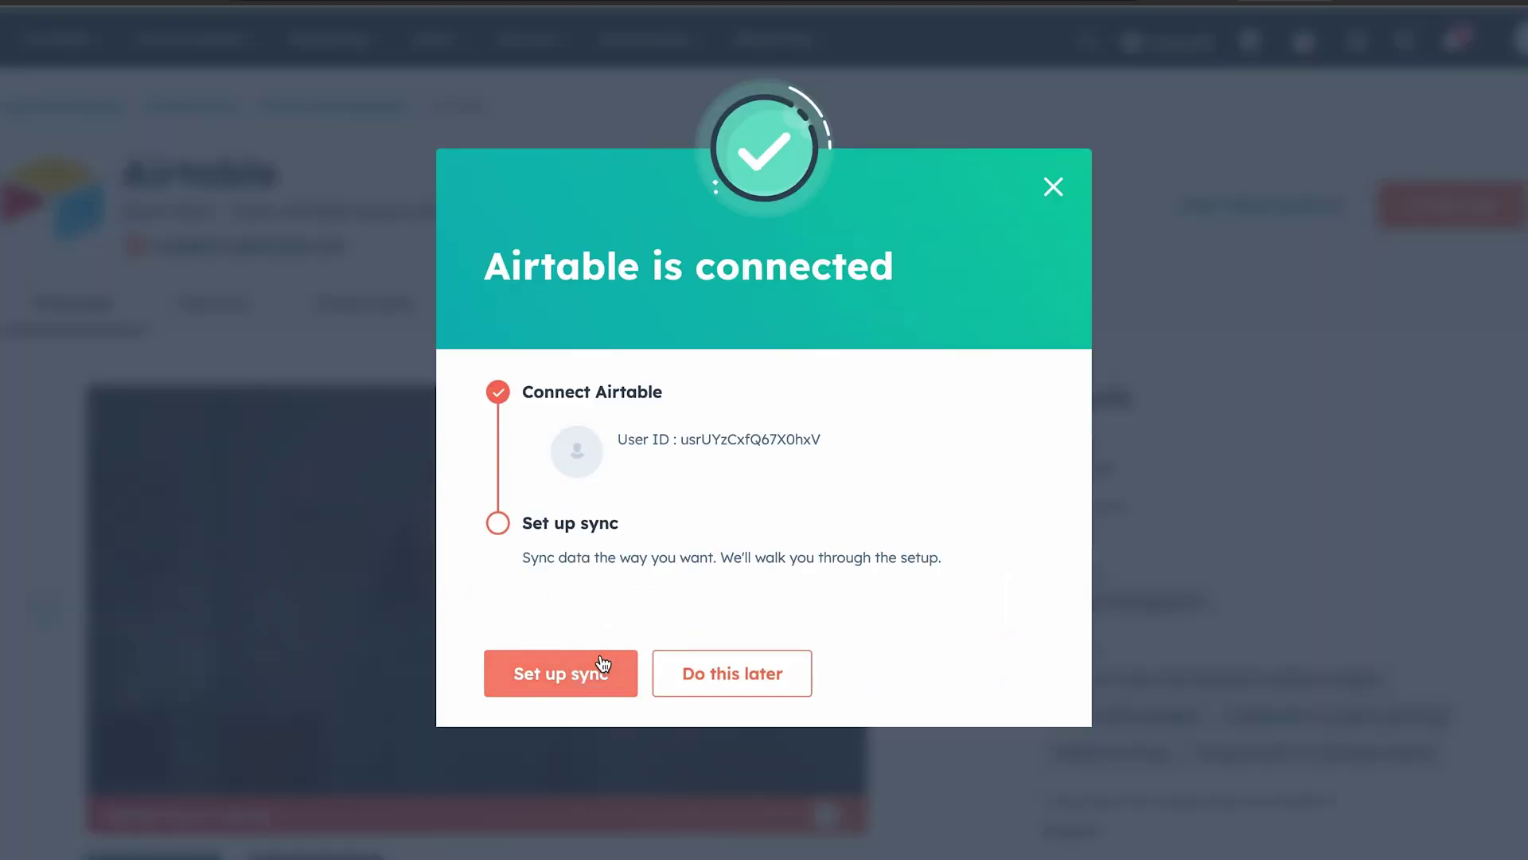
- Start setting up the Airtable sync and choose Contact sync as the object to sync
left_click(603, 669)
left_click(892, 541)
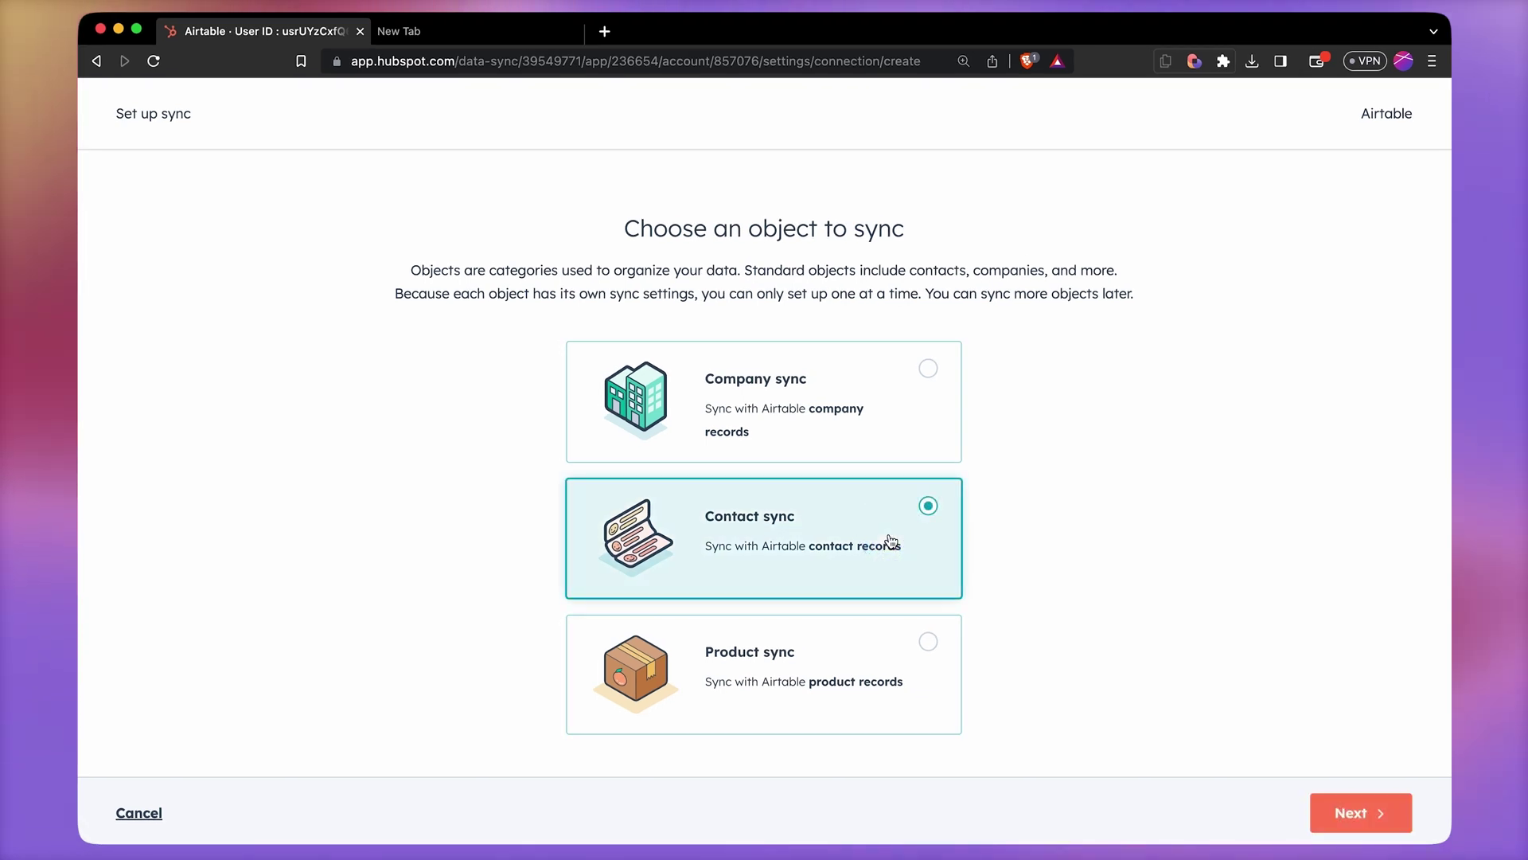
left_click(1352, 805)
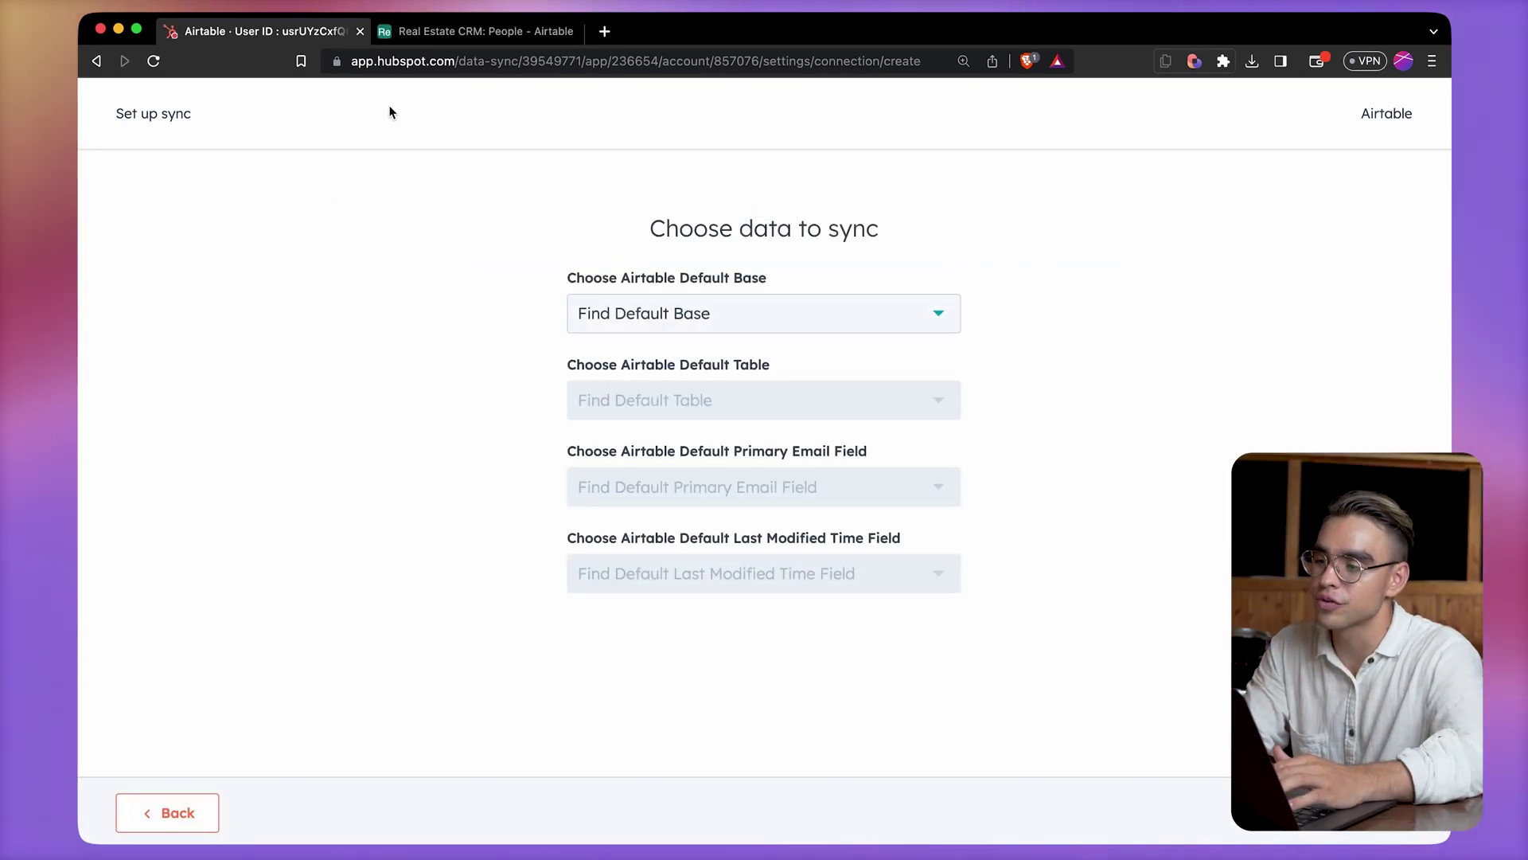
- Choose the Real Estate CRM base, the People table and the Email field as the Airtable defaults to sync
left_click(460, 33)
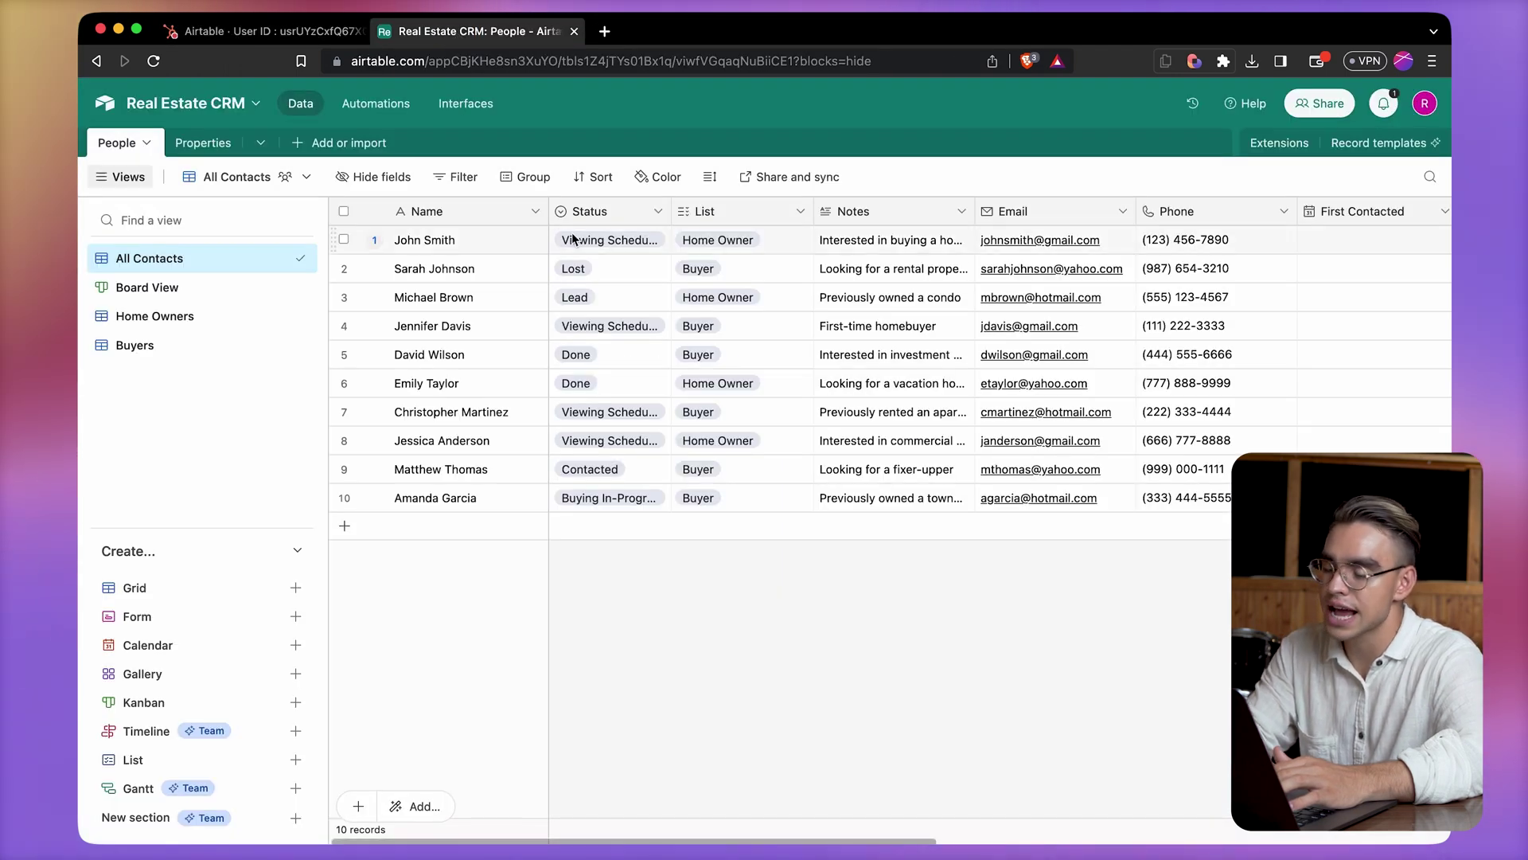
scroll(779, 348, "right", 5)
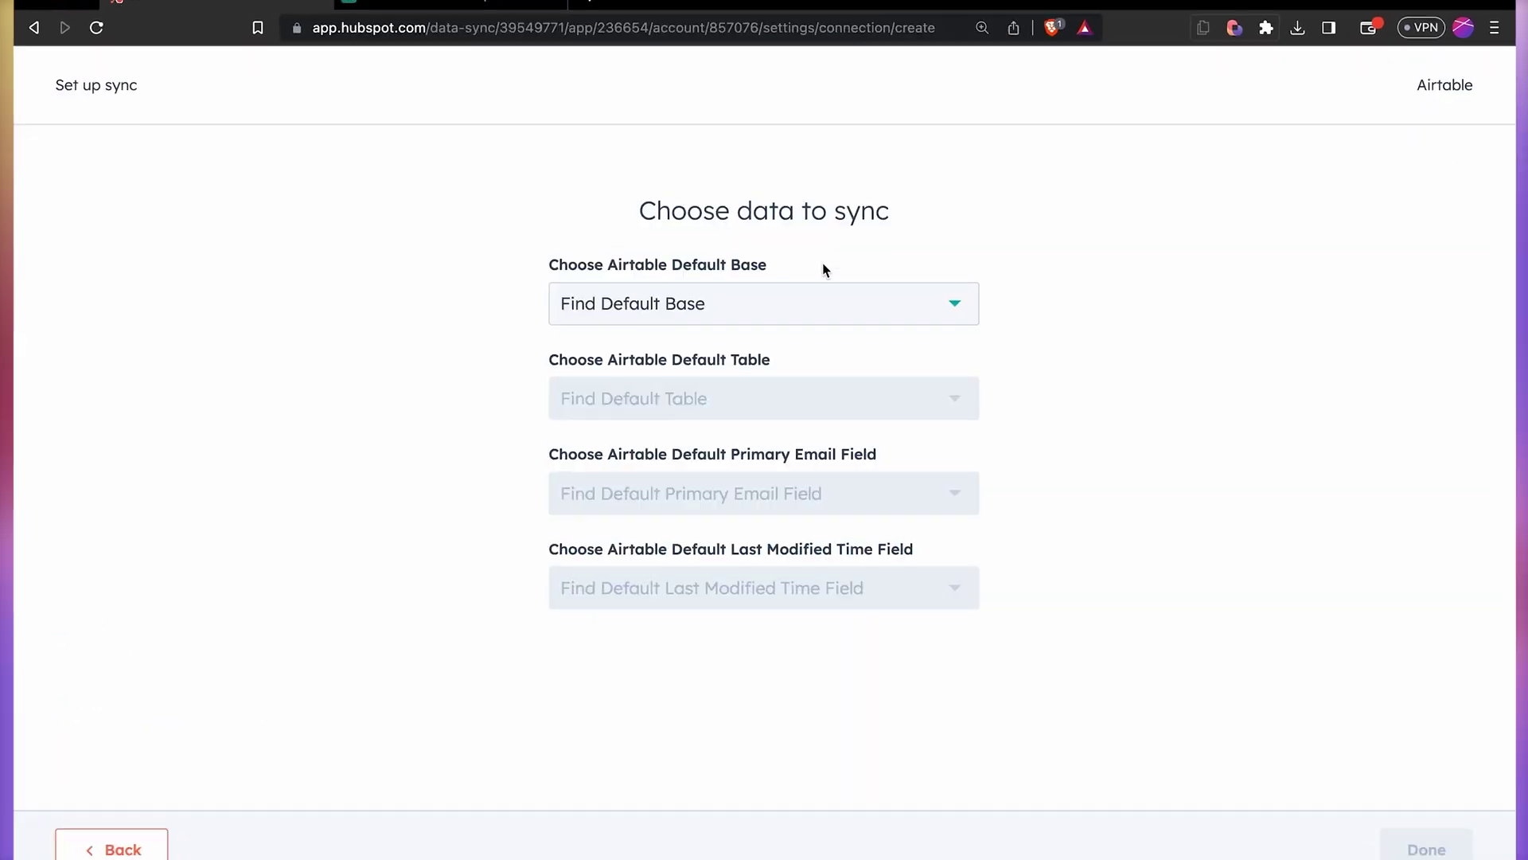
left_click(845, 306)
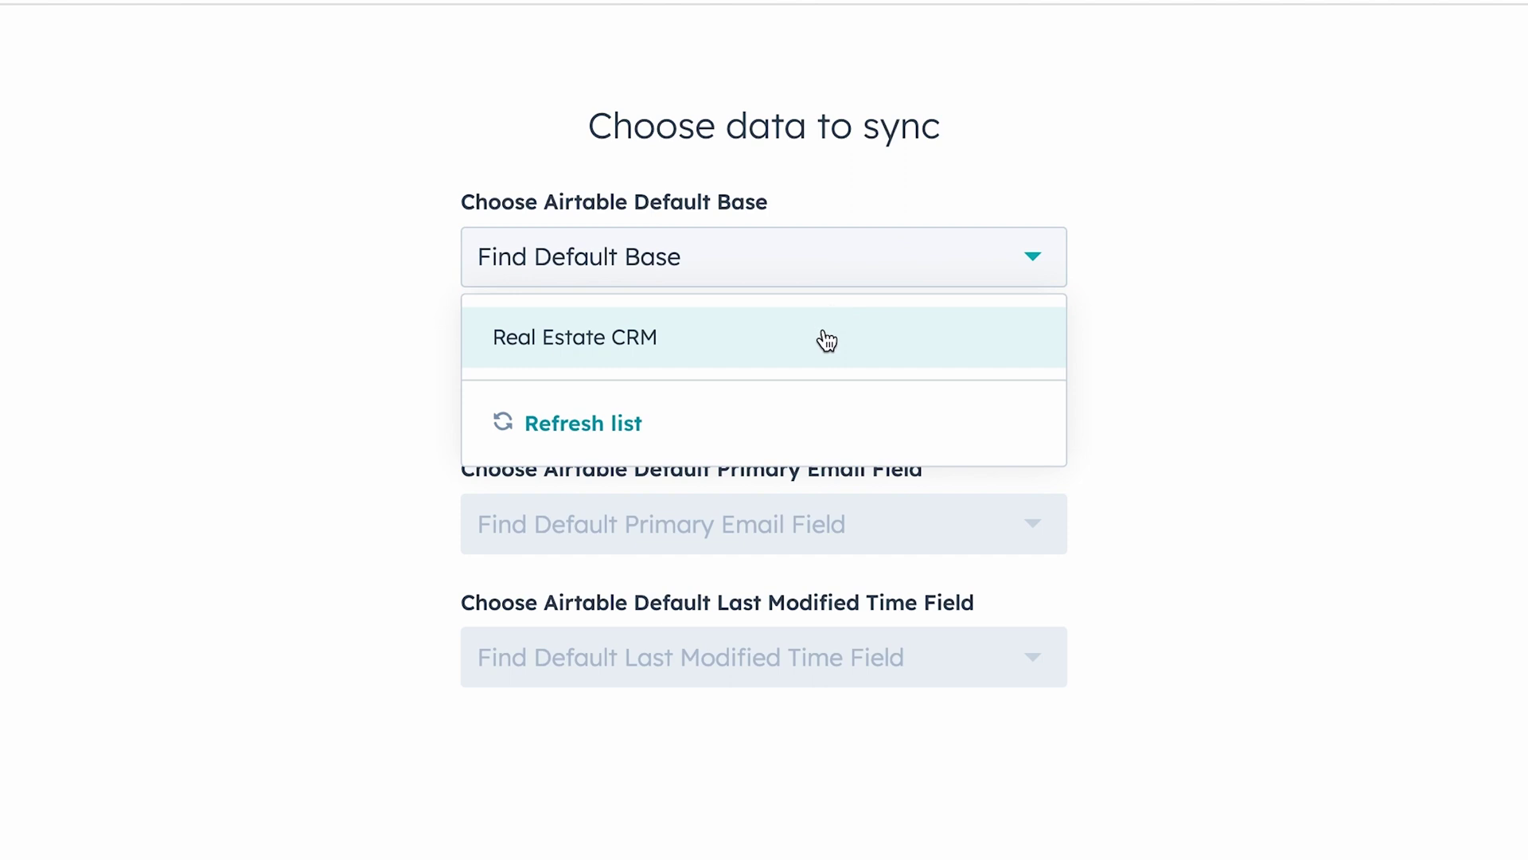
left_click(825, 339)
left_click(804, 386)
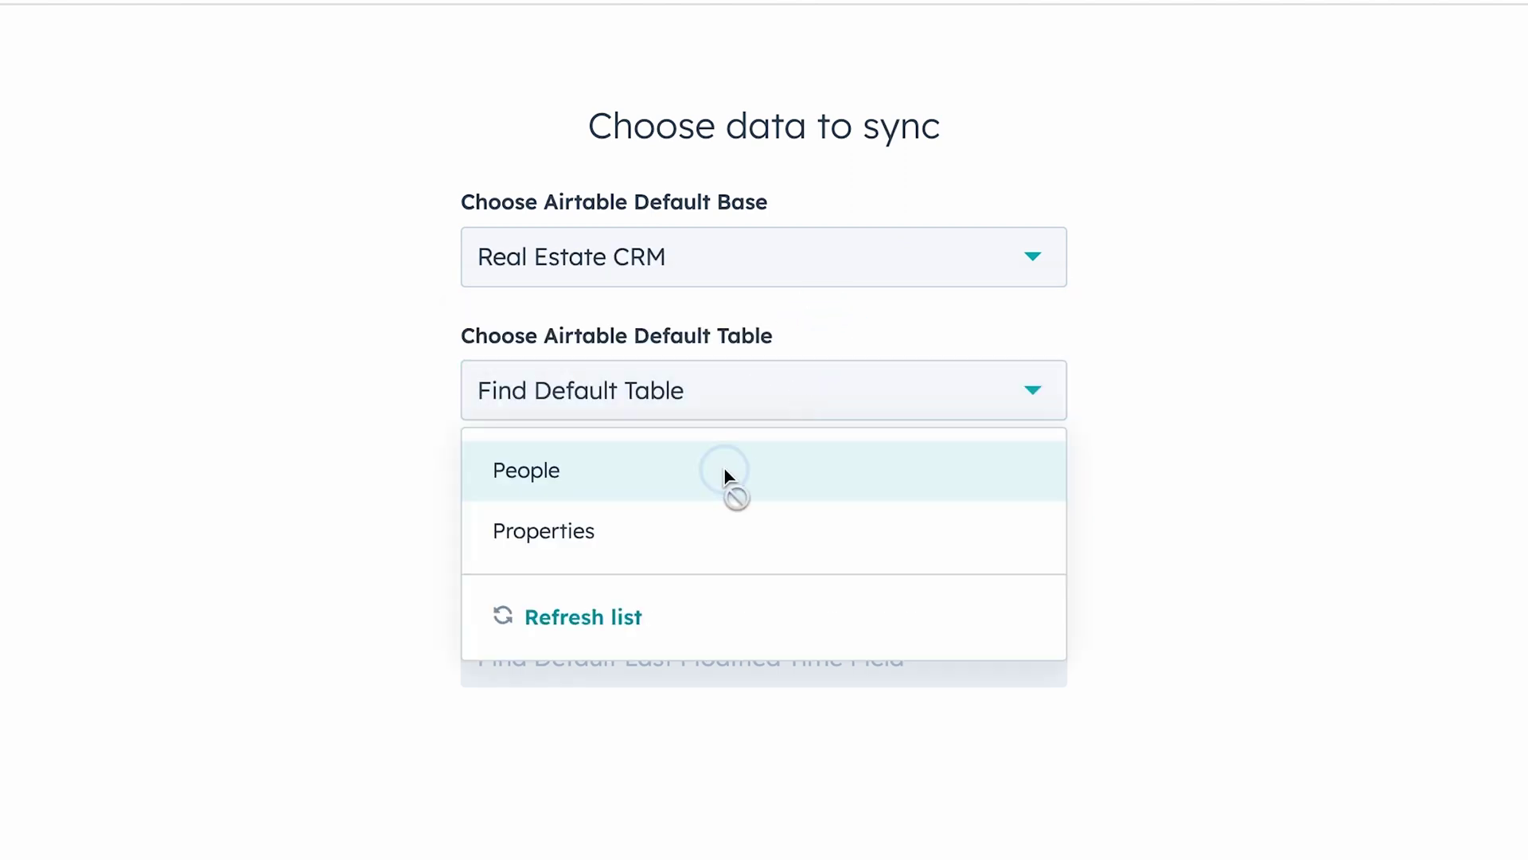
left_click(724, 471)
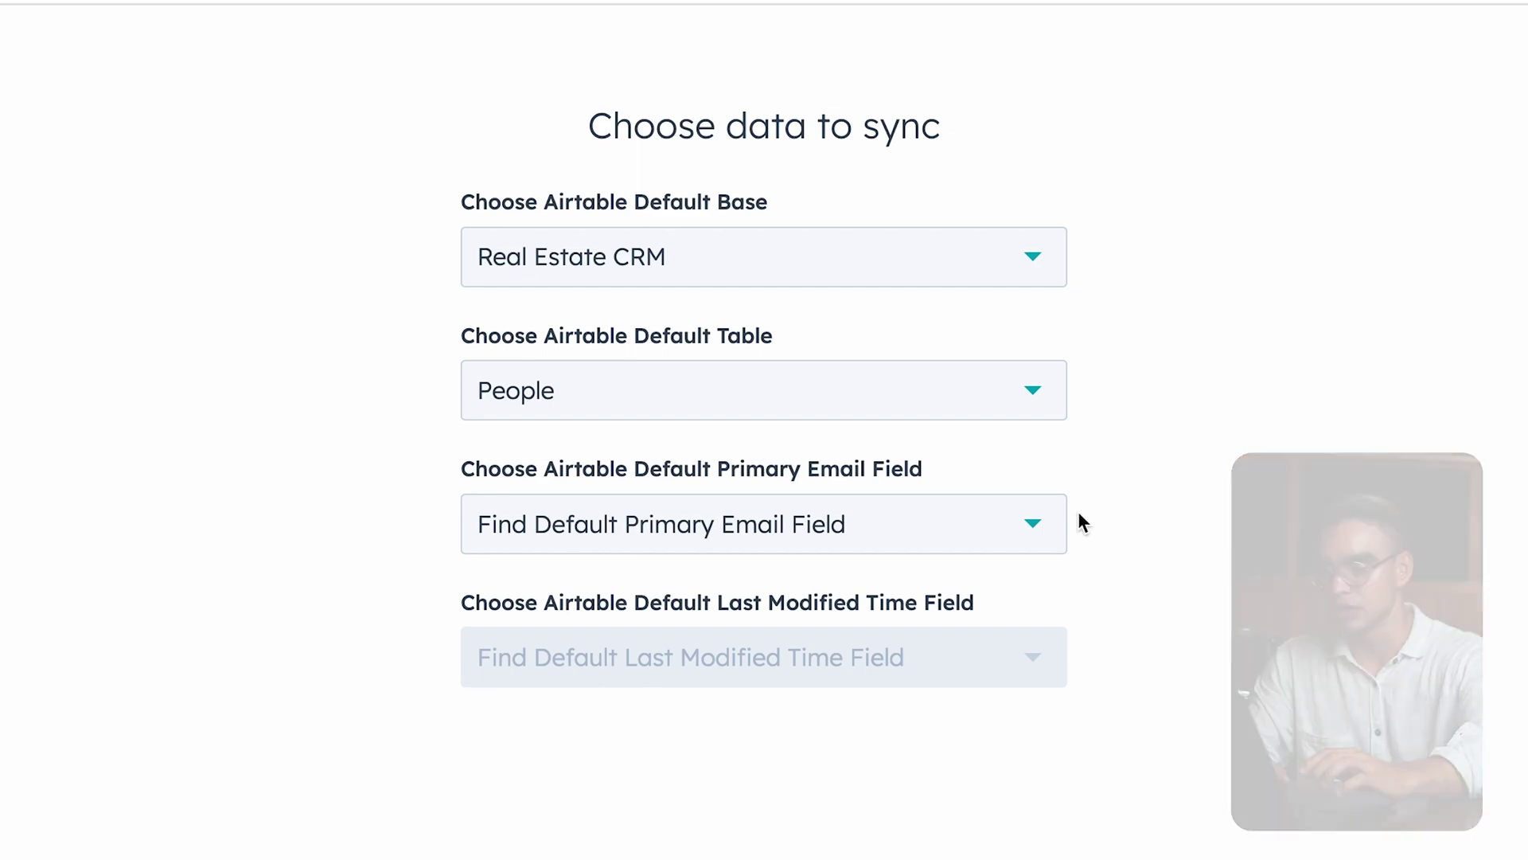
left_click(1010, 525)
left_click(840, 617)
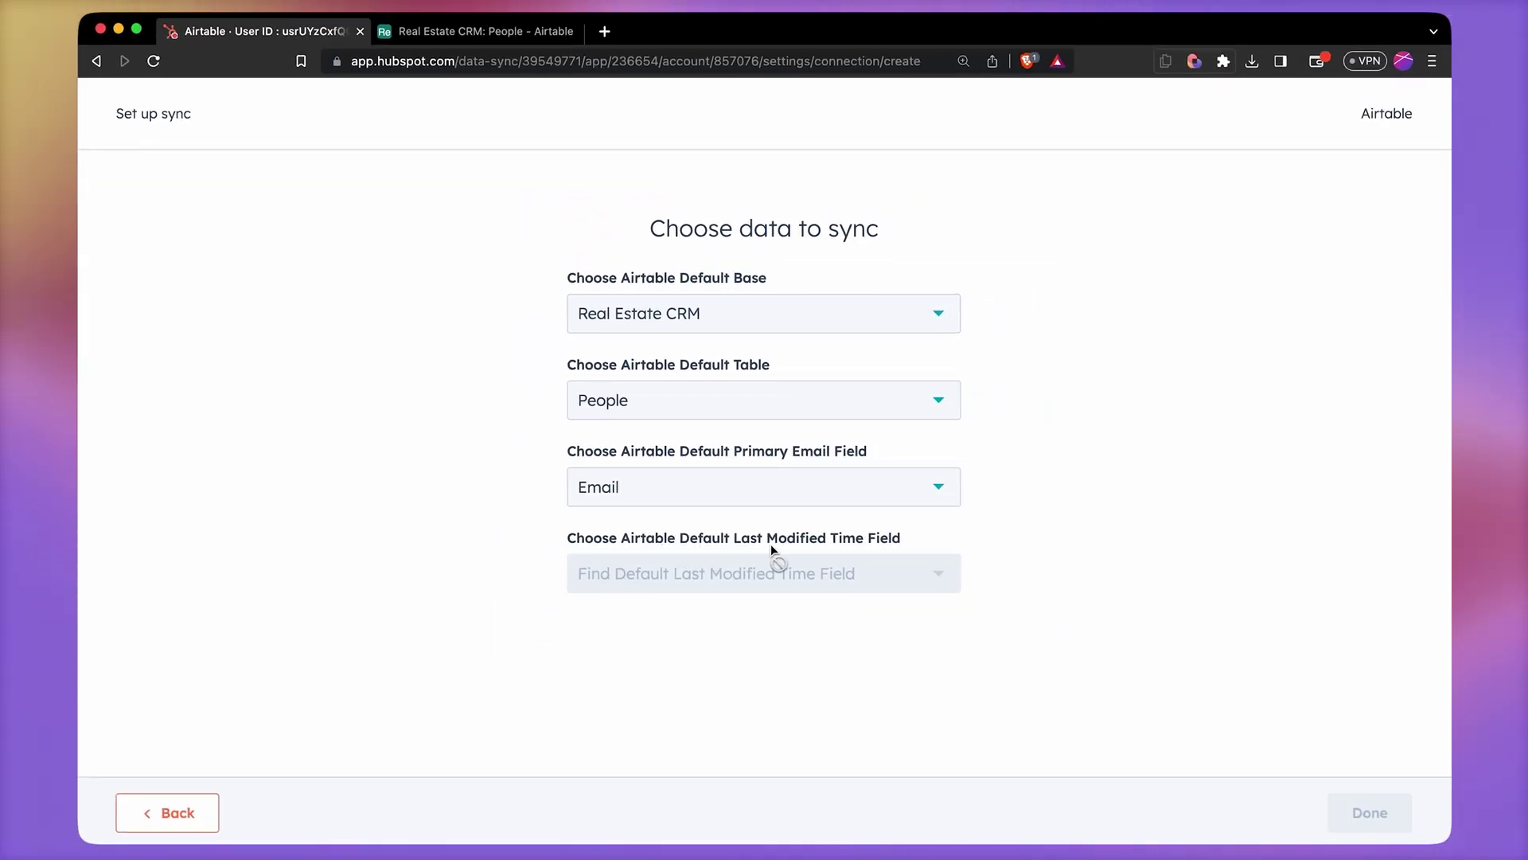
- Switch to Airtable and add a last modified time field named "Last Modified" covering all editable fields to the People table
left_click(500, 38)
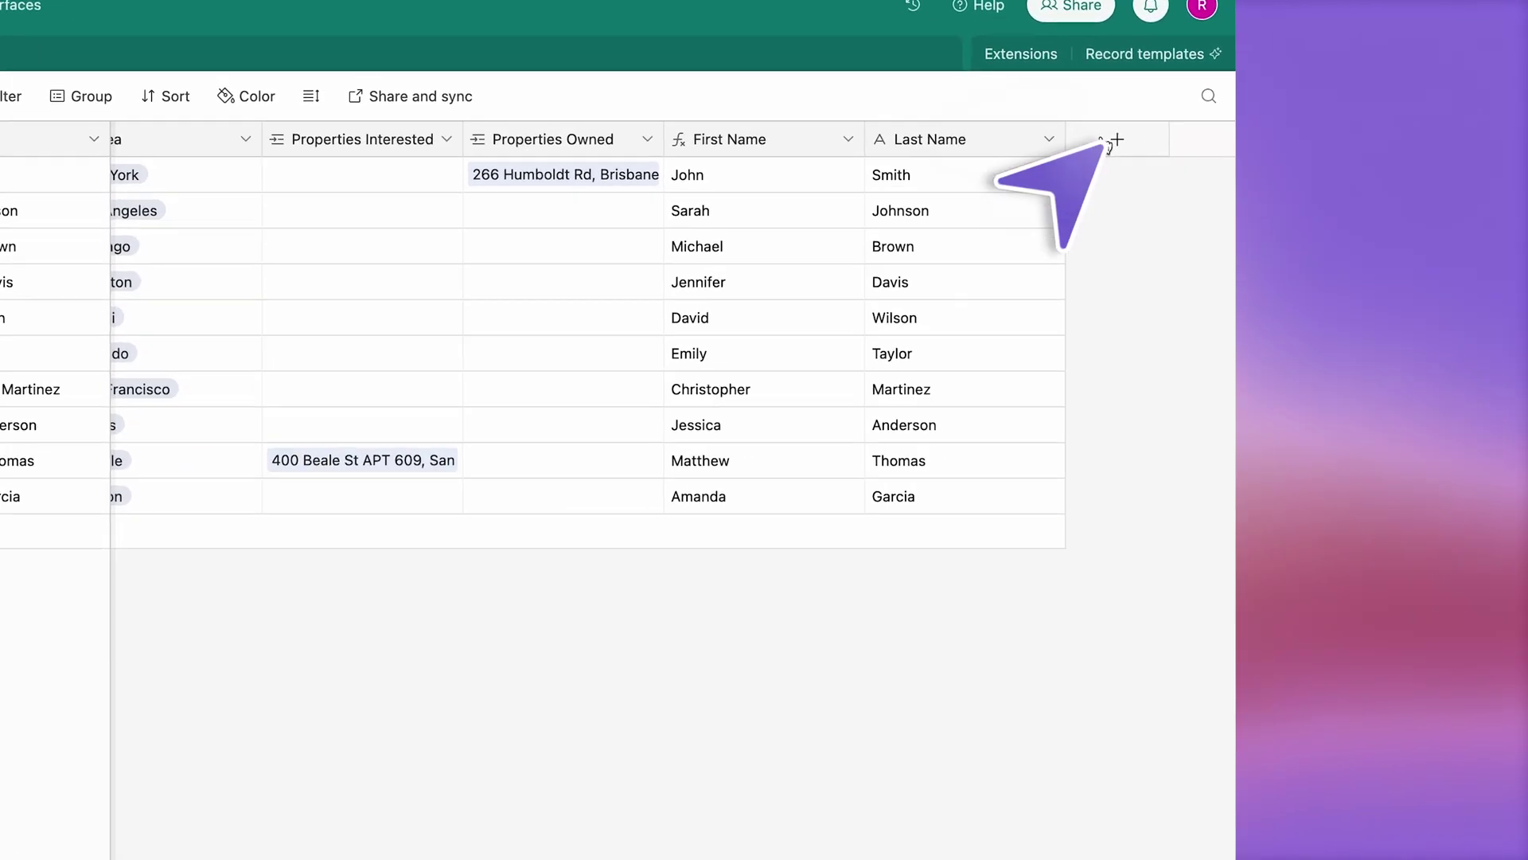
left_click(1351, 209)
scroll(1219, 417, "down", 10)
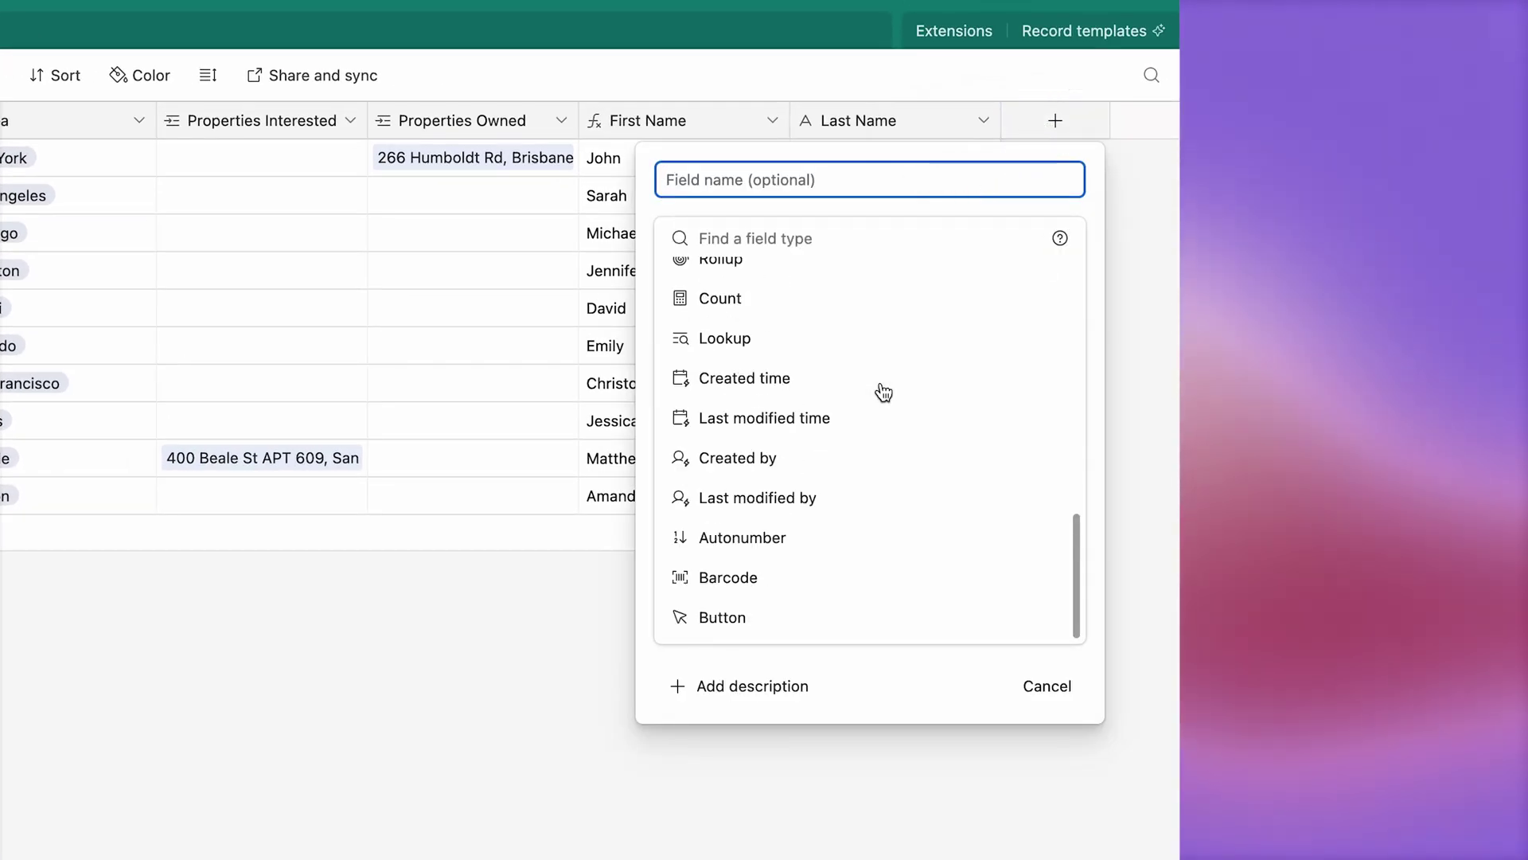
left_click(858, 420)
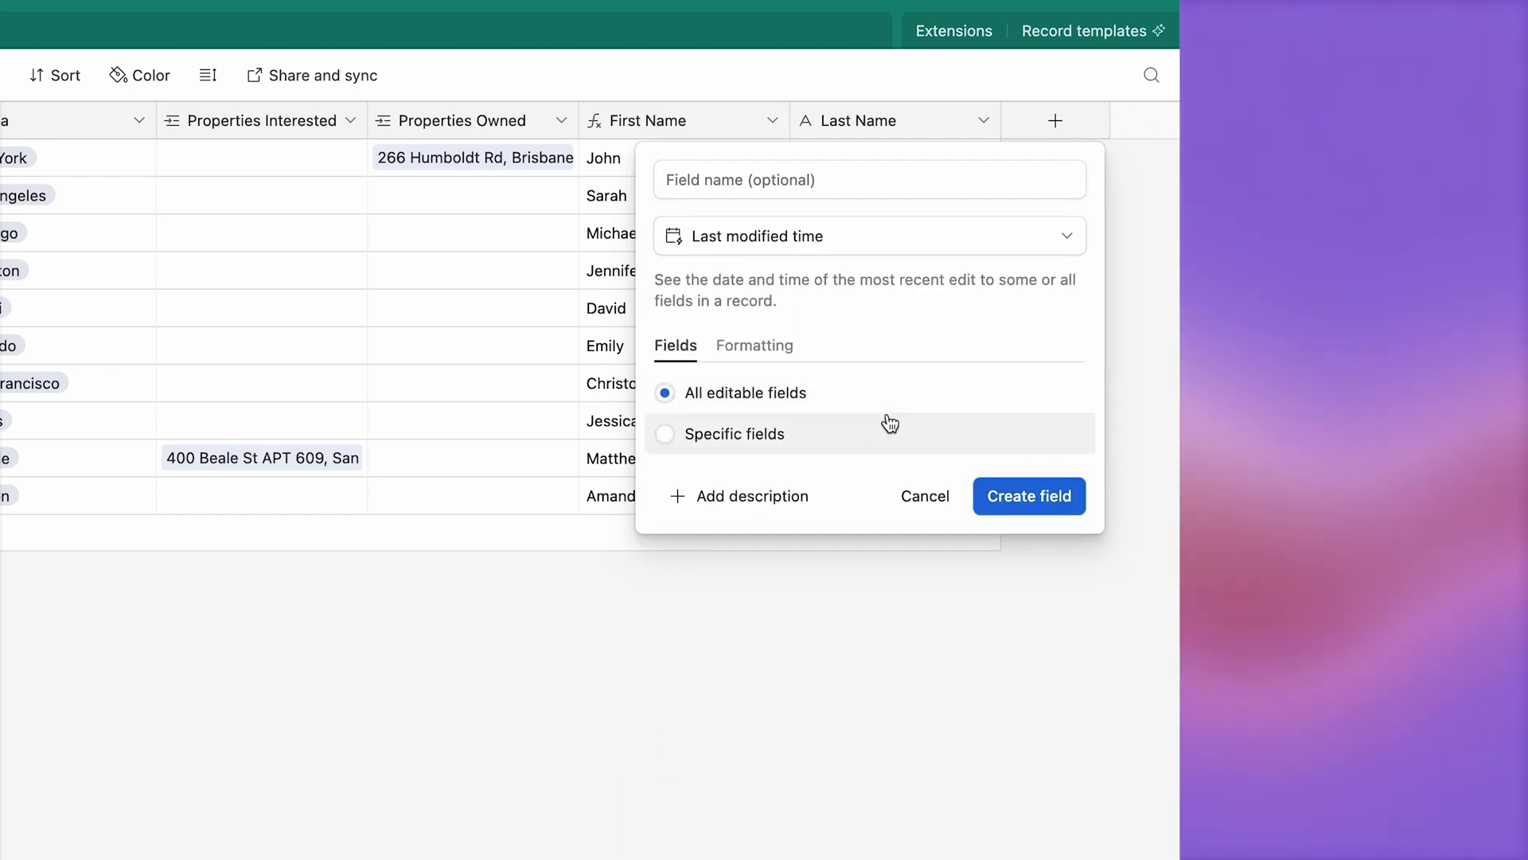
left_click(807, 181)
type("Last Modified")
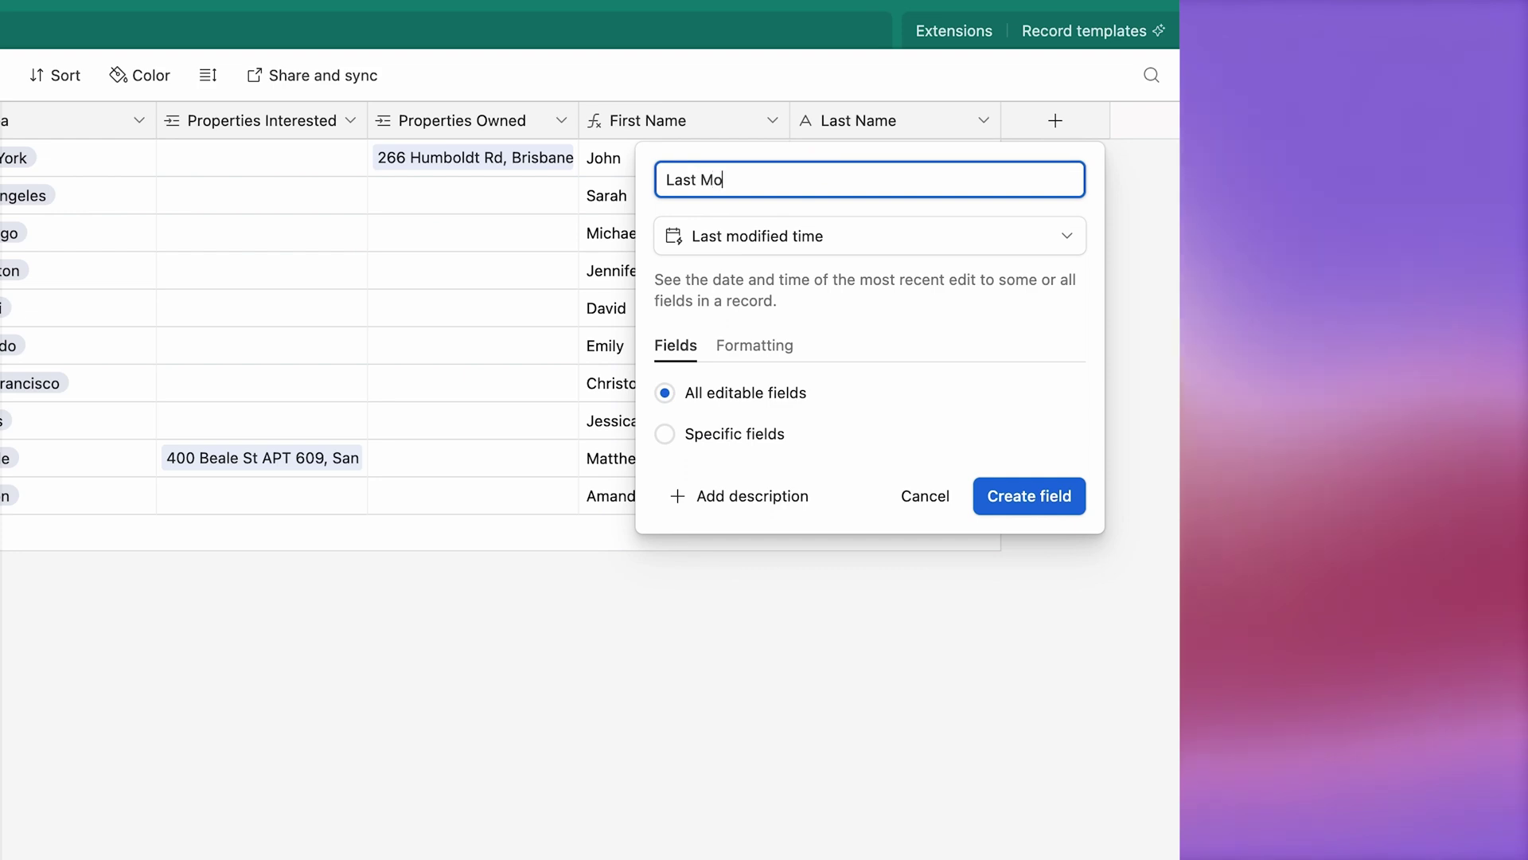
left_click(1023, 501)
- Back in HubSpot, refresh the Airtable base list, choose Last Modified as the default last modified time field and finish the data selection
left_click(733, 313)
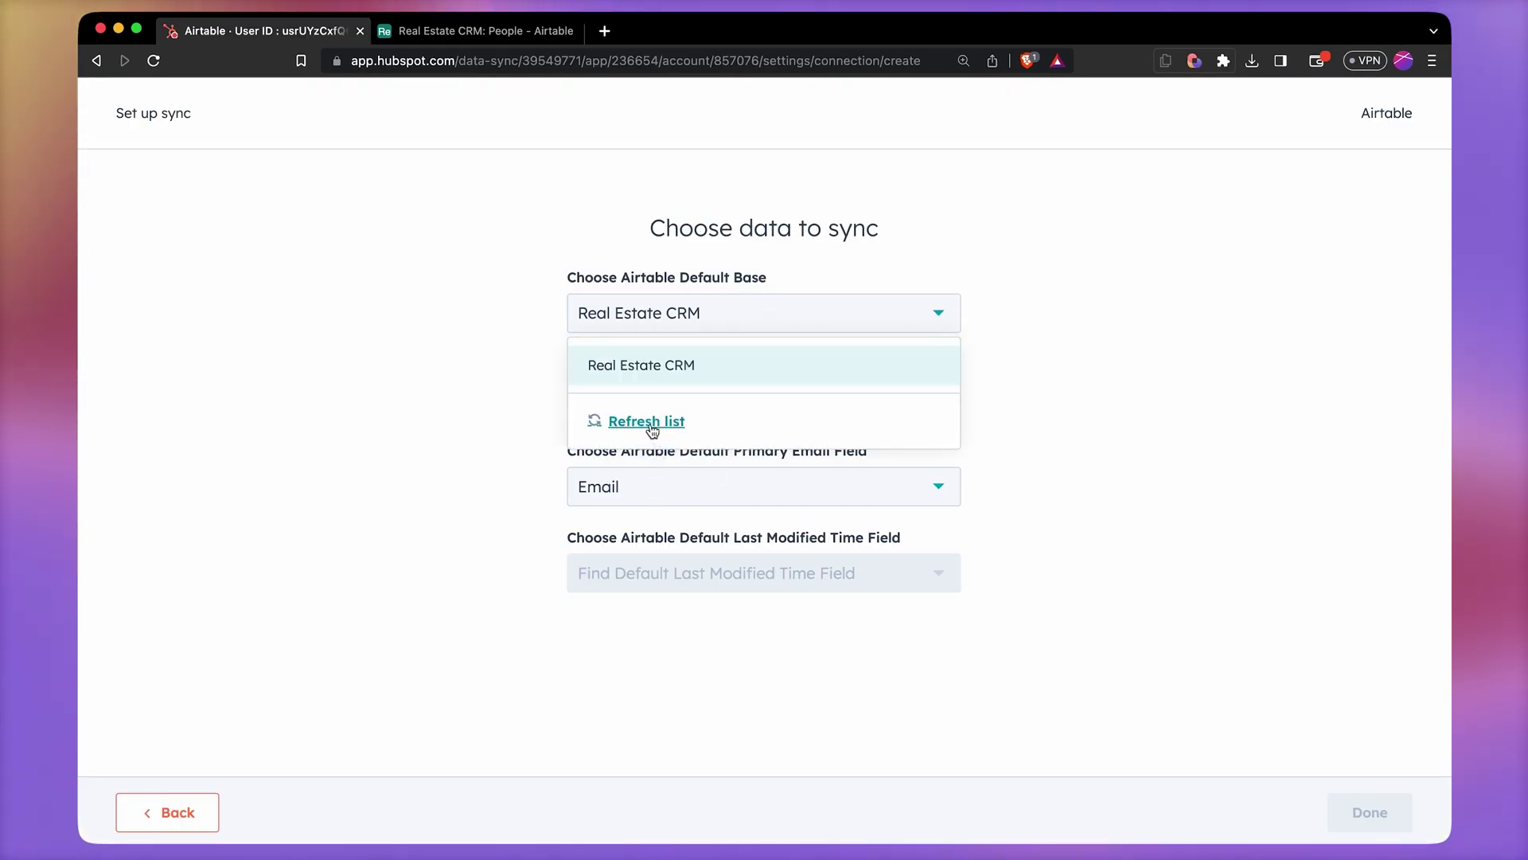
left_click(647, 421)
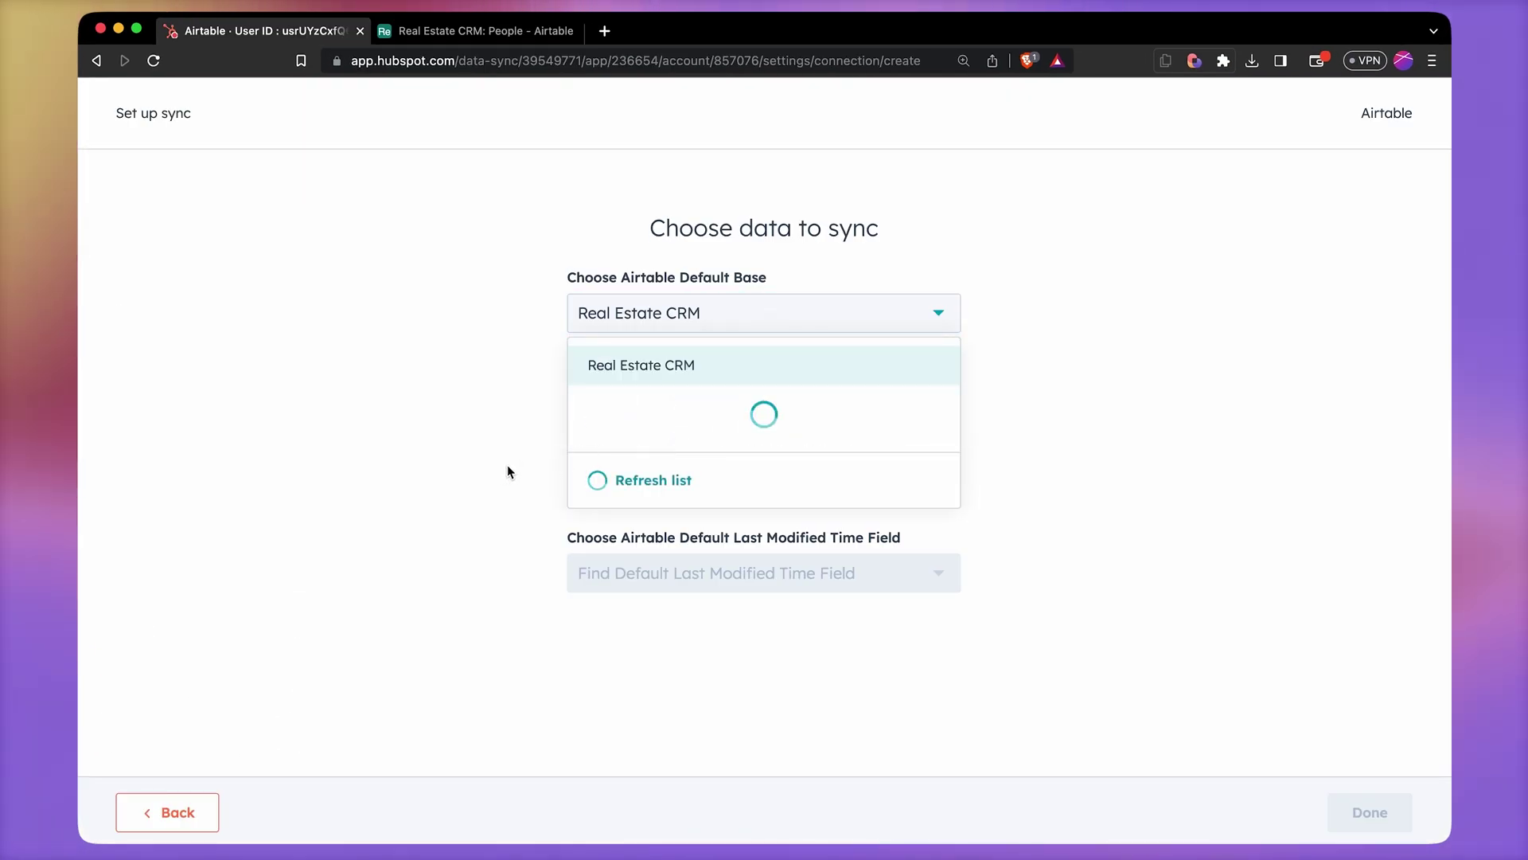
left_click(508, 466)
left_click(676, 575)
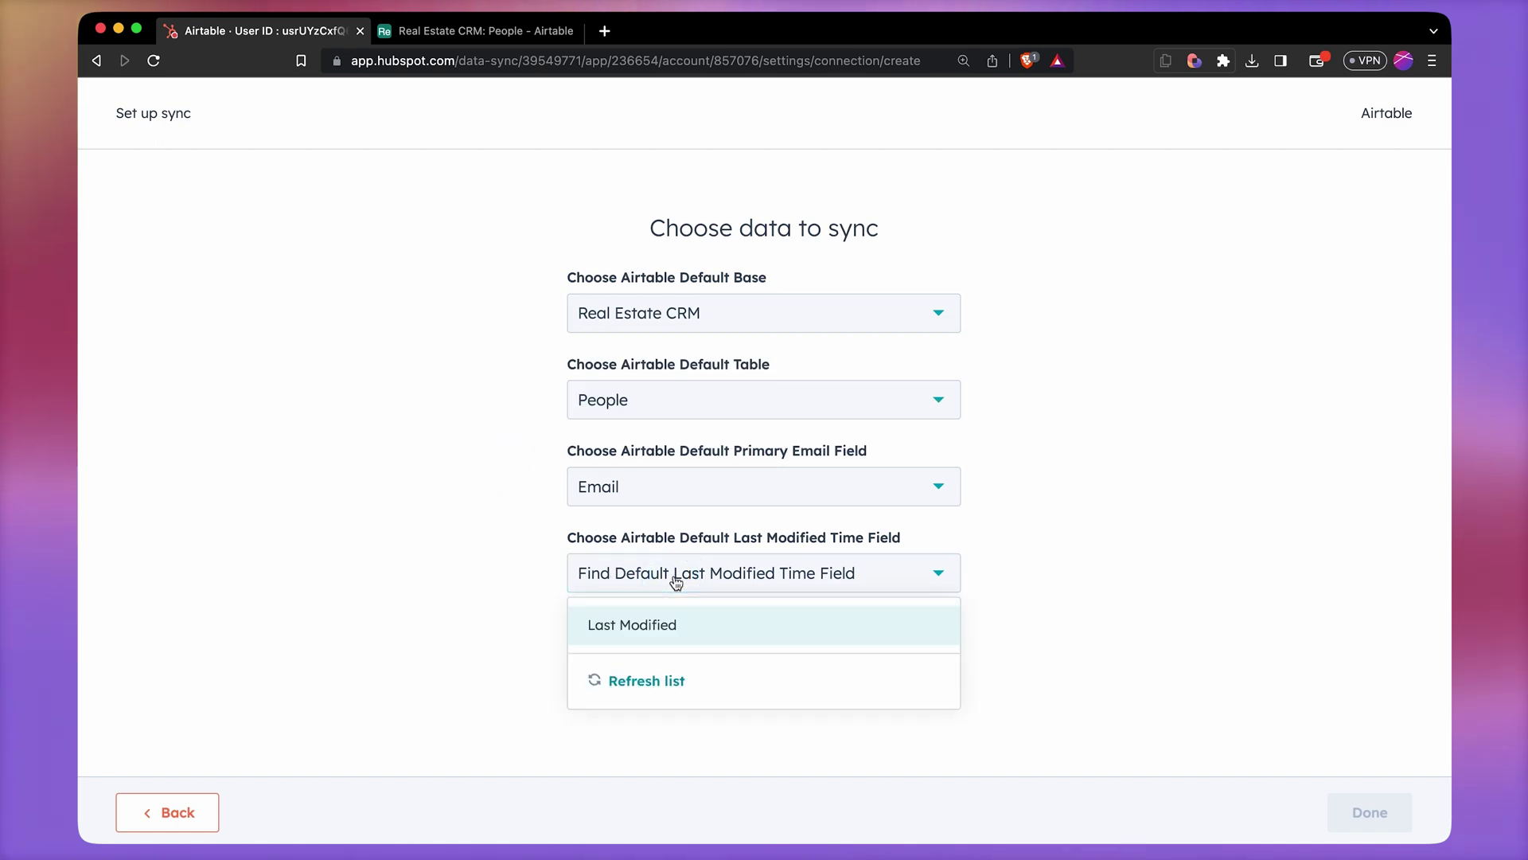
left_click(714, 625)
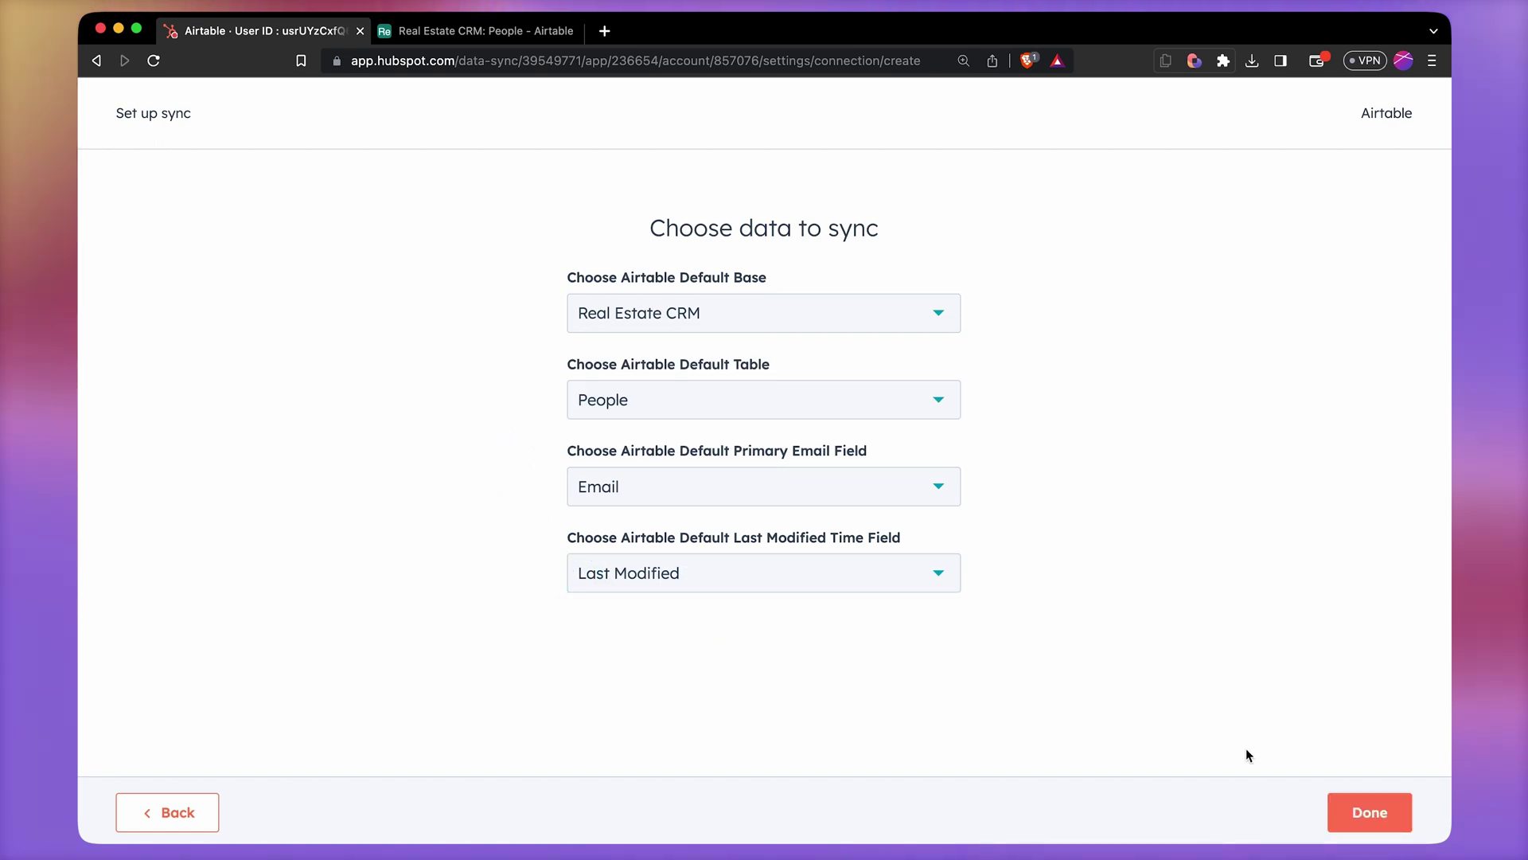
left_click(1350, 820)
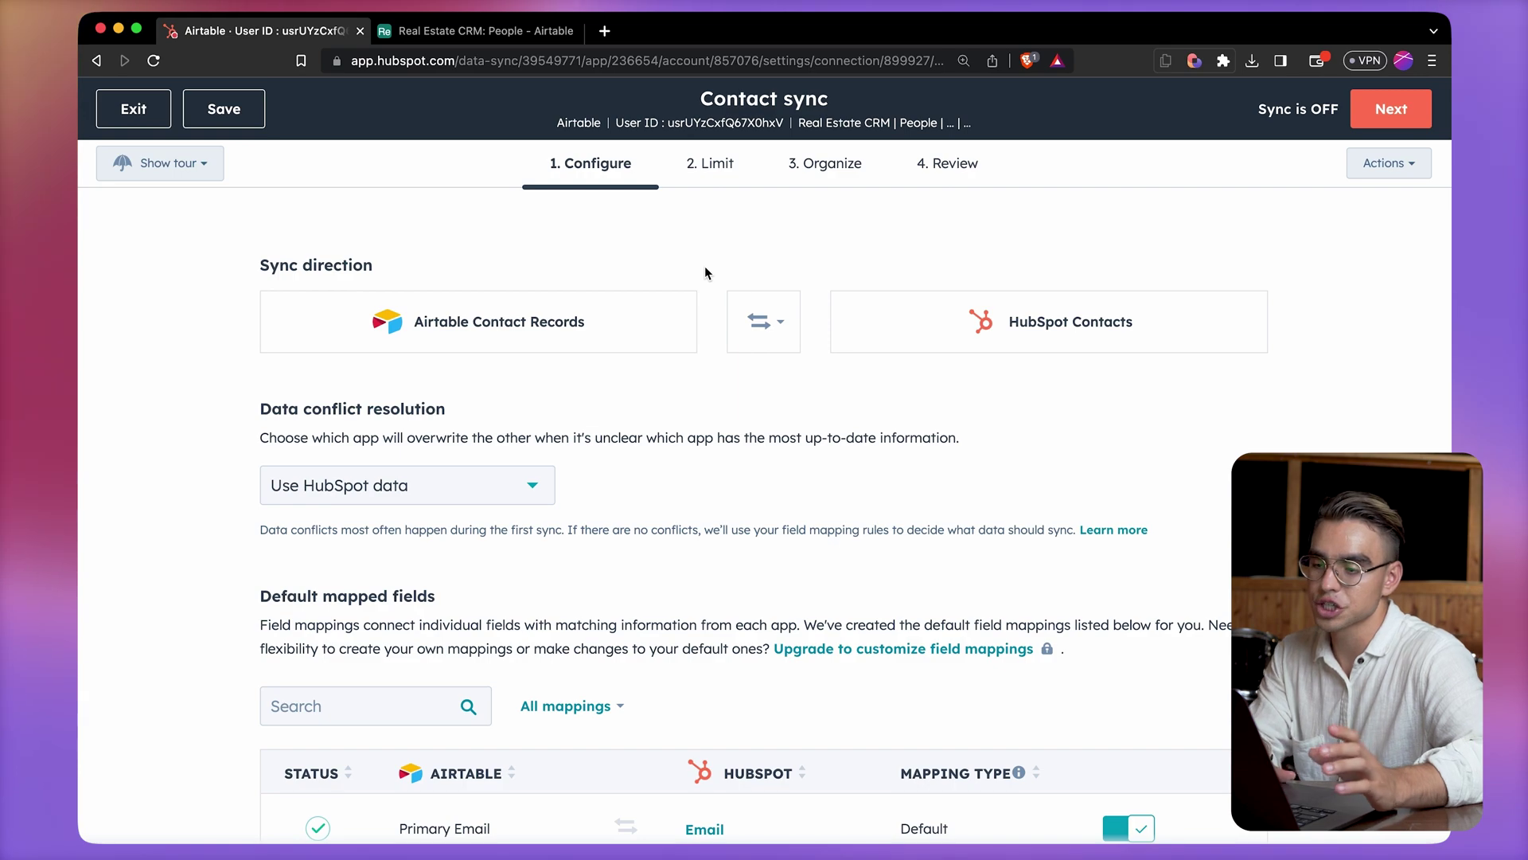
- Set the contact sync direction to sync data between both apps and look over the conflict and field mapping settings
left_click(756, 312)
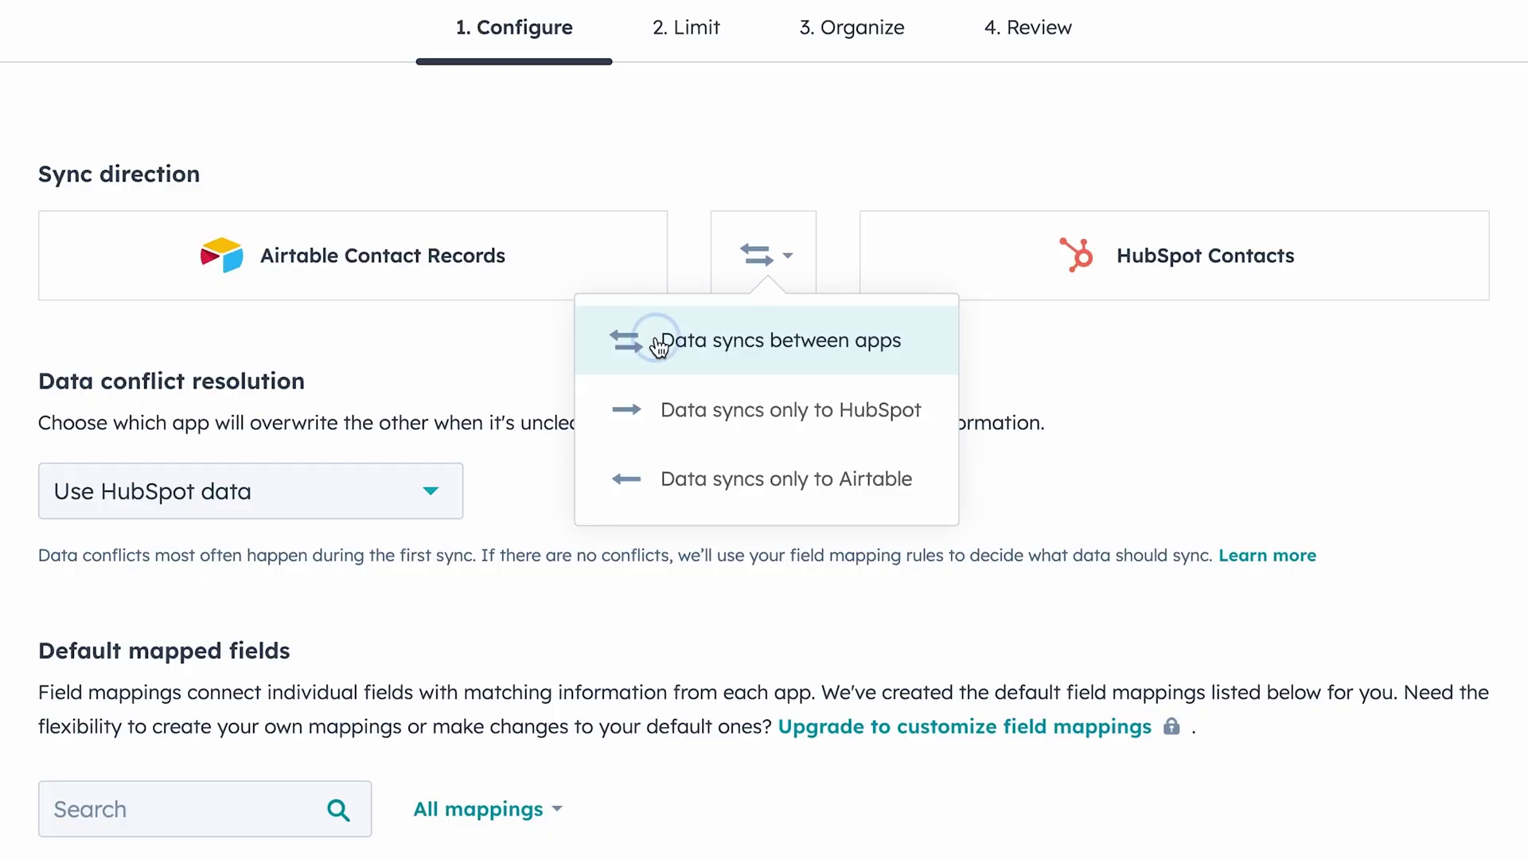
left_click(637, 334)
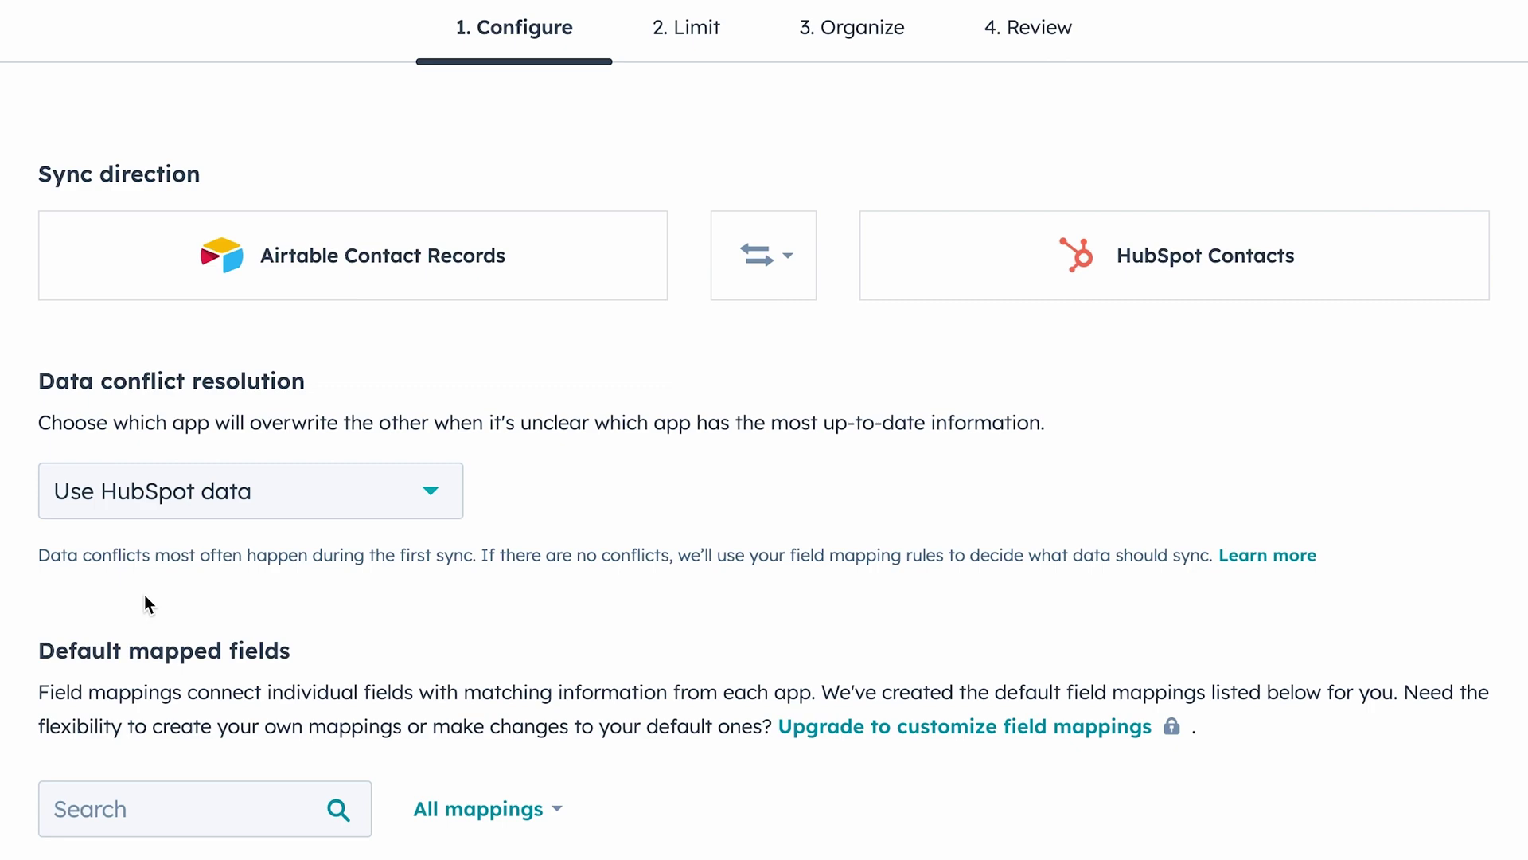
scroll(145, 595, "down", 5)
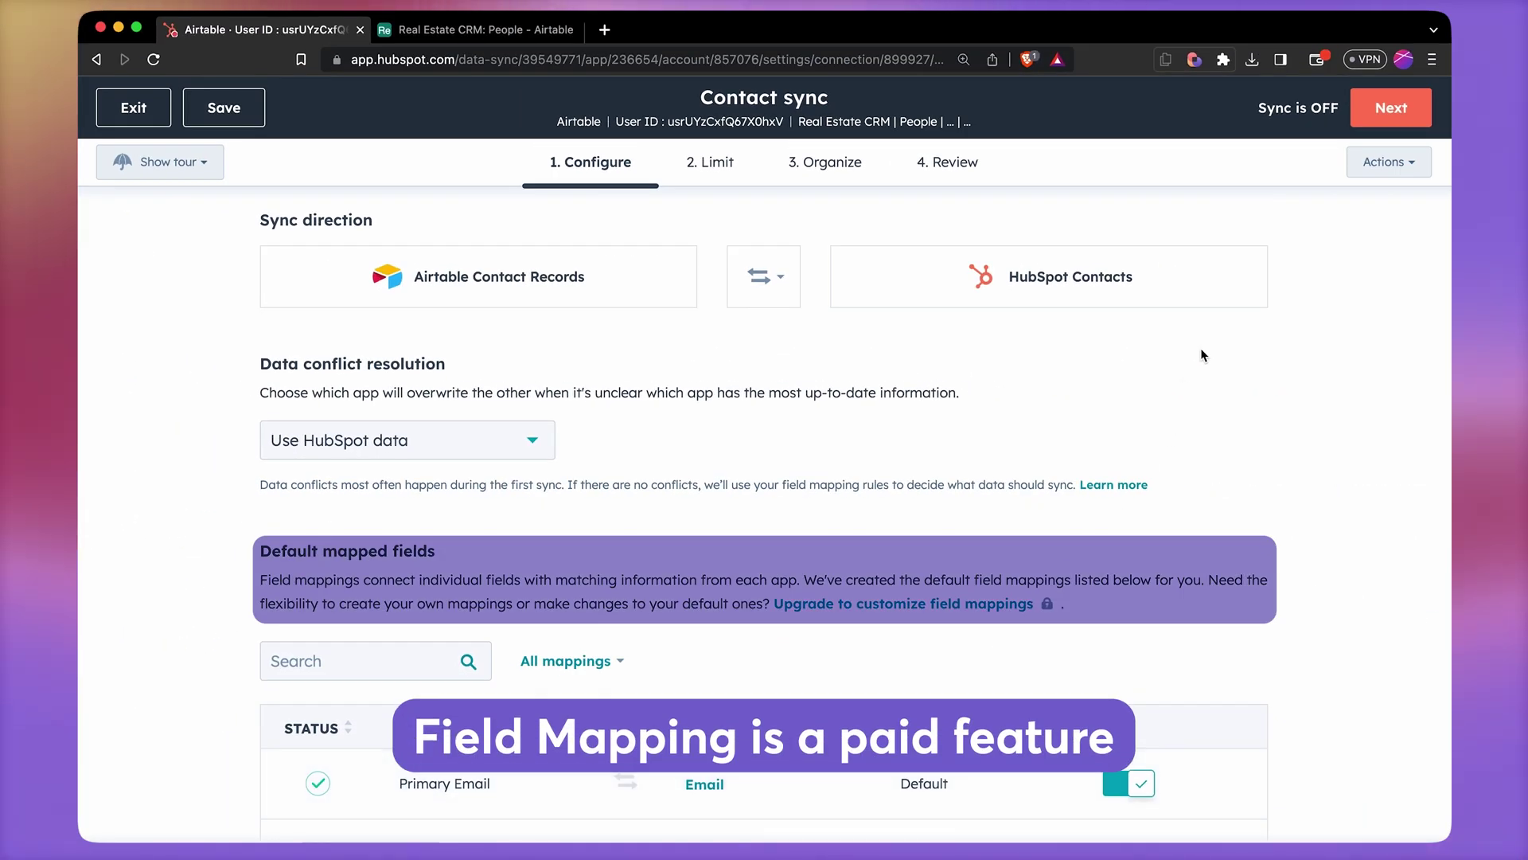
- Accept the default limit and organize settings, review the sync summary, and save and start the contact sync
left_click(1378, 125)
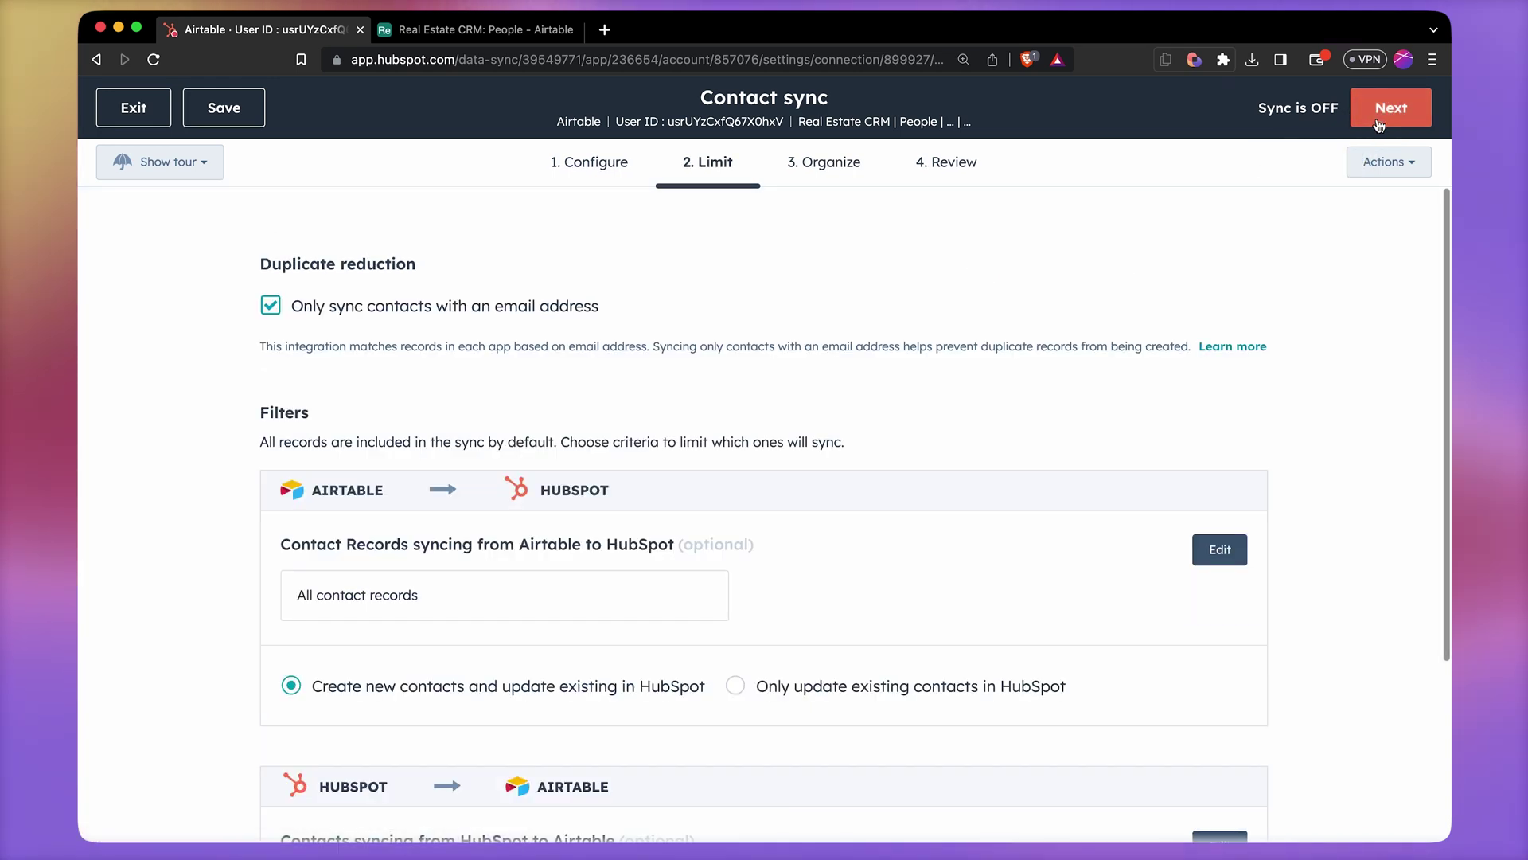
left_click(1389, 109)
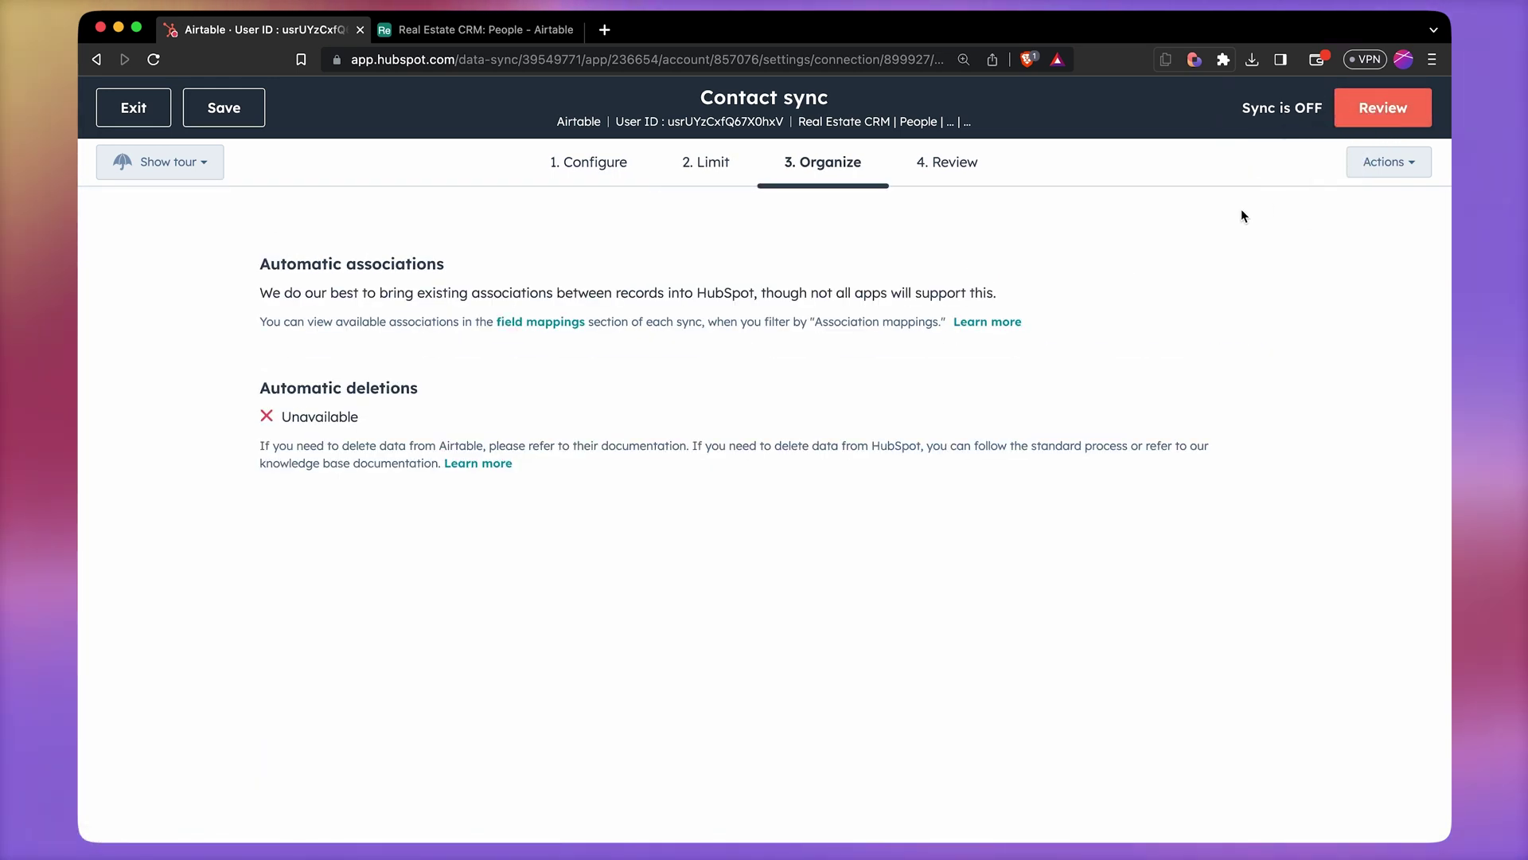
left_click(1369, 111)
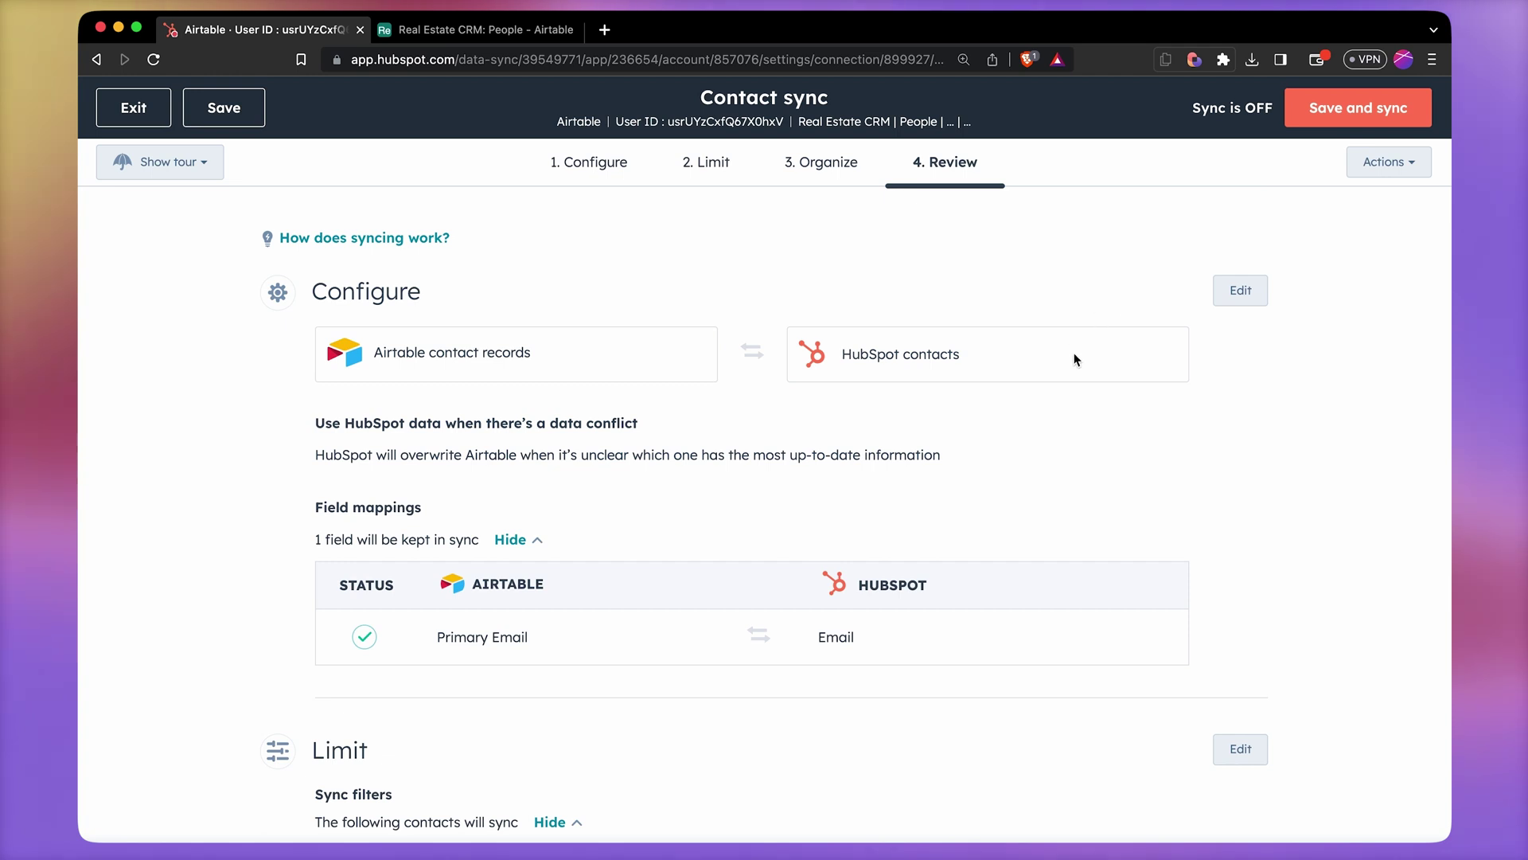
scroll(577, 695, "down", 5)
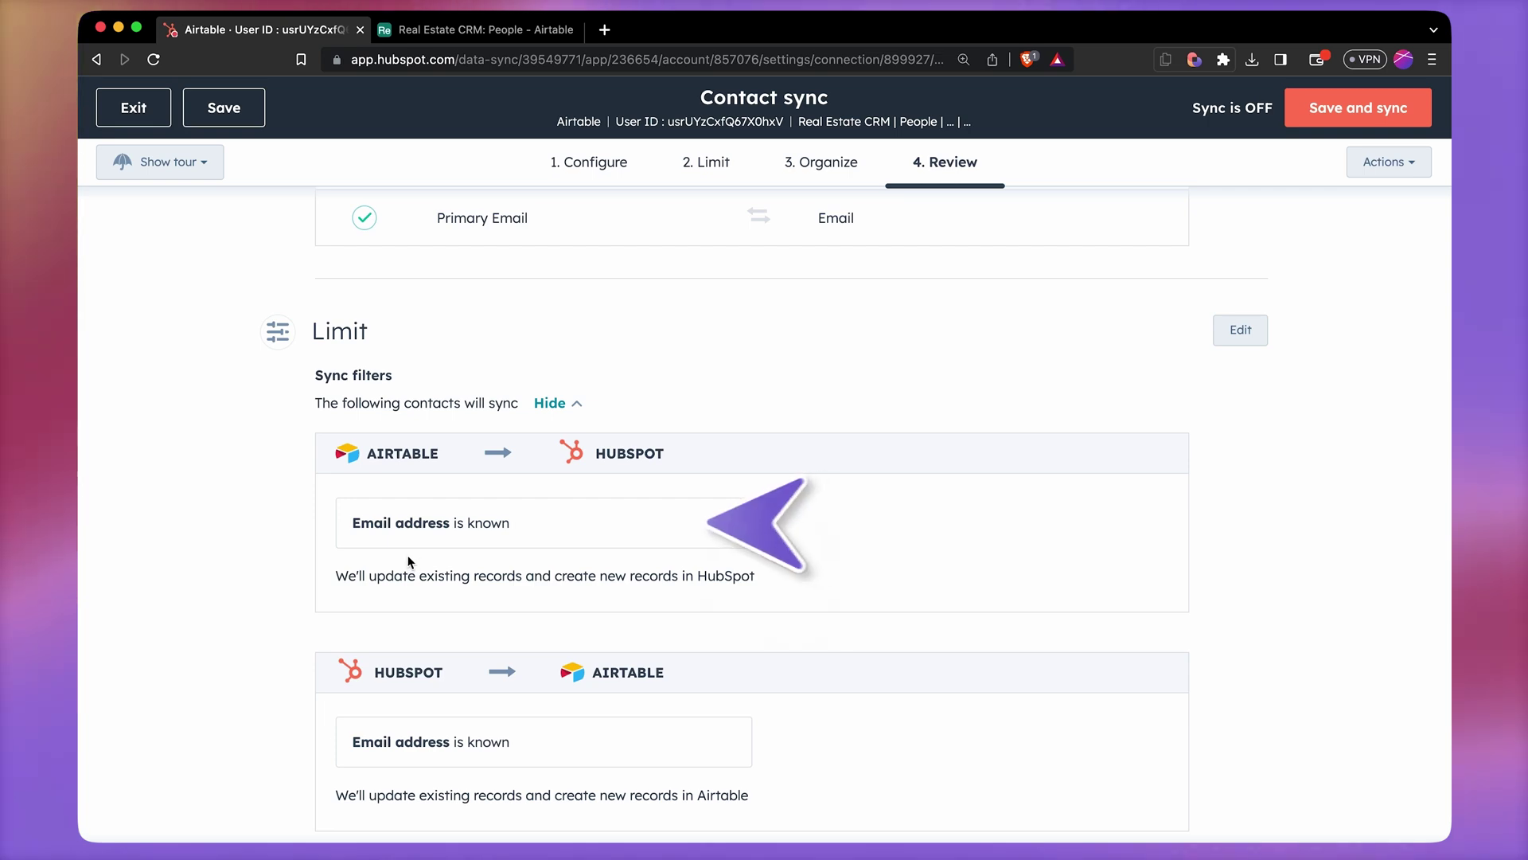
scroll(532, 594, "down", 3)
scroll(1056, 486, "up", 2)
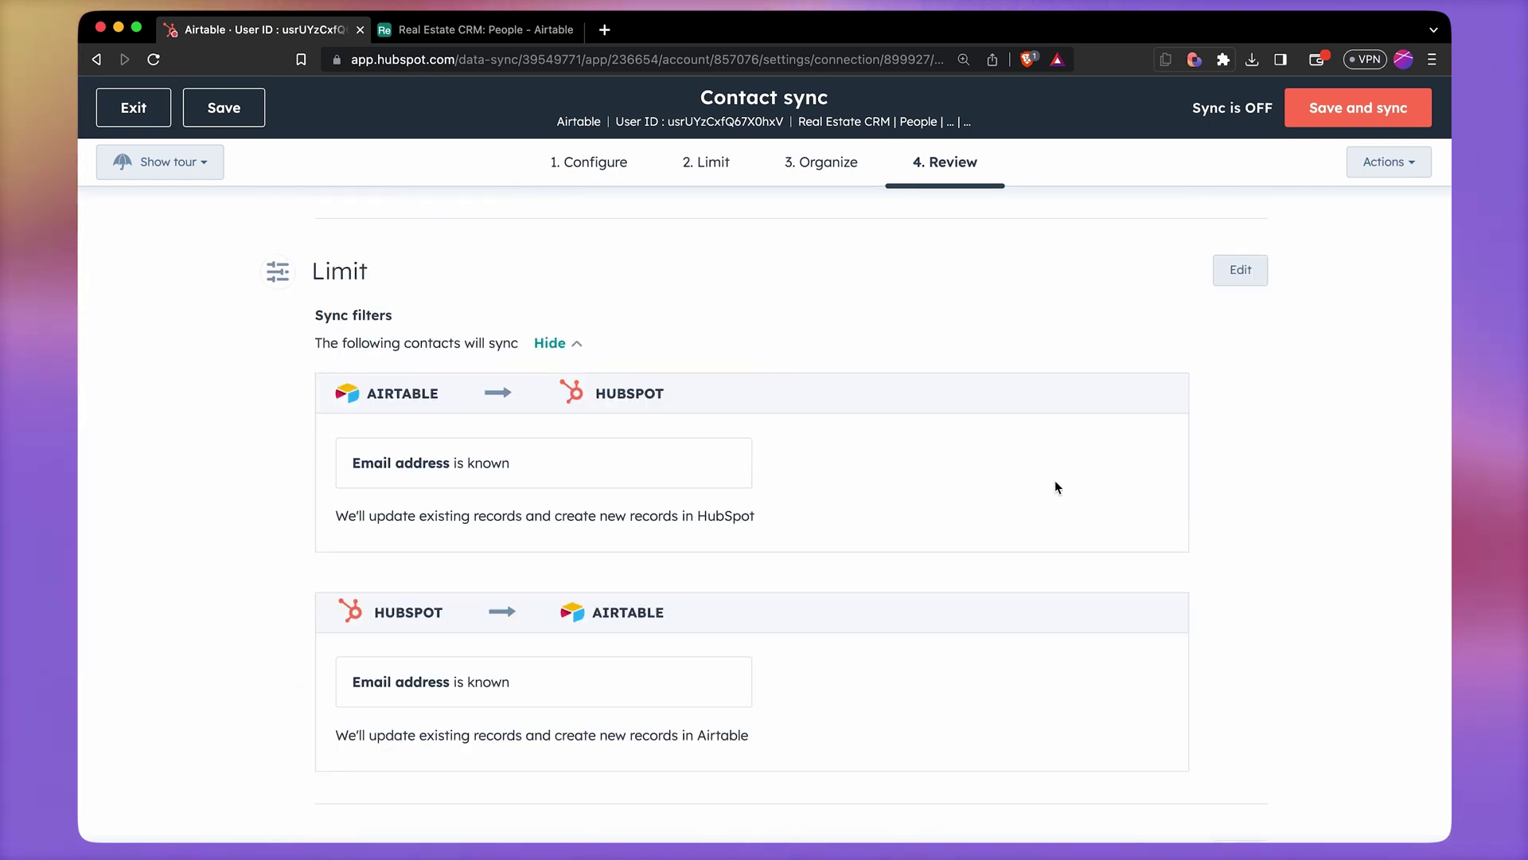
left_click(1330, 118)
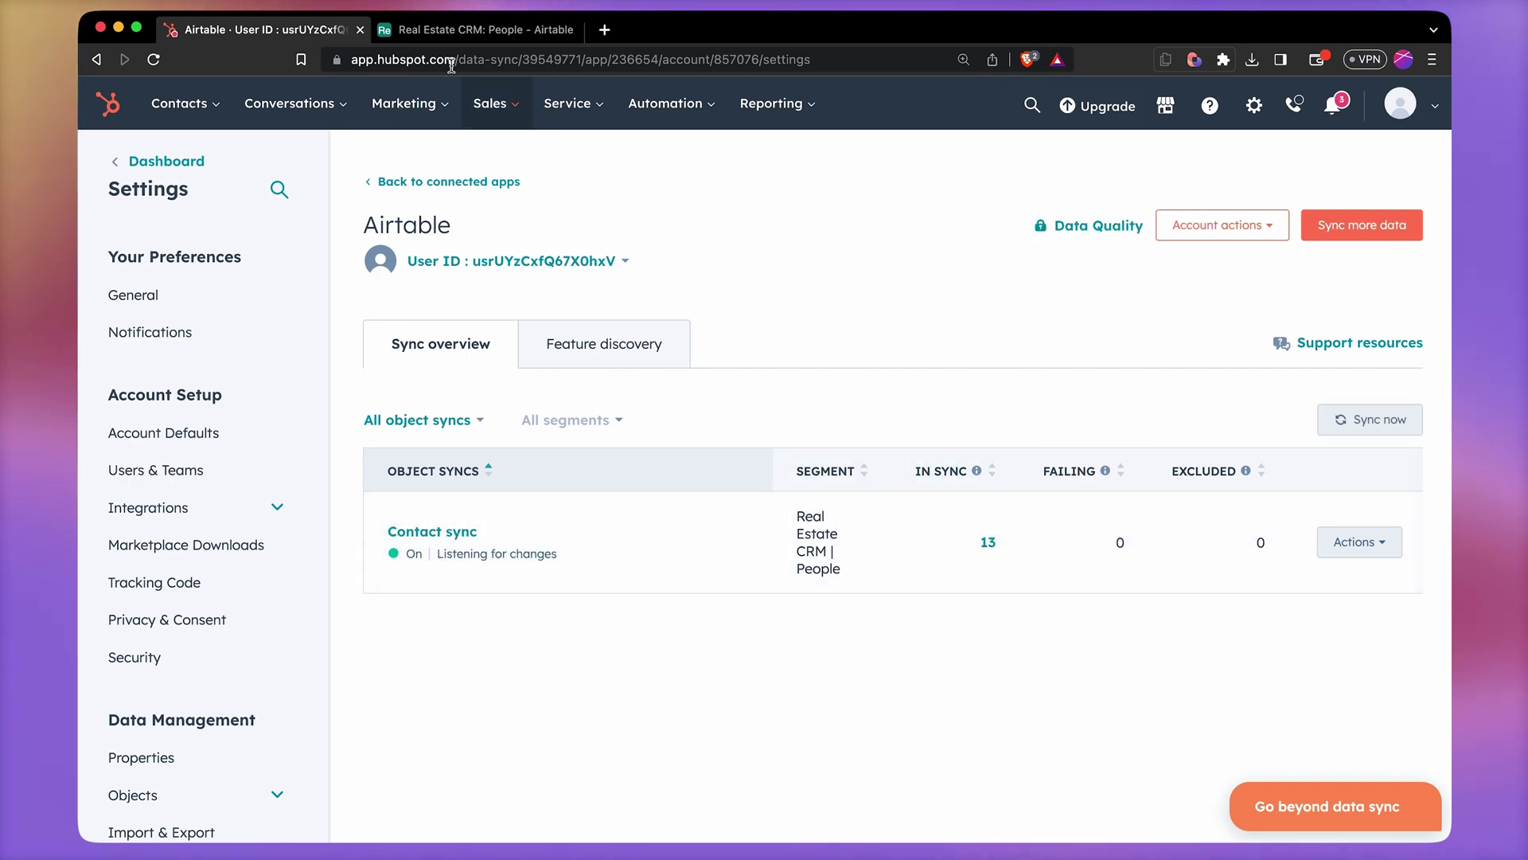
- Check the synced contacts in Airtable's People table, including the Email column, and open the HubSpot contacts list to compare
left_click(444, 32)
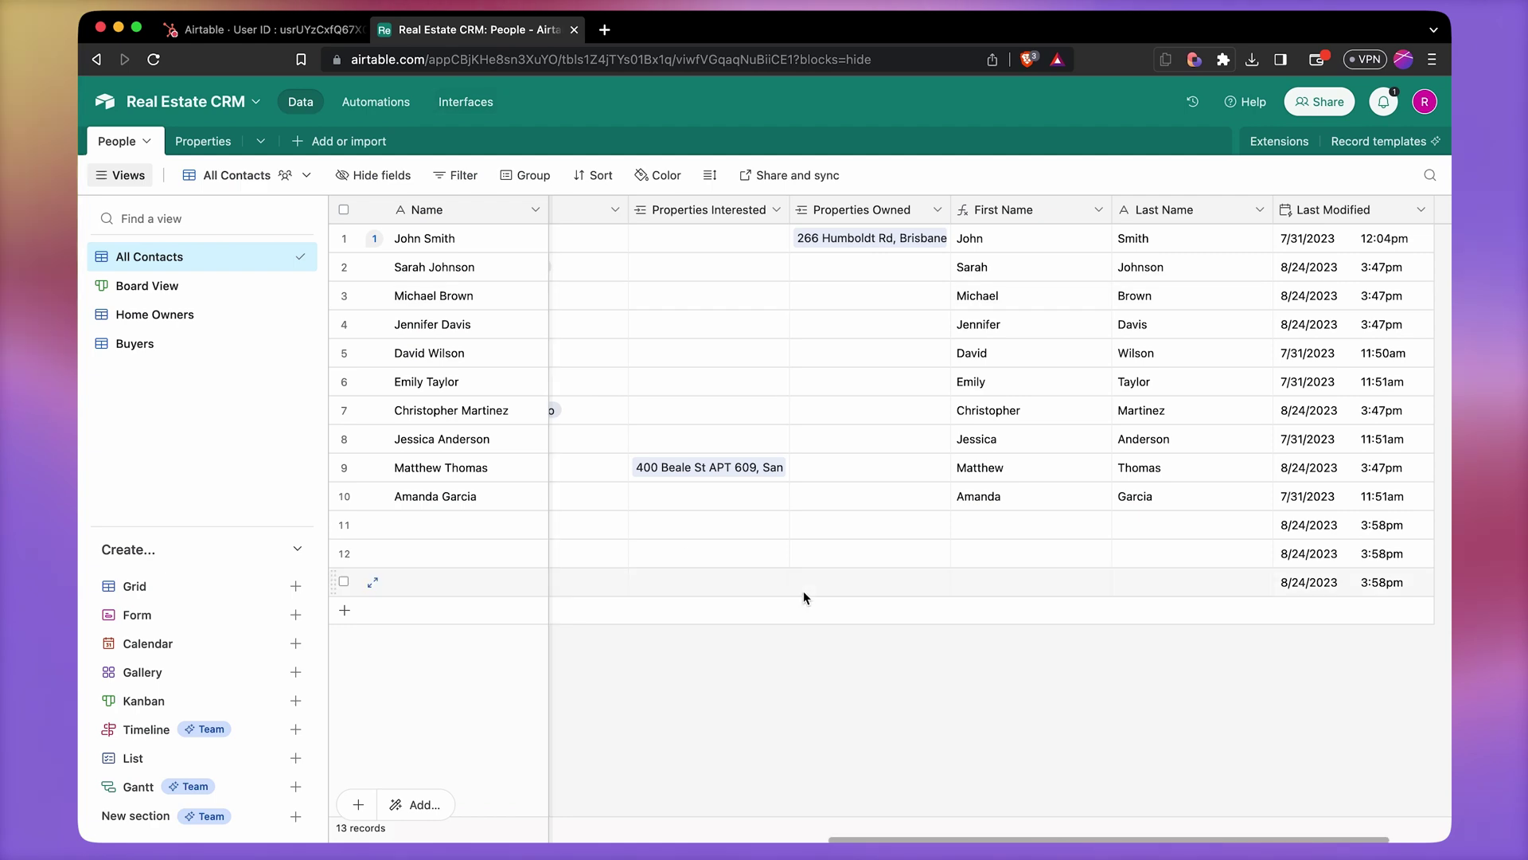
scroll(812, 594, "left", 10)
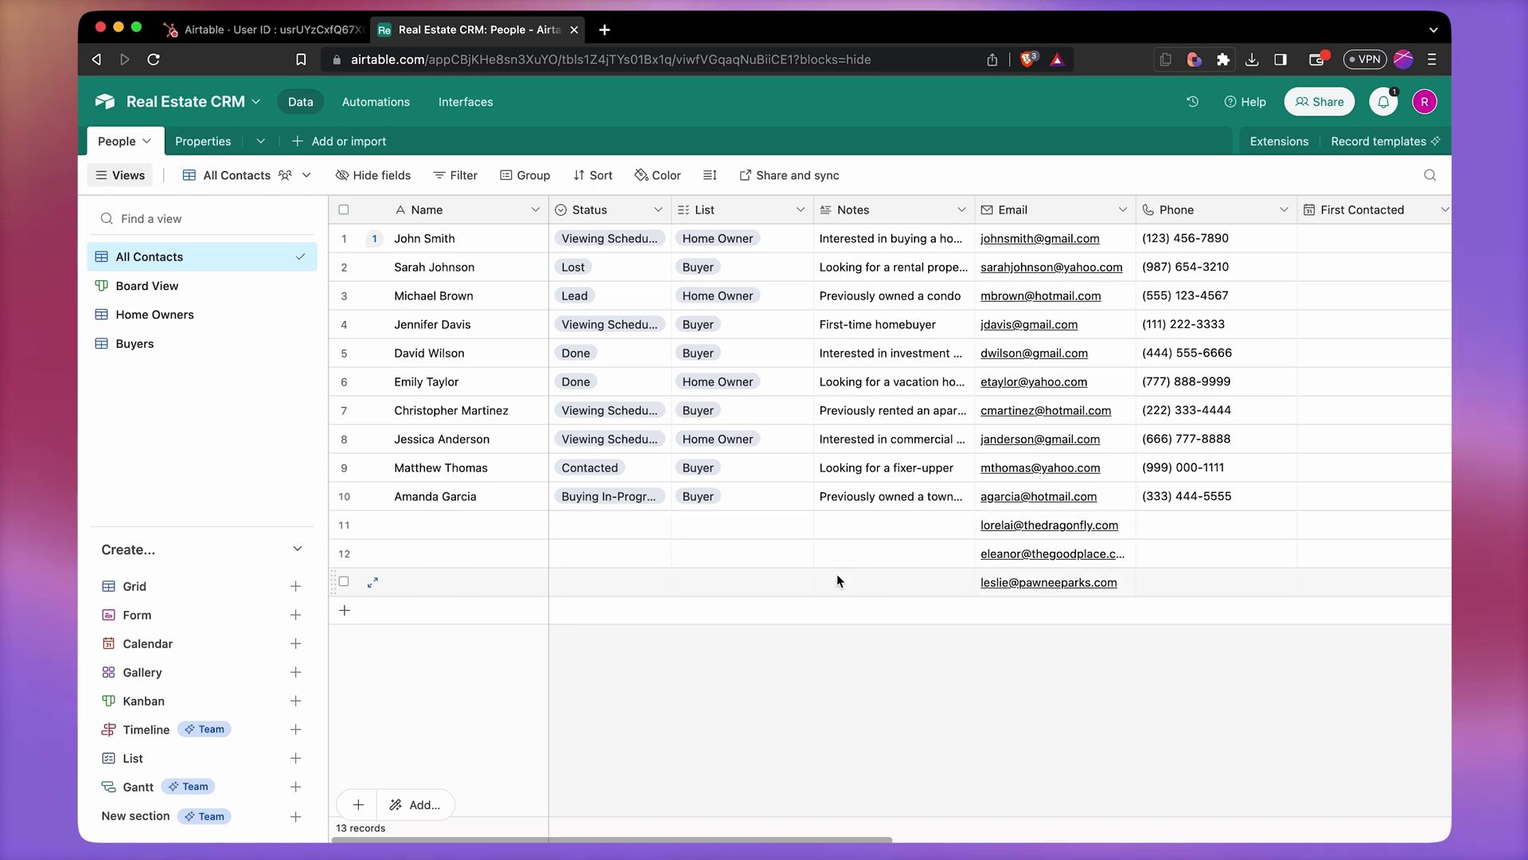
left_click(225, 37)
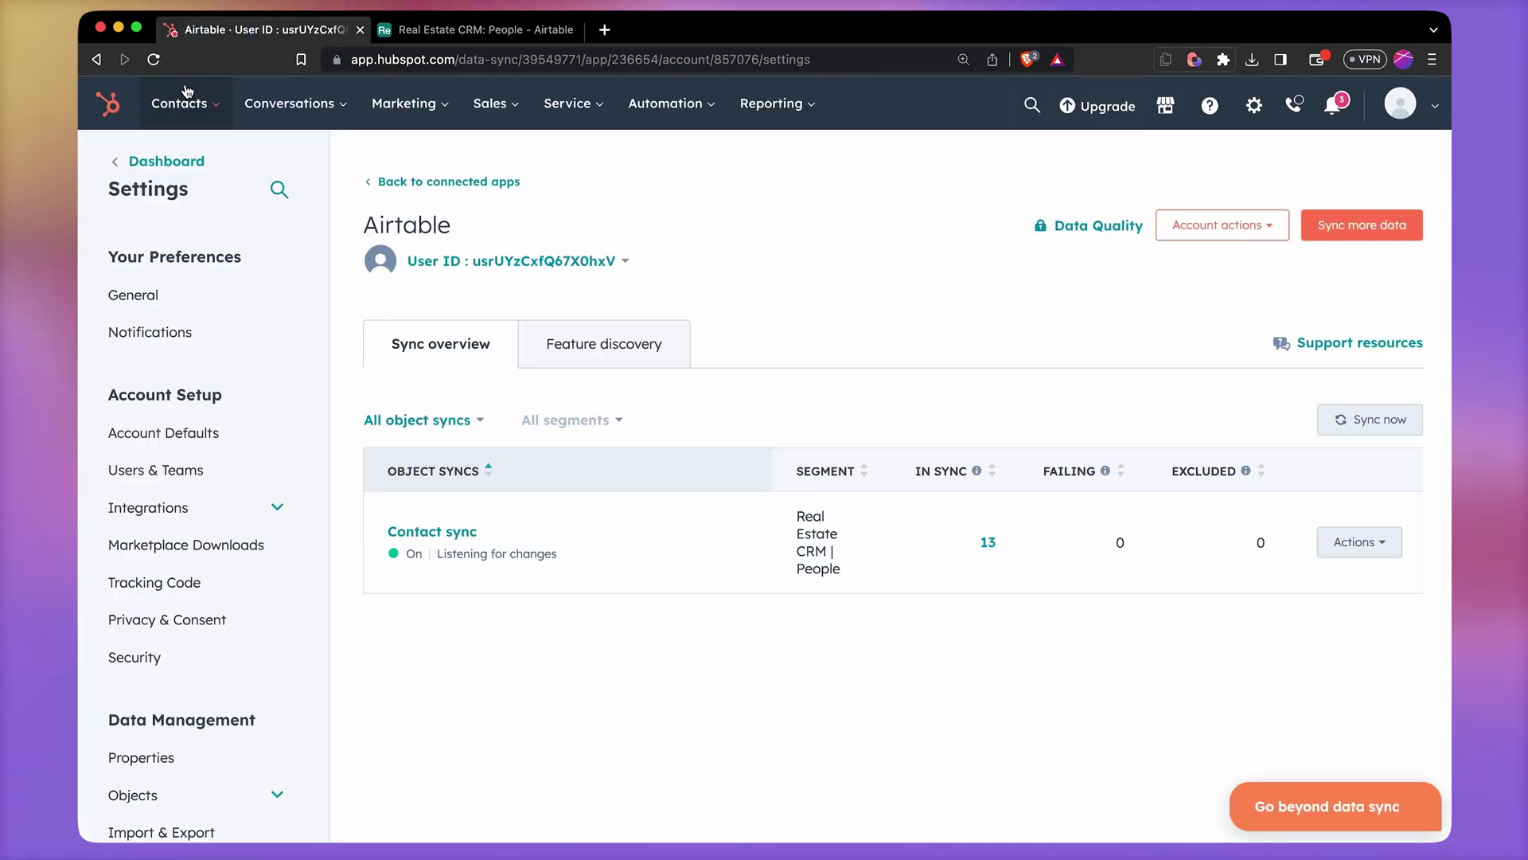
mouse_move(179, 103)
left_click(177, 159)
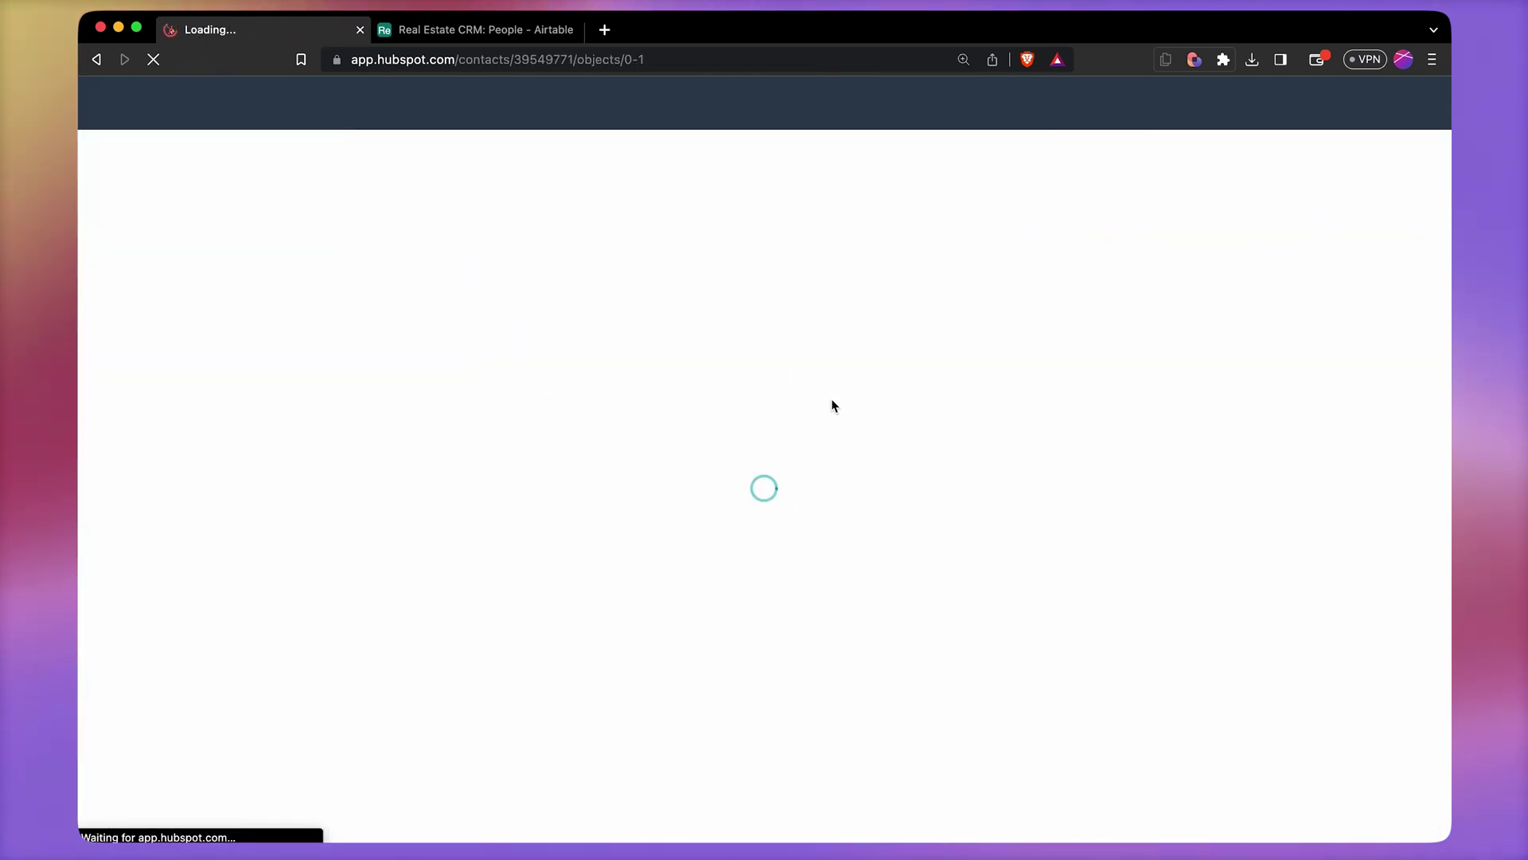
left_click(470, 31)
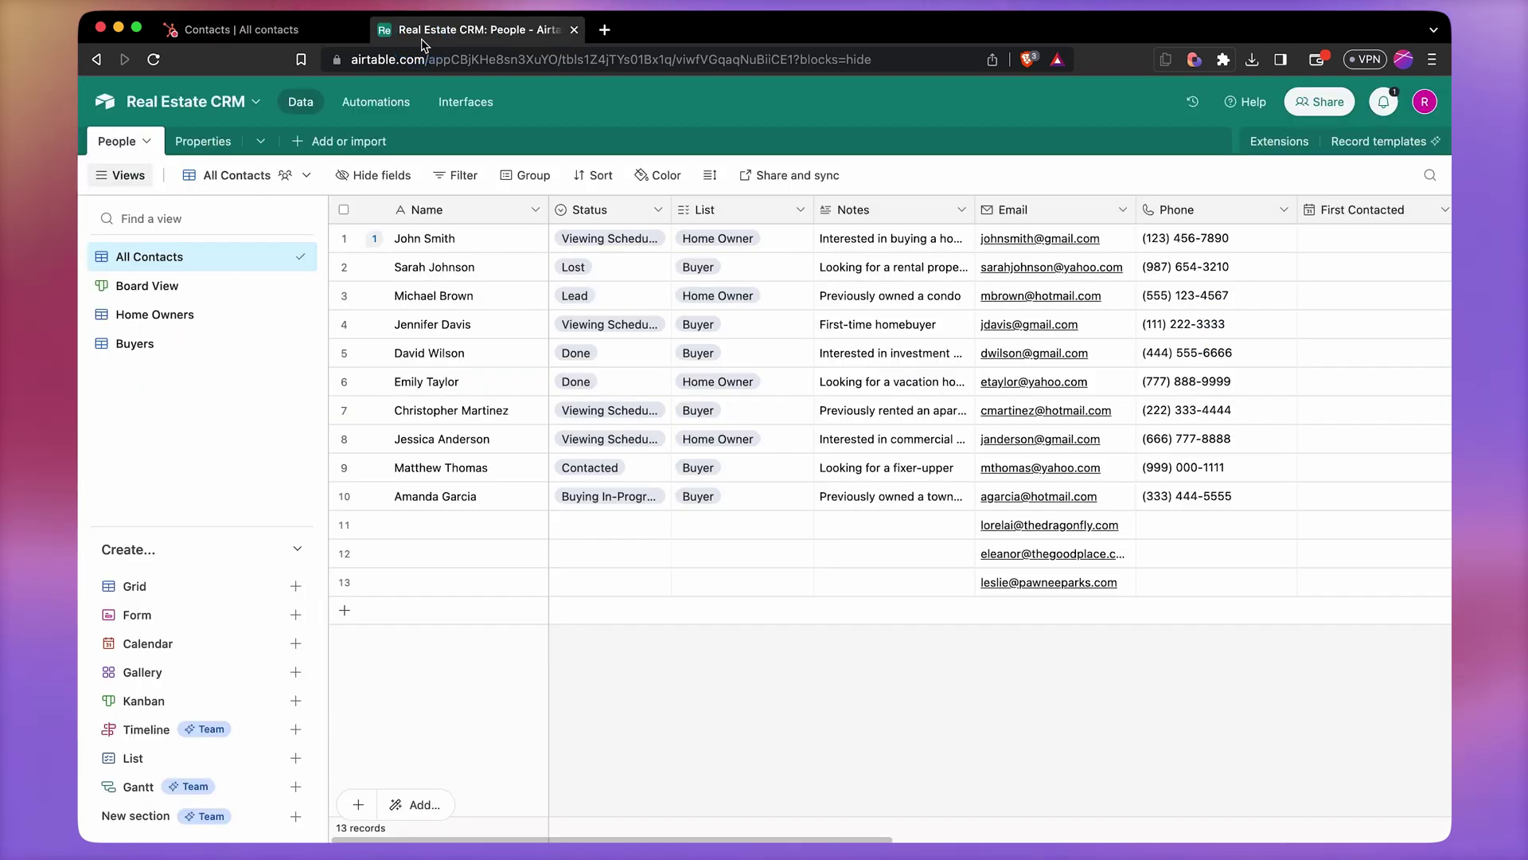